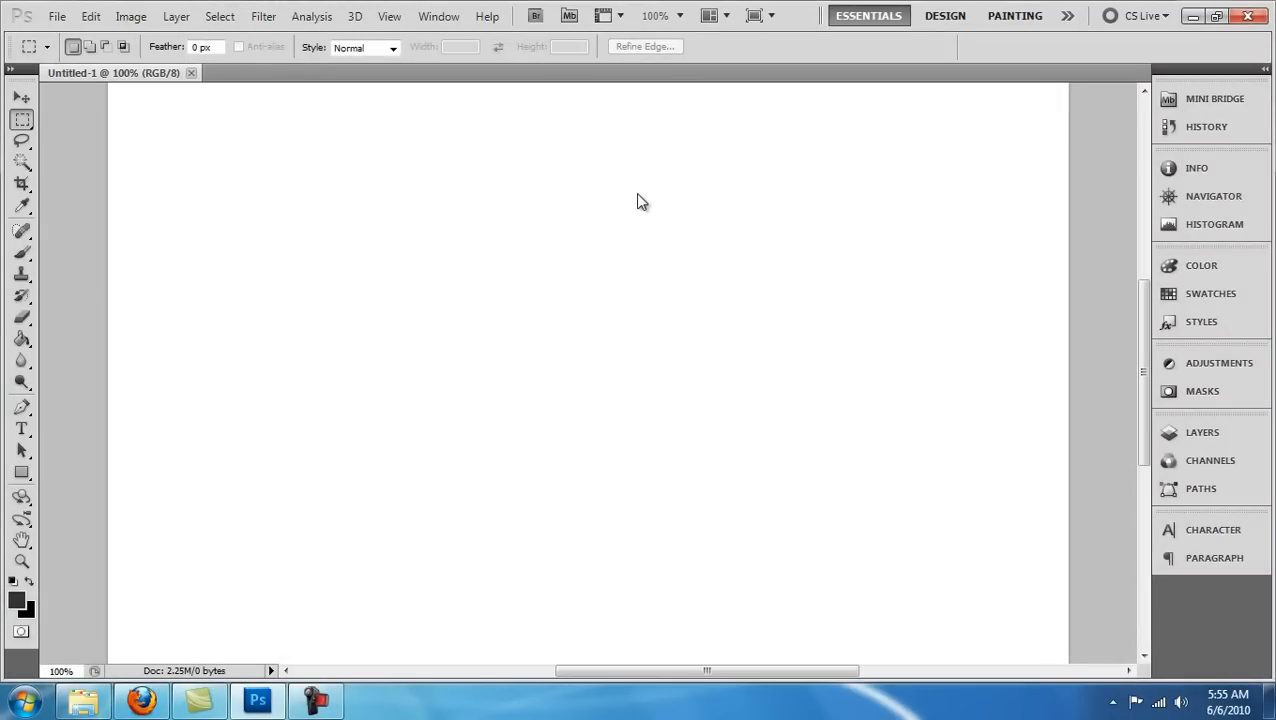
Add the heavy black text AN and draw a tall black vertical rectangle before it as the stem of an L.
{"action": "key", "text": "t"}
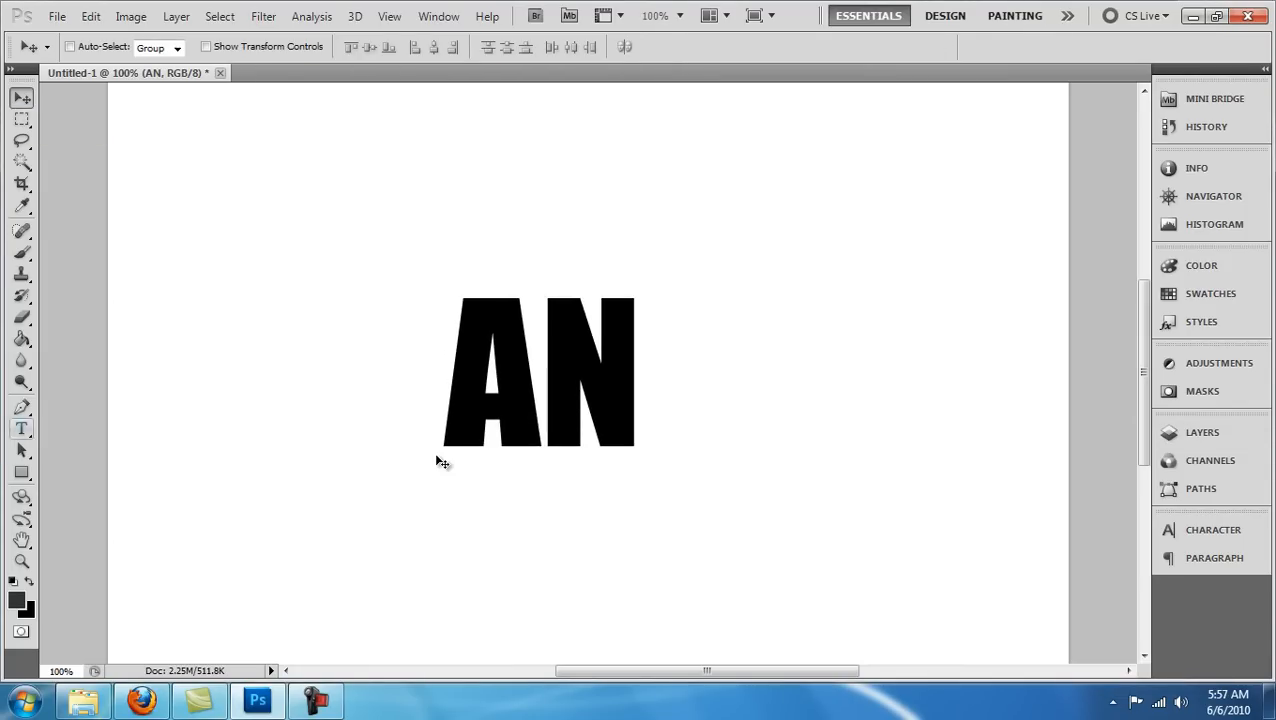
{"action": "key", "text": "u"}
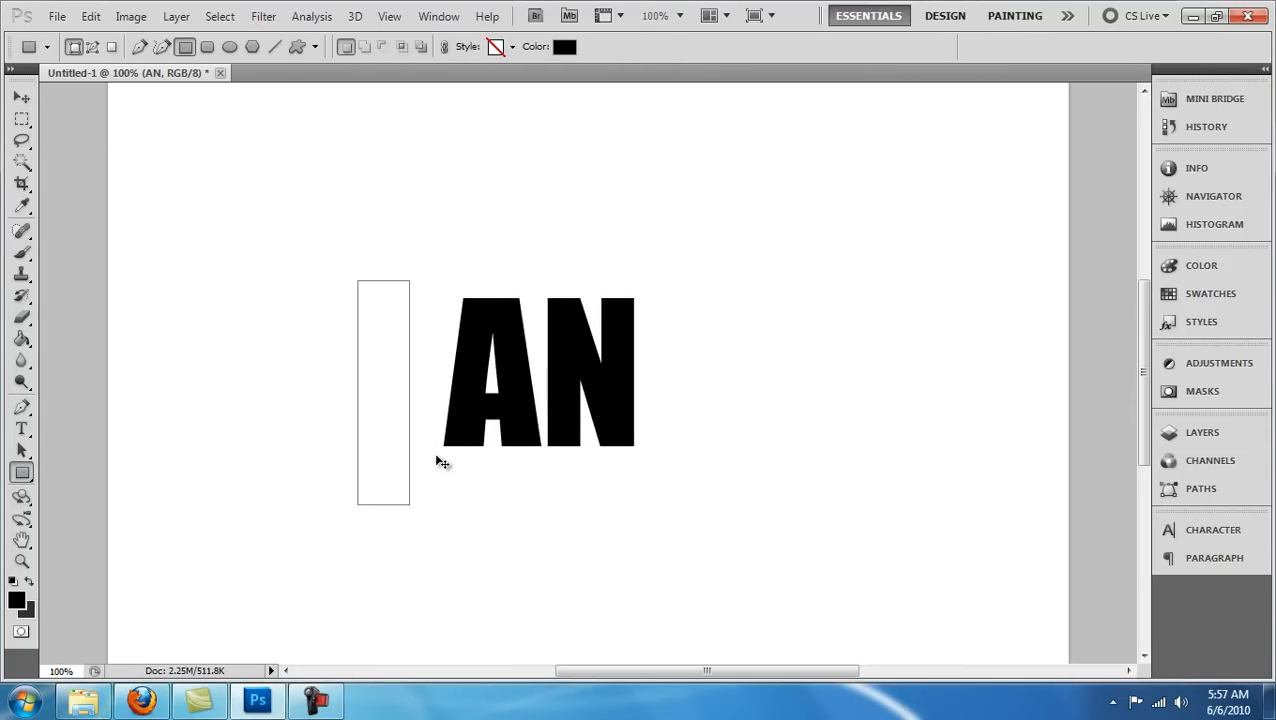
{"action": "left_click_drag", "start_coordinate": [419, 506], "coordinate": [419, 506]}
{"action": "key", "text": "F7"}
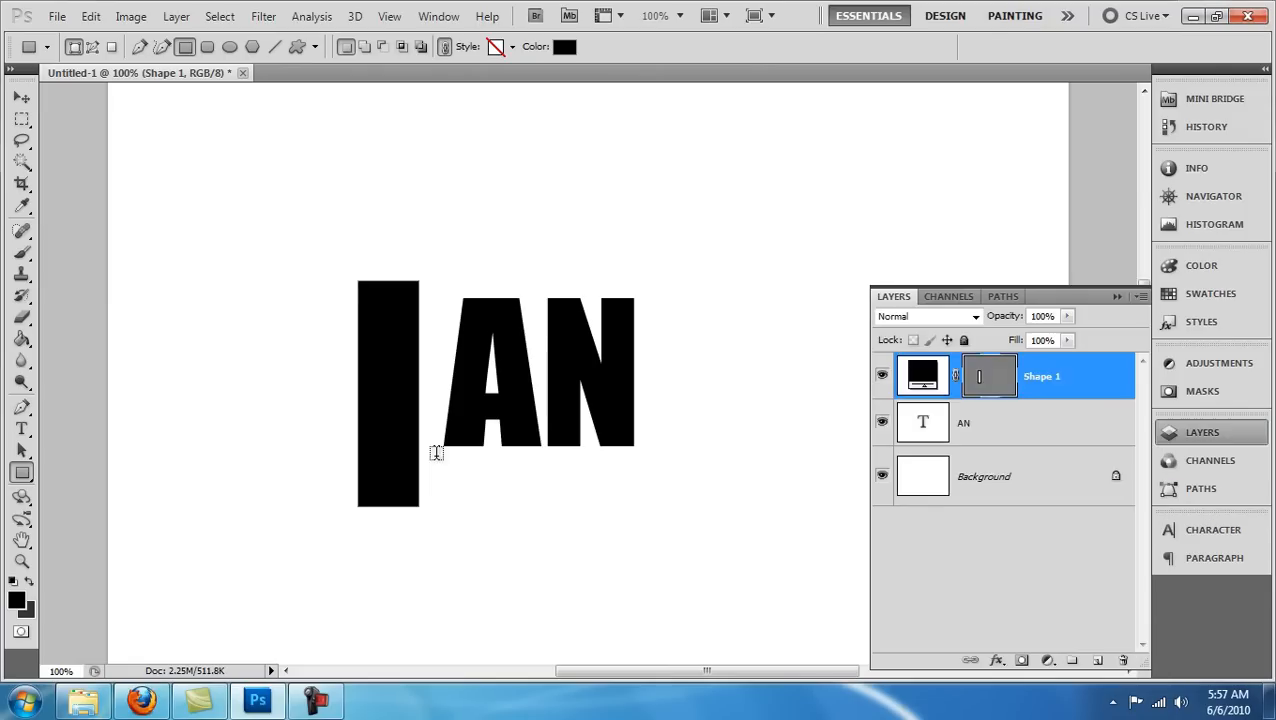
Adjust the snapping options and draw a black horizontal rectangle on a new layer, running from the stem's base to below the N's outer edge.
{"action": "key", "text": "ctrl+shift+alt+n"}
{"action": "left_click_drag", "start_coordinate": [357, 479], "coordinate": [496, 506]}
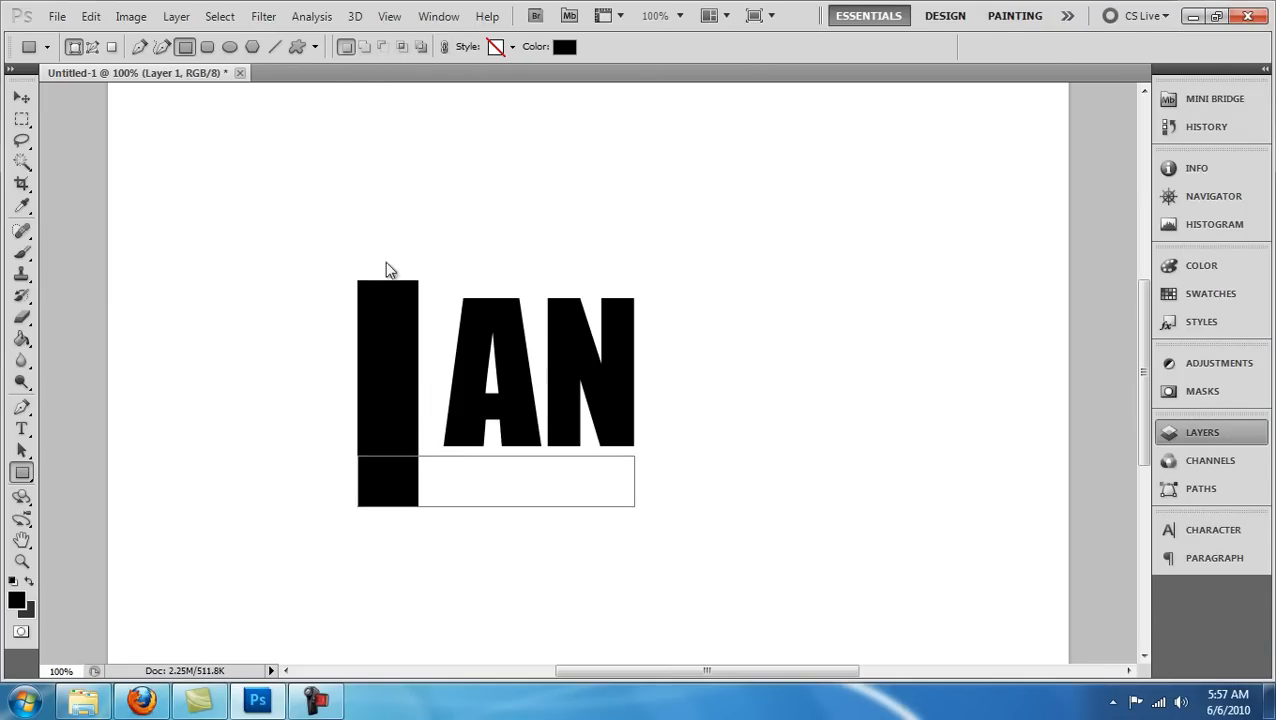
{"action": "left_click", "coordinate": [389, 16]}
{"action": "mouse_move", "coordinate": [404, 293]}
{"action": "left_click", "coordinate": [628, 400]}
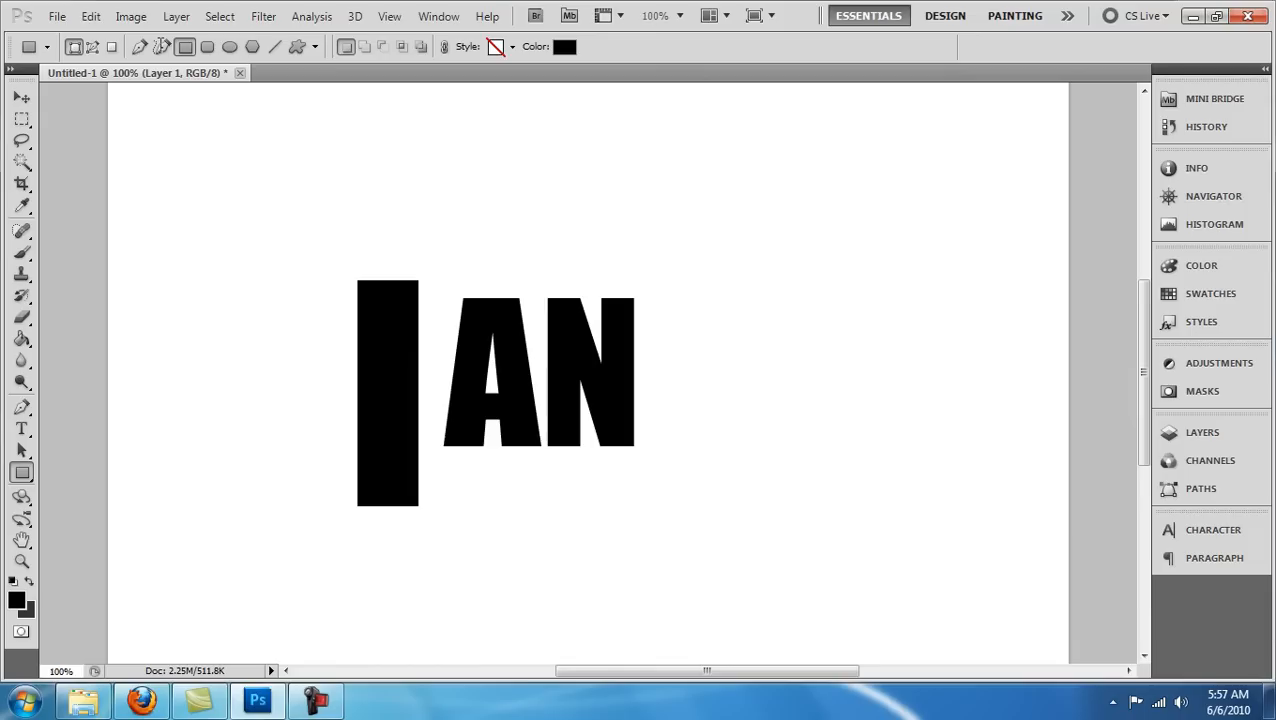
{"action": "left_click_drag", "start_coordinate": [634, 505], "coordinate": [634, 506]}
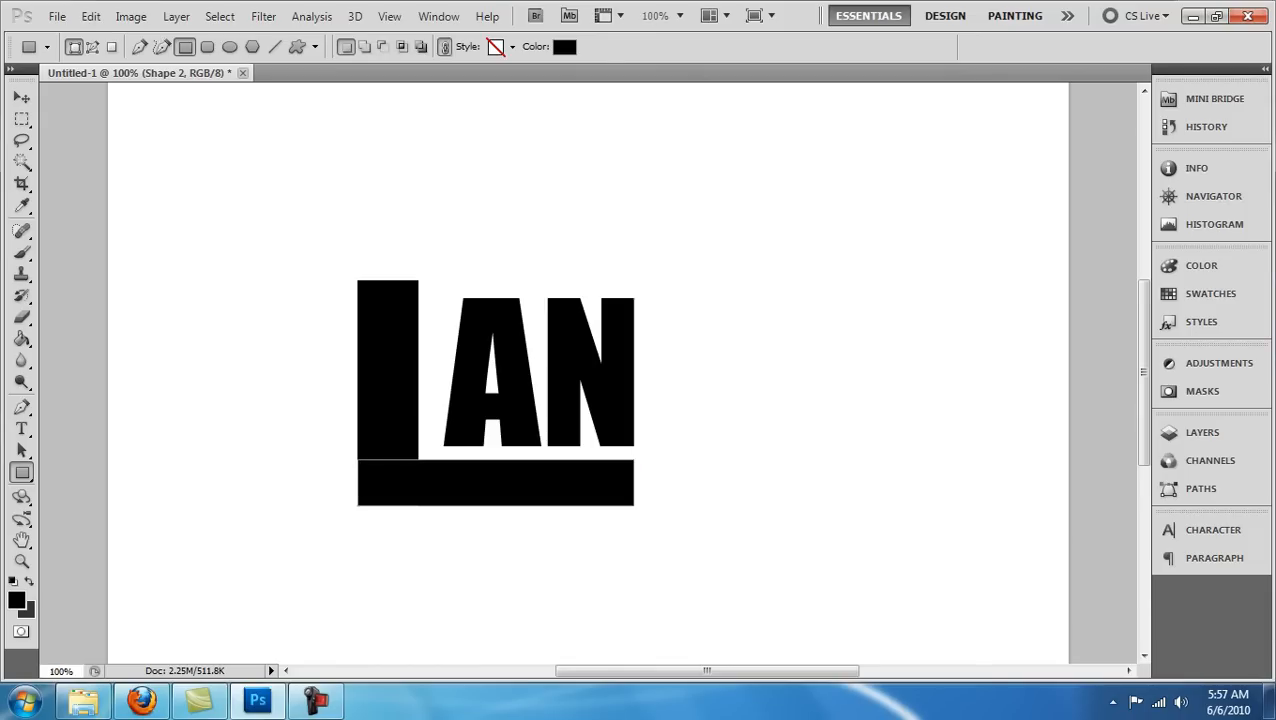
Nudge the horizontal bar down one pixel to line up with the bottom of the vertical stem.
{"action": "key", "text": "a"}
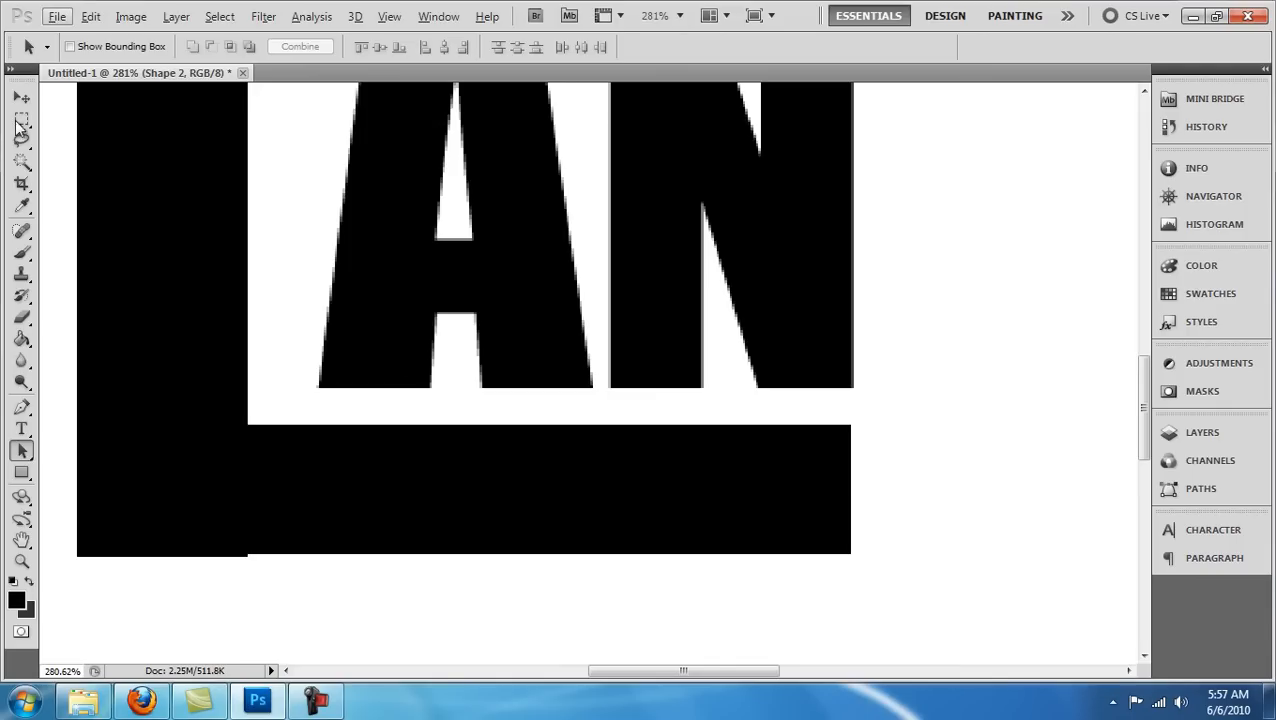
{"action": "left_click", "coordinate": [21, 97]}
{"action": "key", "text": "Down"}
{"action": "key", "text": "m"}
{"action": "key", "text": "ctrl+minus"}
{"action": "key", "text": "ctrl+minus"}
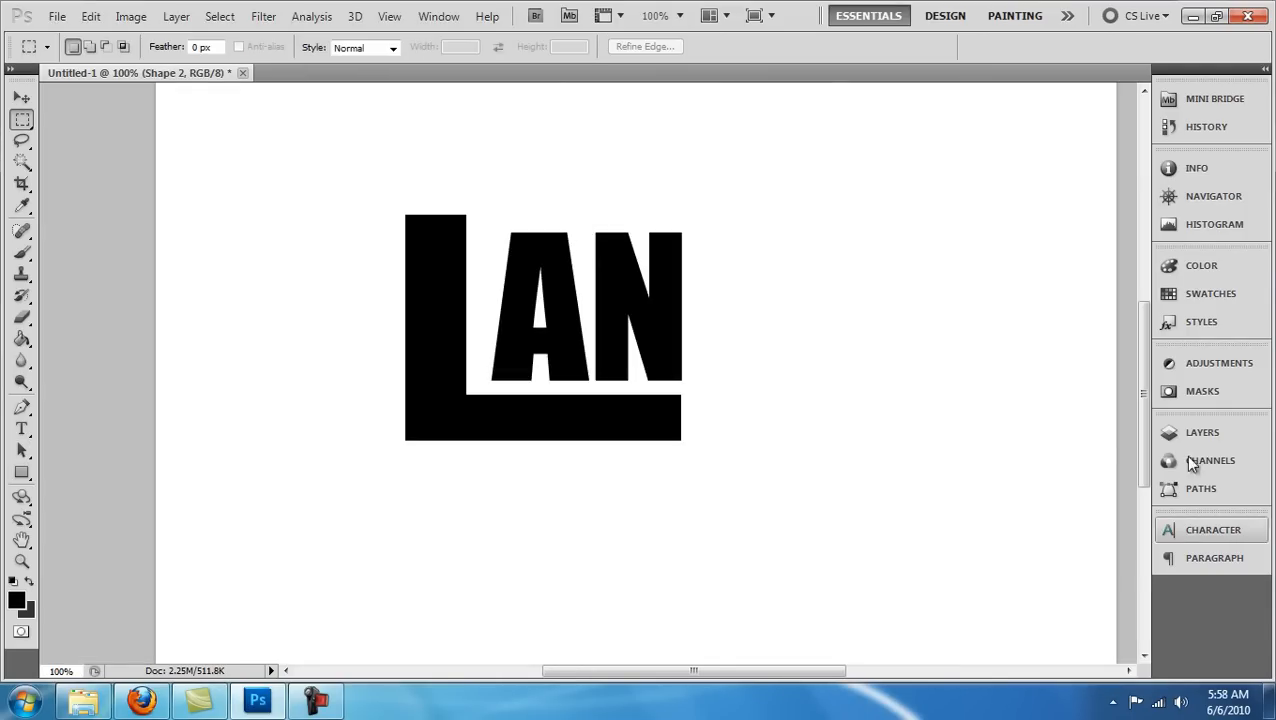
Scale the horizontal bar's height to 140% and nudge it down below the AN text.
{"action": "left_click", "coordinate": [1198, 433]}
{"action": "key", "text": "ctrl+t"}
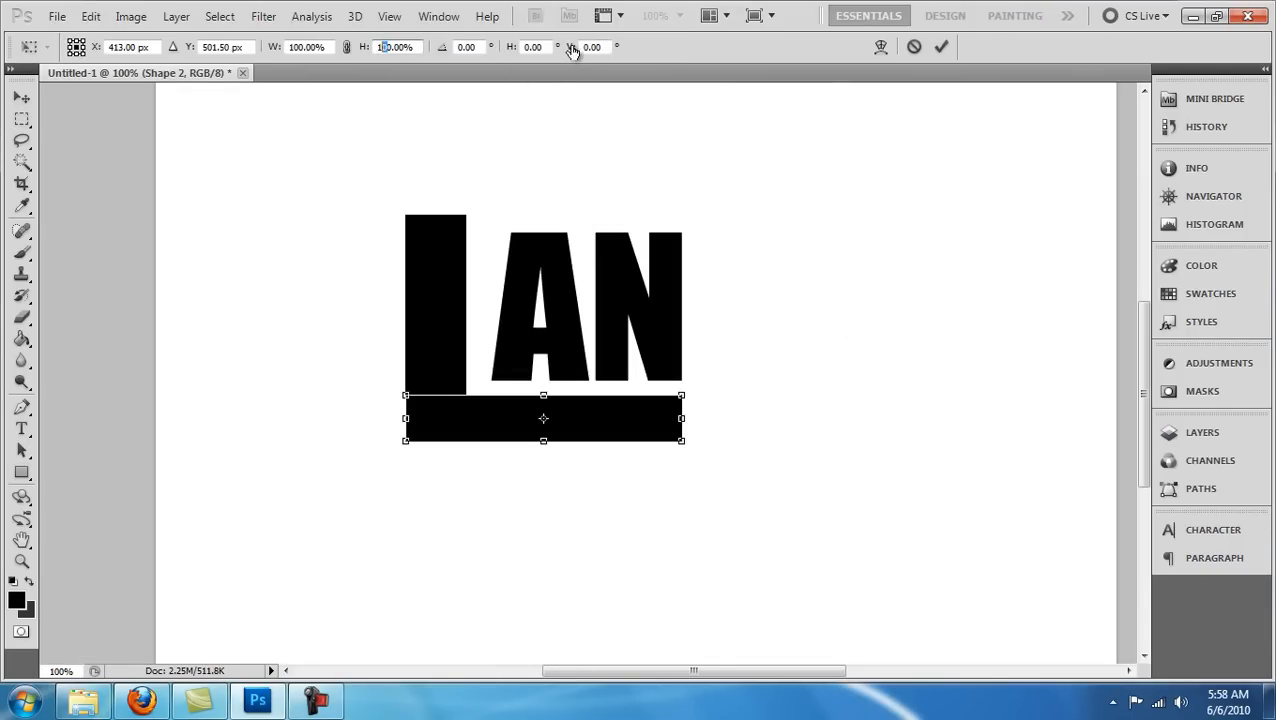
{"action": "key", "text": "BackSpace"}
{"action": "type", "text": "4"}
{"action": "key", "text": "Return"}
{"action": "key", "text": "Return"}
{"action": "key", "text": "shift+Down"}
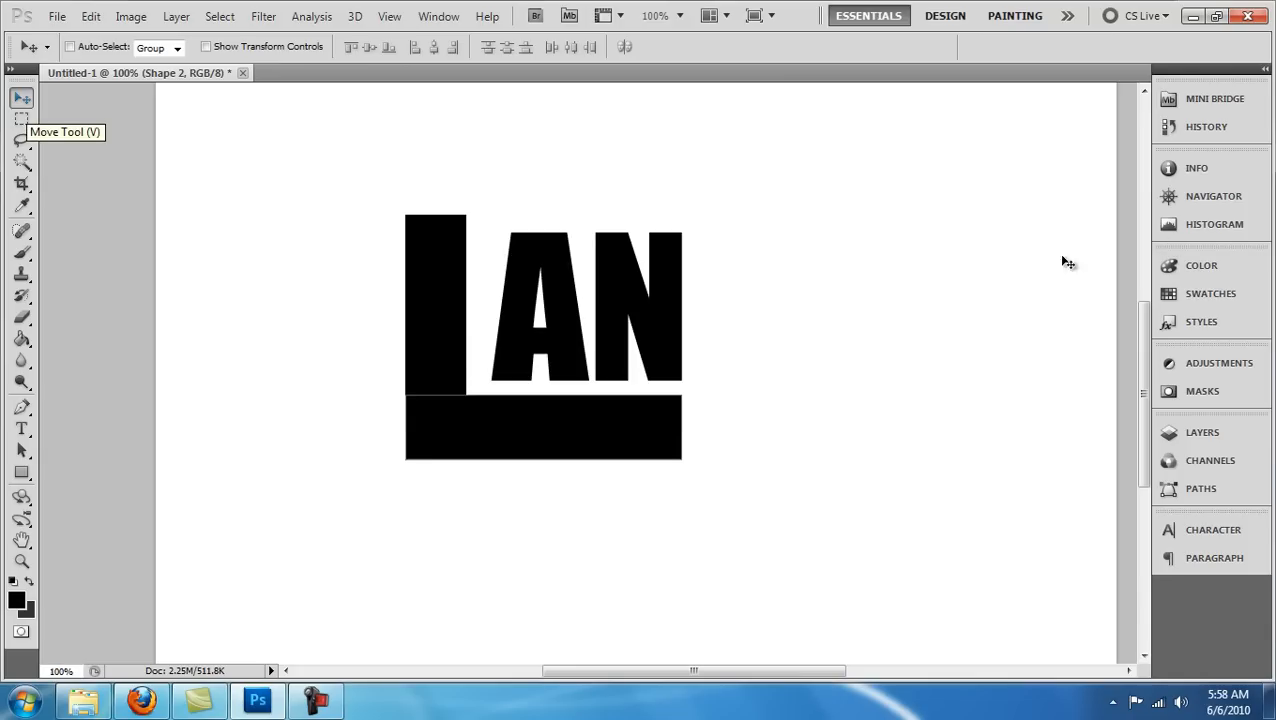
{"action": "key", "text": "Down"}
{"action": "key", "text": "Down"}
Nudge the vertical stem on the Shape 1 layer down four pixels towards the horizontal bar.
{"action": "key", "text": "a"}
{"action": "key", "text": "alt+bracketleft"}
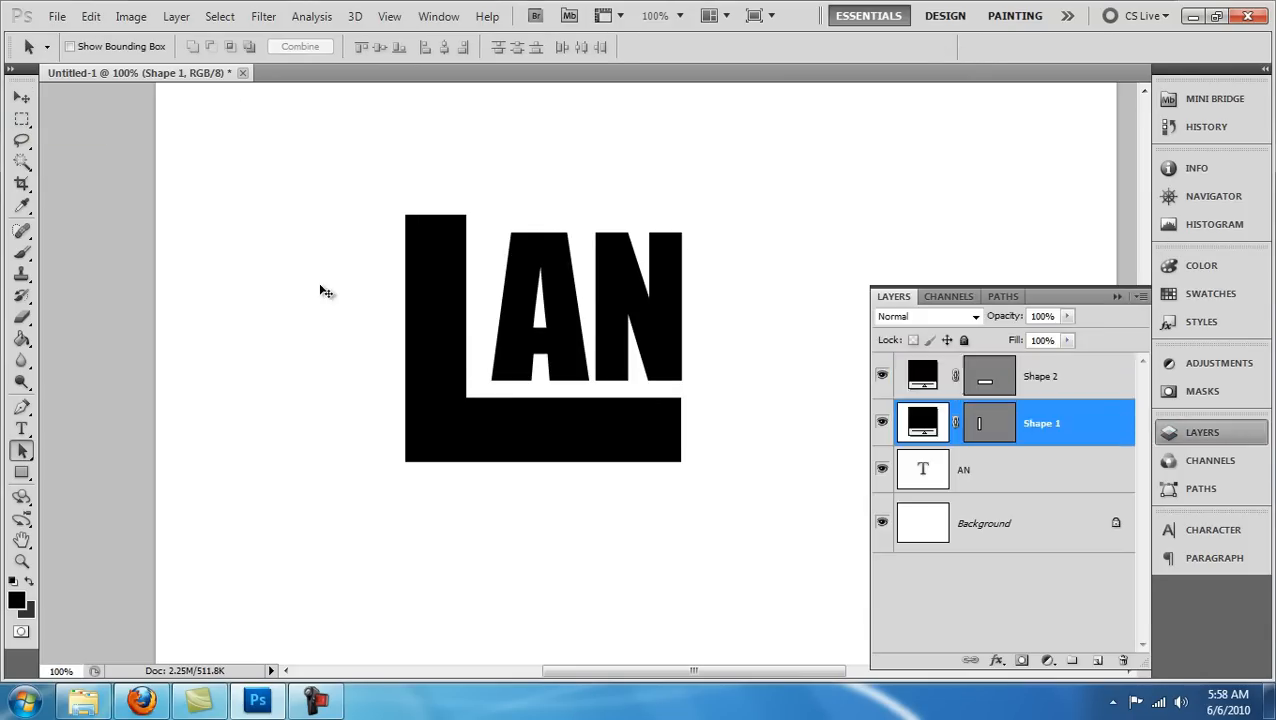
{"action": "key", "text": "v"}
{"action": "key", "text": "Down"}
{"action": "key", "text": "Down"}
{"action": "key", "text": "Down"}
{"action": "key", "text": "Down"}
Nudge the horizontal bar on the Shape 2 layer down three more pixels to widen the gap below AN.
{"action": "scroll", "coordinate": [644, 390], "scroll_direction": "up", "scroll_amount": 5}
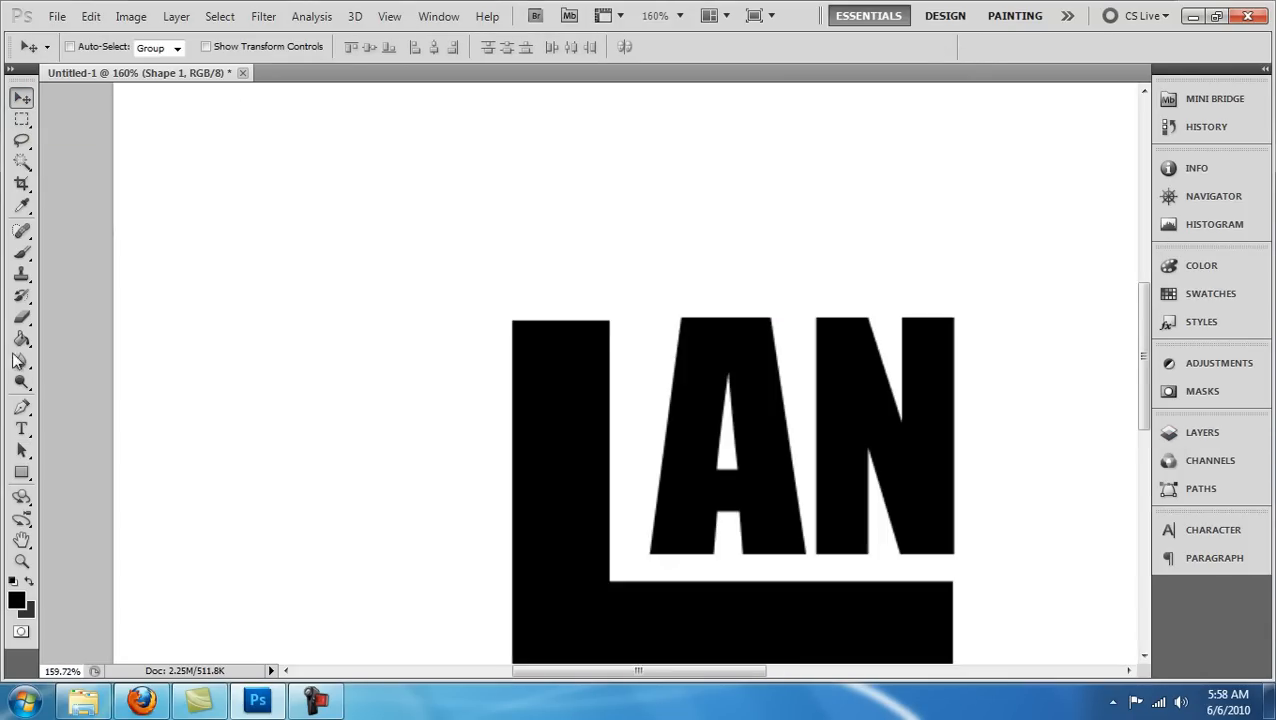
{"action": "key", "text": "alt+bracketright"}
{"action": "key", "text": "Down"}
{"action": "key", "text": "Down"}
{"action": "key", "text": "Down"}
{"action": "key", "text": "ctrl+alt+0"}
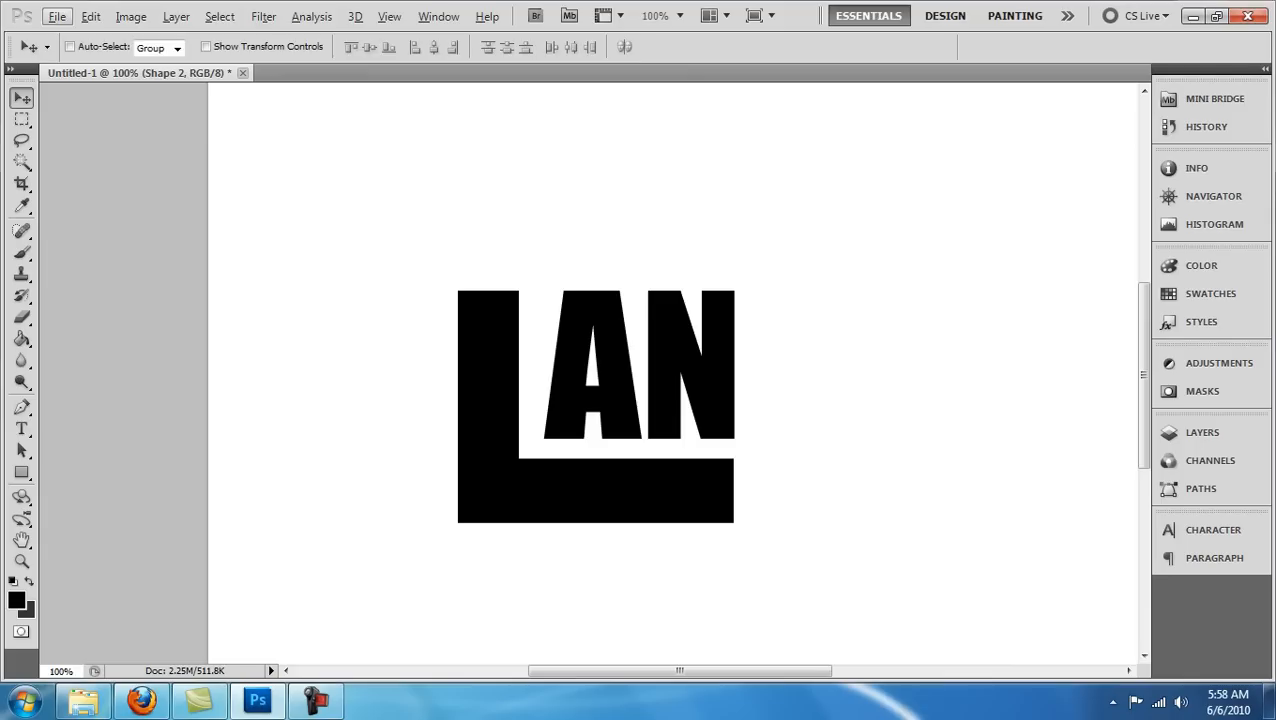
Add the white text con, choose its size and font, and place it on the horizontal bar.
{"action": "key", "text": "t"}
{"action": "key", "text": "x"}
{"action": "key", "text": "ctrl+a"}
{"action": "left_click", "coordinate": [374, 47]}
{"action": "left_click", "coordinate": [370, 262]}
{"action": "left_click", "coordinate": [200, 47]}
{"action": "left_click", "coordinate": [150, 100]}
{"action": "left_click", "coordinate": [21, 97]}
{"action": "left_click_drag", "start_coordinate": [311, 478], "coordinate": [619, 495]}
Change the con text to Arial Rounded MT Bold at 72 pt.
{"action": "left_click", "coordinate": [1202, 432]}
{"action": "double_click", "coordinate": [923, 376]}
{"action": "left_click", "coordinate": [200, 47]}
{"action": "left_click", "coordinate": [152, 47]}
{"action": "type", "text": "Arial"}
{"action": "left_click", "coordinate": [374, 47]}
{"action": "left_click", "coordinate": [345, 368]}
{"action": "left_click", "coordinate": [21, 97]}
Set the tracking of con to 360 and move the text towards the outer end of the horizontal bar.
{"action": "left_click", "coordinate": [1202, 432]}
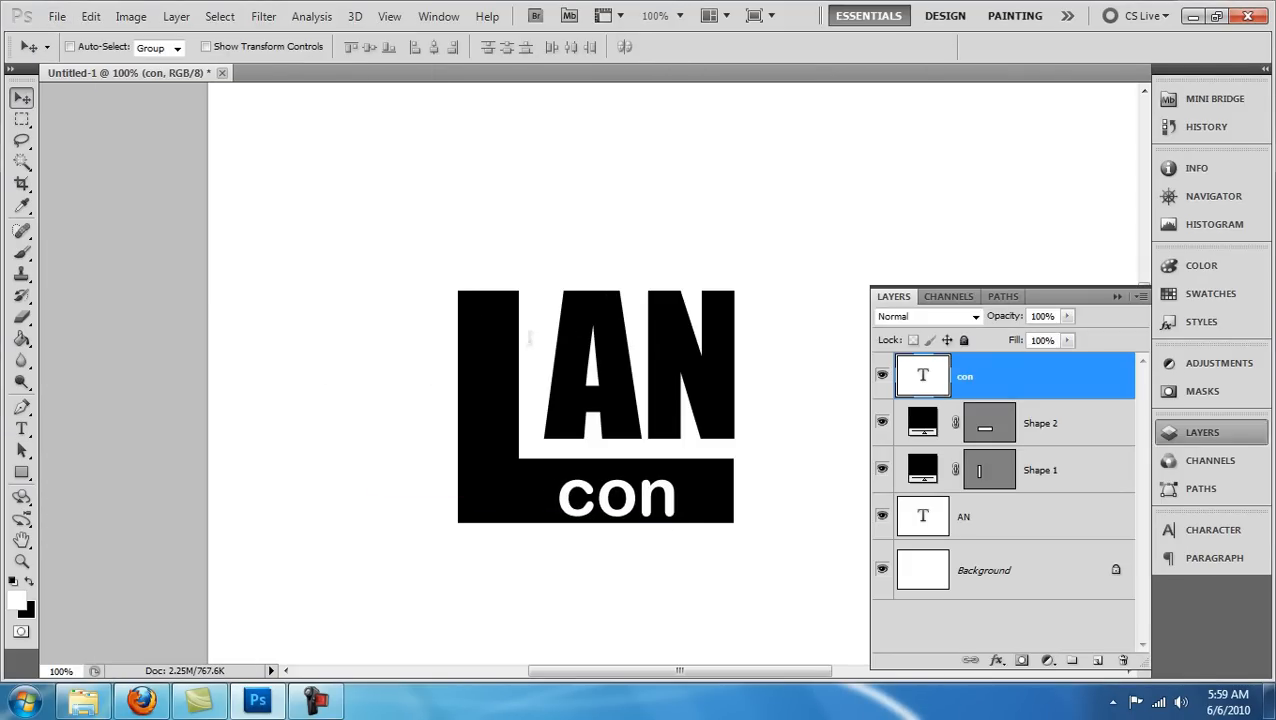
{"action": "left_click", "coordinate": [1213, 529]}
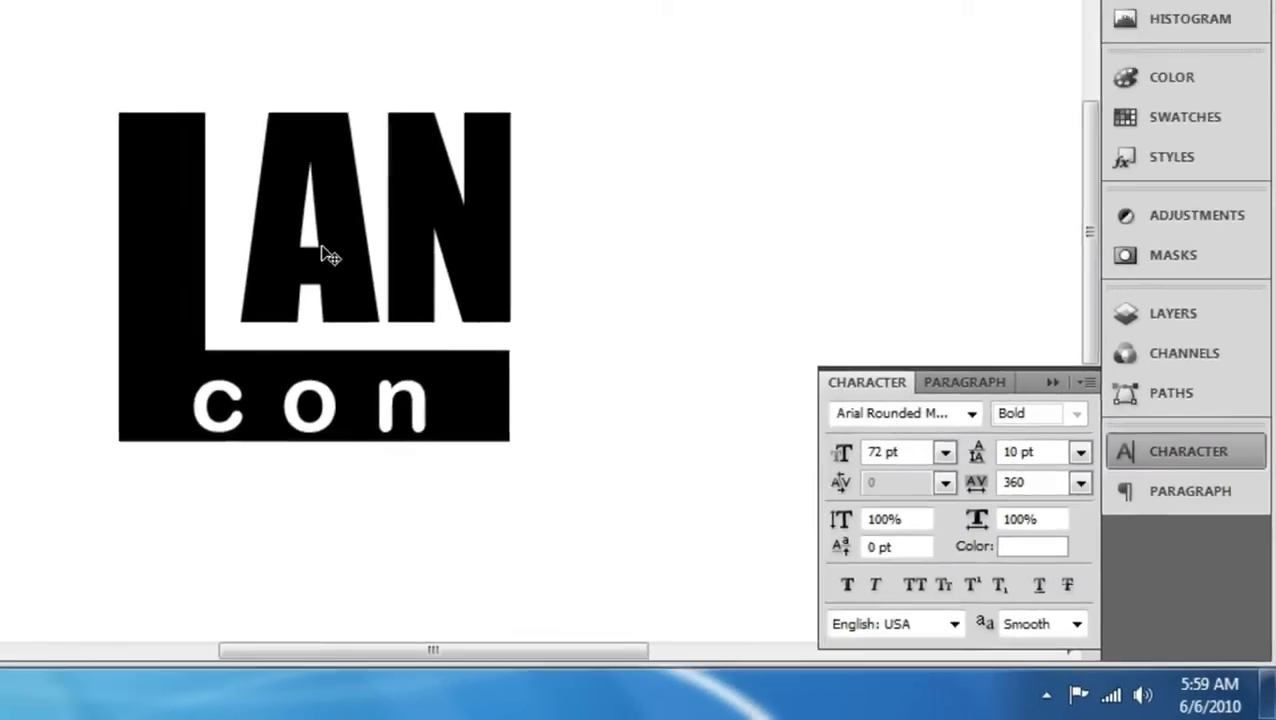
{"action": "left_click_drag", "start_coordinate": [143, 350], "coordinate": [217, 348]}
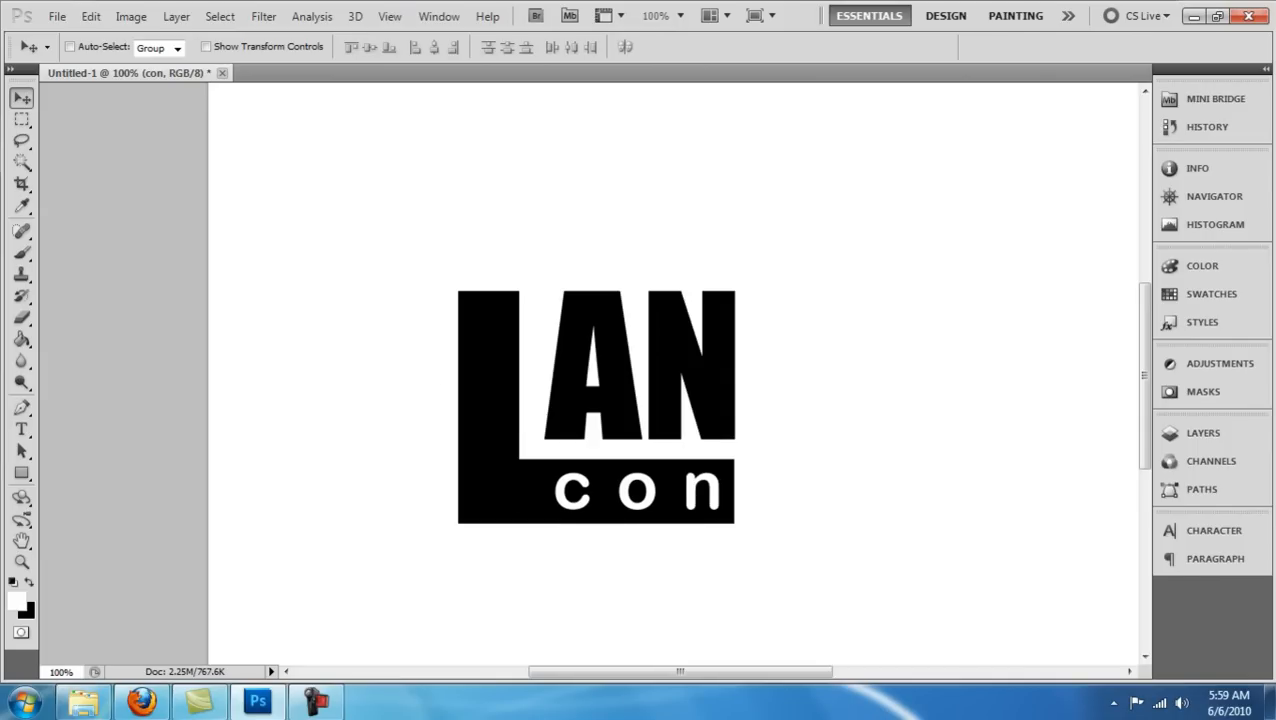
Add the red text `10 beside the logo in Courier New Bold with tracking 0.
{"action": "type", "text": "t"}
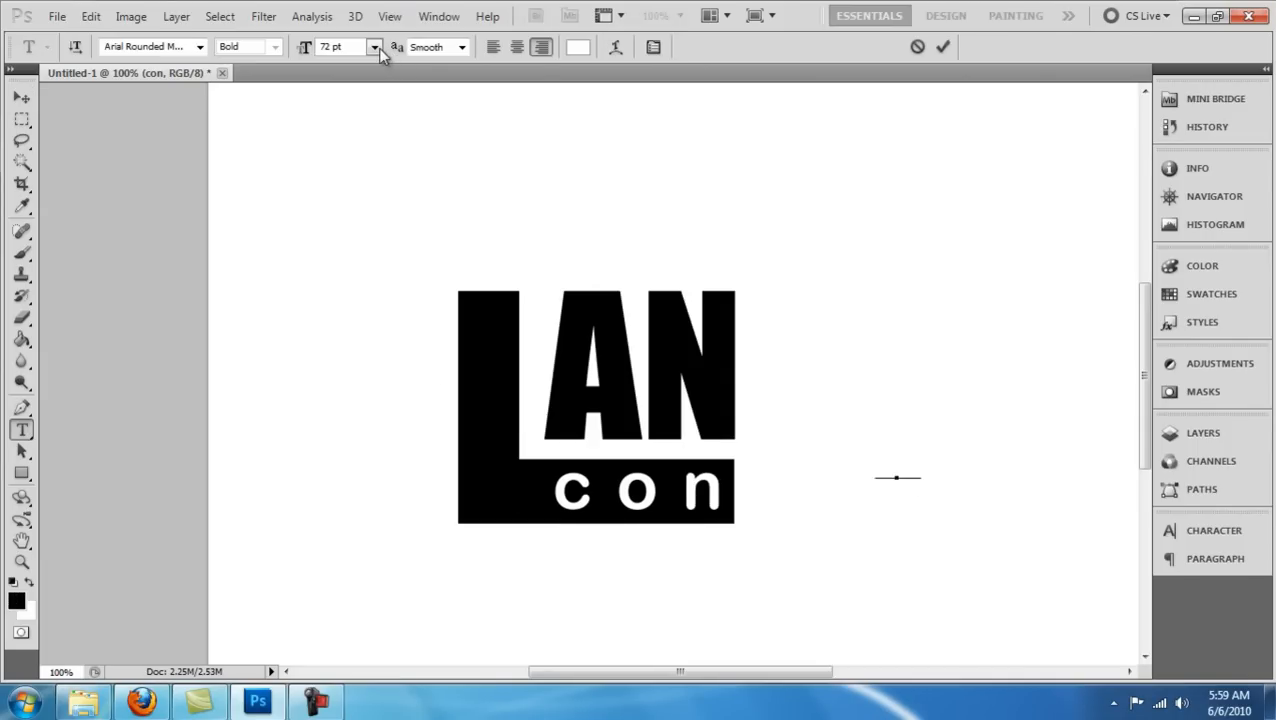
{"action": "type", "text": "10"}
{"action": "key", "text": "ctrl+a"}
{"action": "left_click", "coordinate": [200, 46]}
{"action": "left_click", "coordinate": [142, 355]}
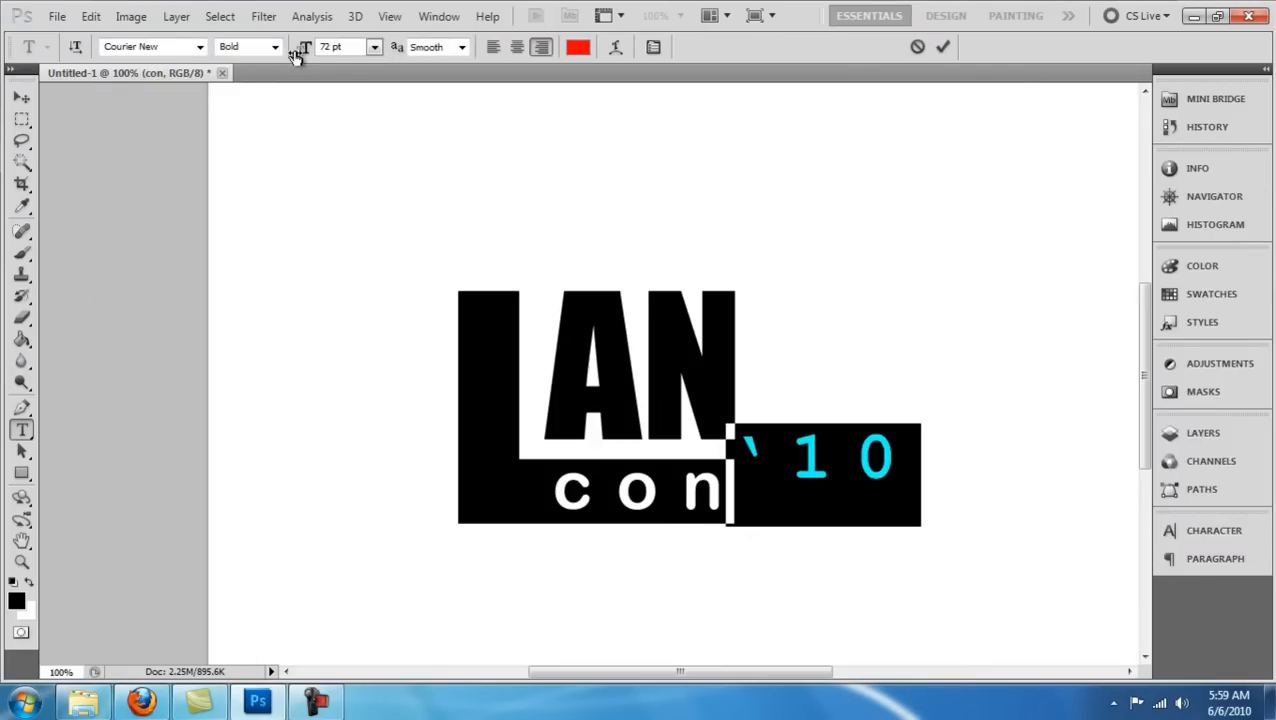
{"action": "key", "text": "ctrl+t"}
{"action": "type", "text": "0"}
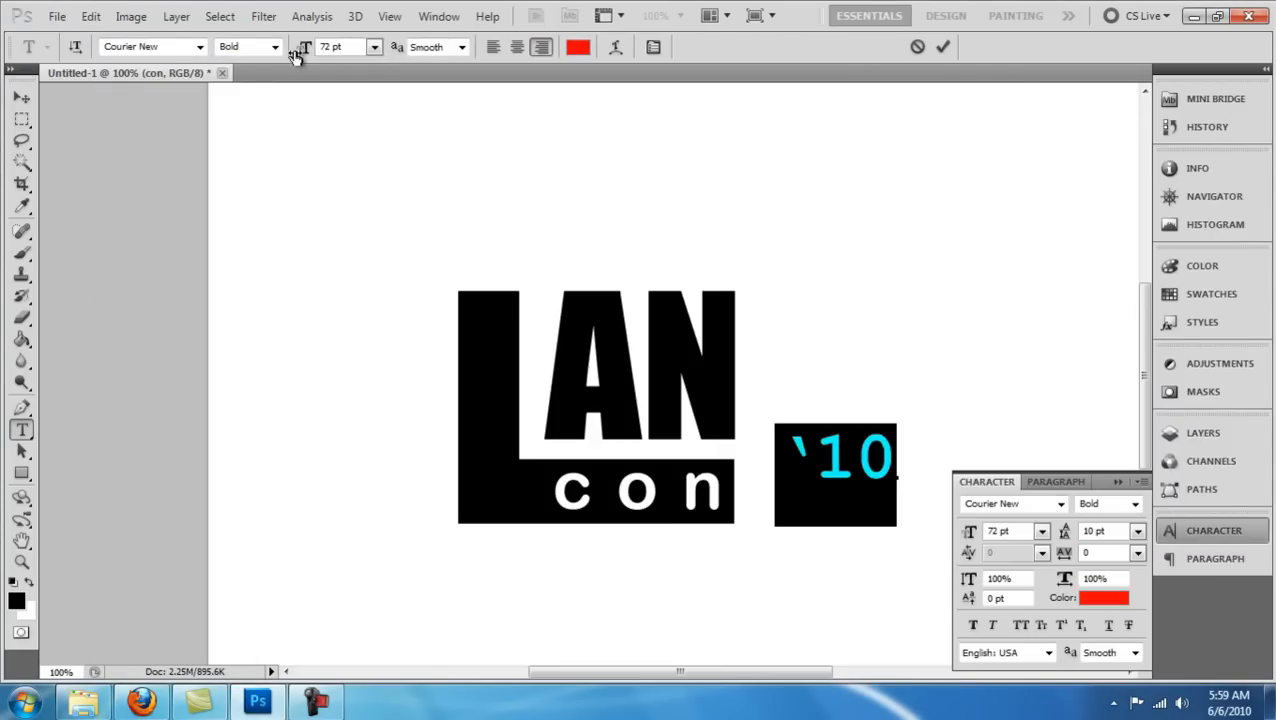
Enlarge the red `10 text to 300 pt with tighter tracking and place it next to LAN, aligned with its top edge.
{"action": "left_click", "coordinate": [298, 52]}
{"action": "type", "text": "300"}
{"action": "key", "text": "ctrl+t"}
{"action": "key", "text": "ctrl+alt+Left"}
{"action": "key", "text": "ctrl+alt+Left"}
{"action": "left_click", "coordinate": [22, 97]}
{"action": "left_click_drag", "start_coordinate": [444, 300], "coordinate": [510, 412]}
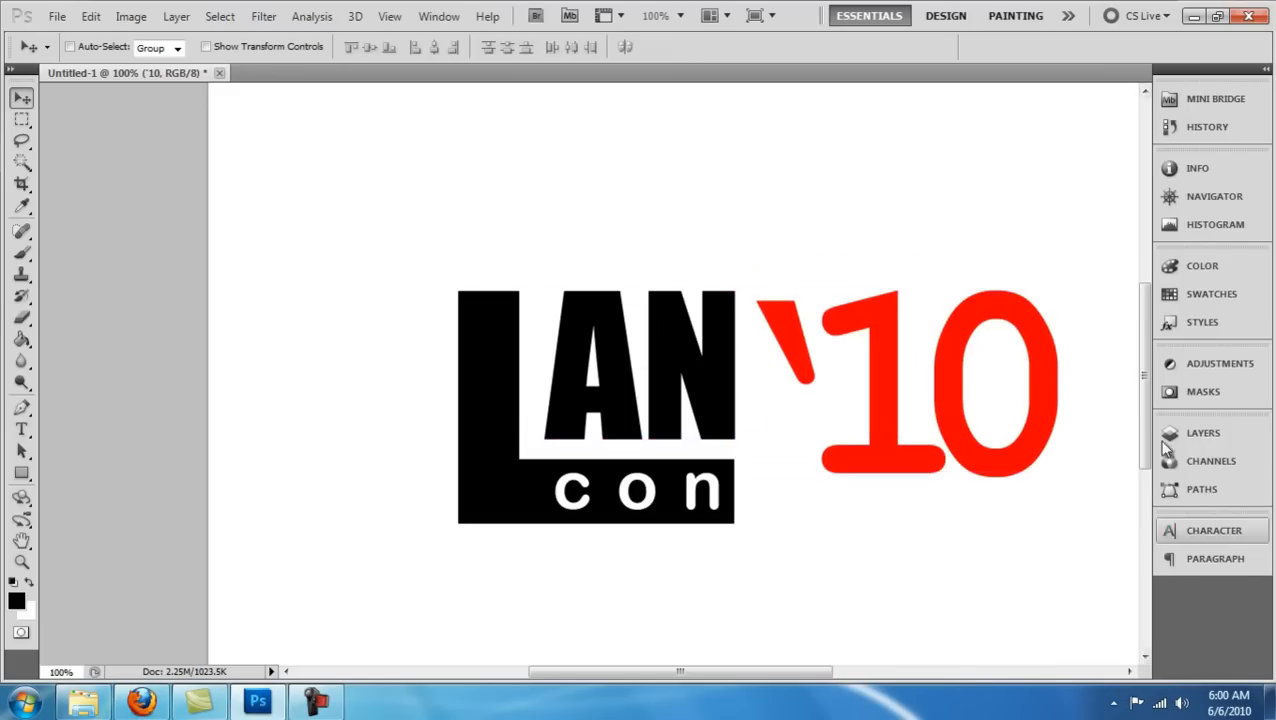
Change the red text to 10 without the apostrophe, in Myriad Pro Bold at 350 pt with tracking -100.
{"action": "left_click", "coordinate": [1190, 432]}
{"action": "double_click", "coordinate": [923, 376]}
{"action": "left_click", "coordinate": [200, 47]}
{"action": "scroll", "coordinate": [170, 182], "scroll_direction": "down", "scroll_amount": 8}
{"action": "left_click", "coordinate": [150, 657]}
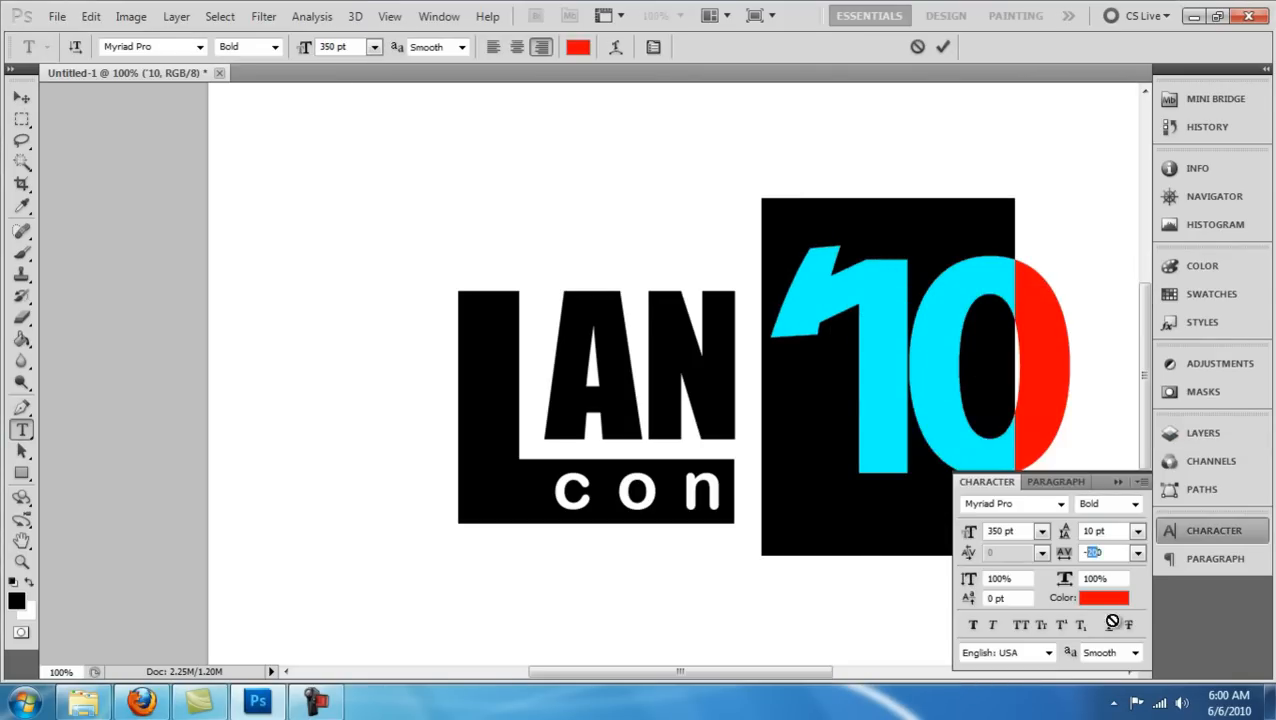
{"action": "key", "text": "Up"}
{"action": "key", "text": "Up"}
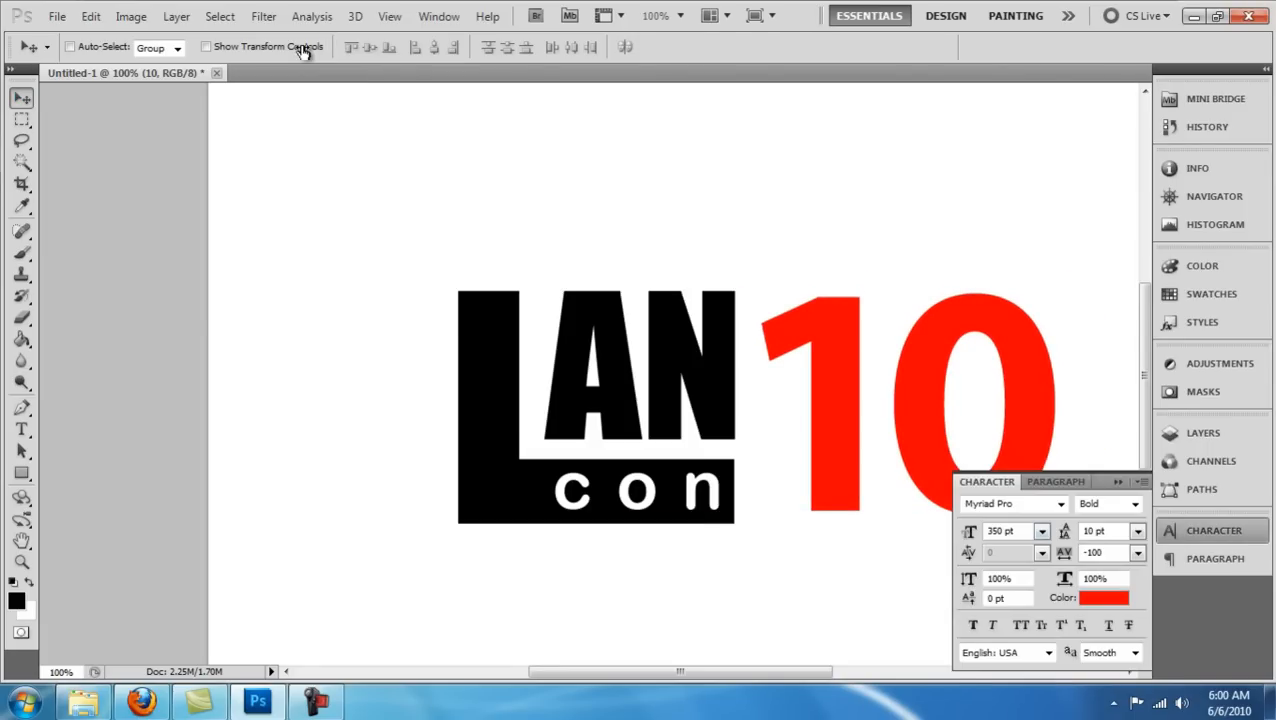
Switch the red 10 to the Alba font and align it with the top edge of LAN.
{"action": "key", "text": "ctrl+t"}
{"action": "left_click_drag", "start_coordinate": [1056, 414], "coordinate": [970, 414]}
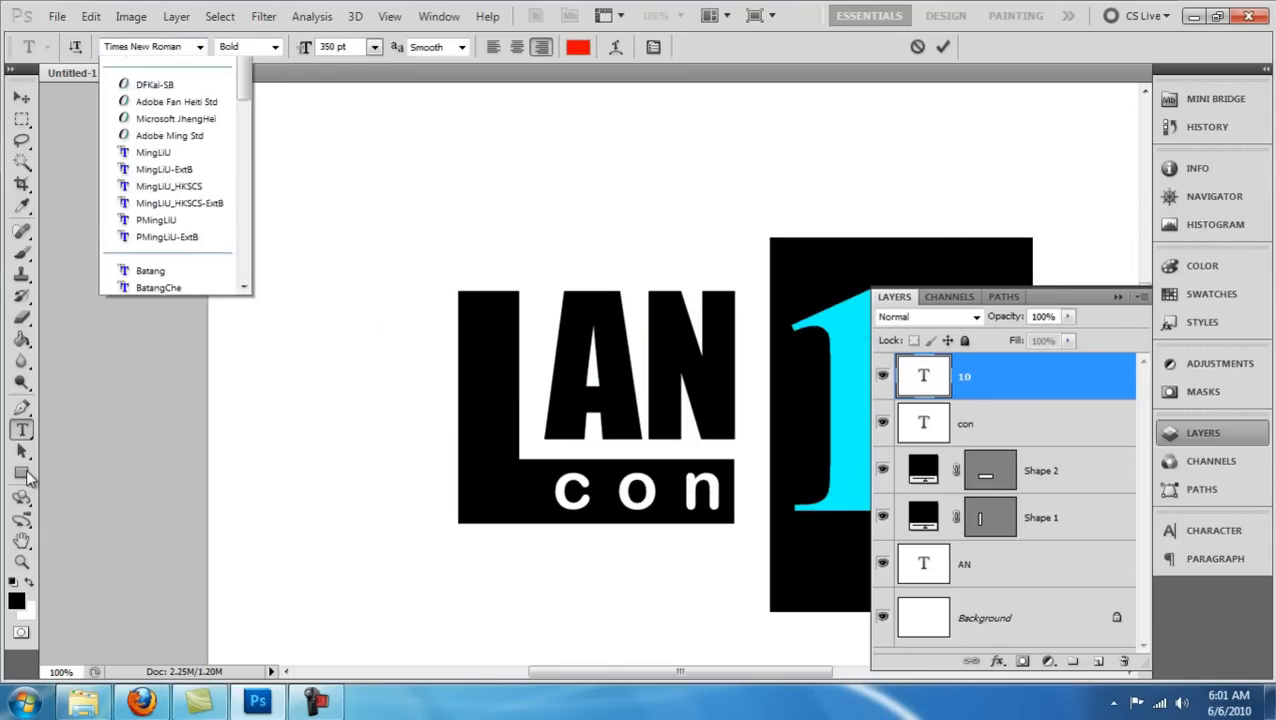
{"action": "scroll", "coordinate": [379, 455], "scroll_direction": "up", "scroll_amount": 20}
{"action": "scroll", "coordinate": [339, 216], "scroll_direction": "up", "scroll_amount": 9}
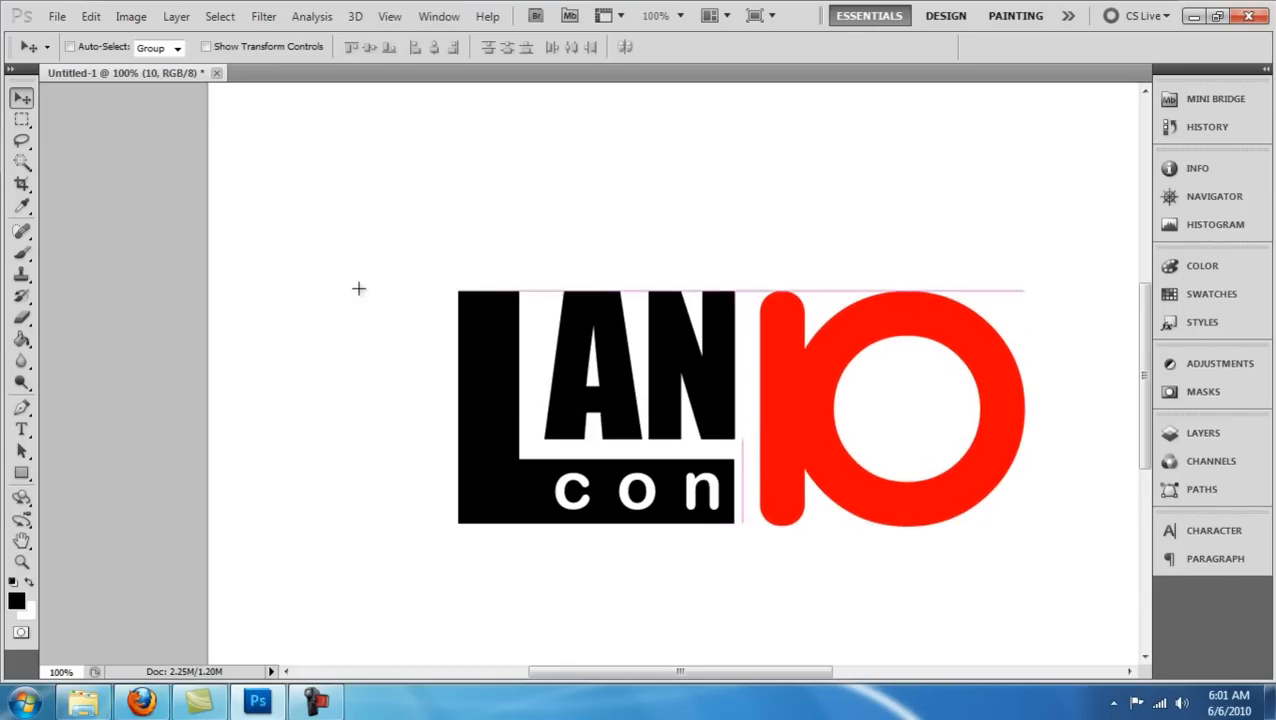
{"action": "left_click_drag", "start_coordinate": [359, 288], "coordinate": [358, 281]}
Set the red 10's tracking to 0 and nudge it sideways to sit just clear of the N.
{"action": "left_click", "coordinate": [1213, 530]}
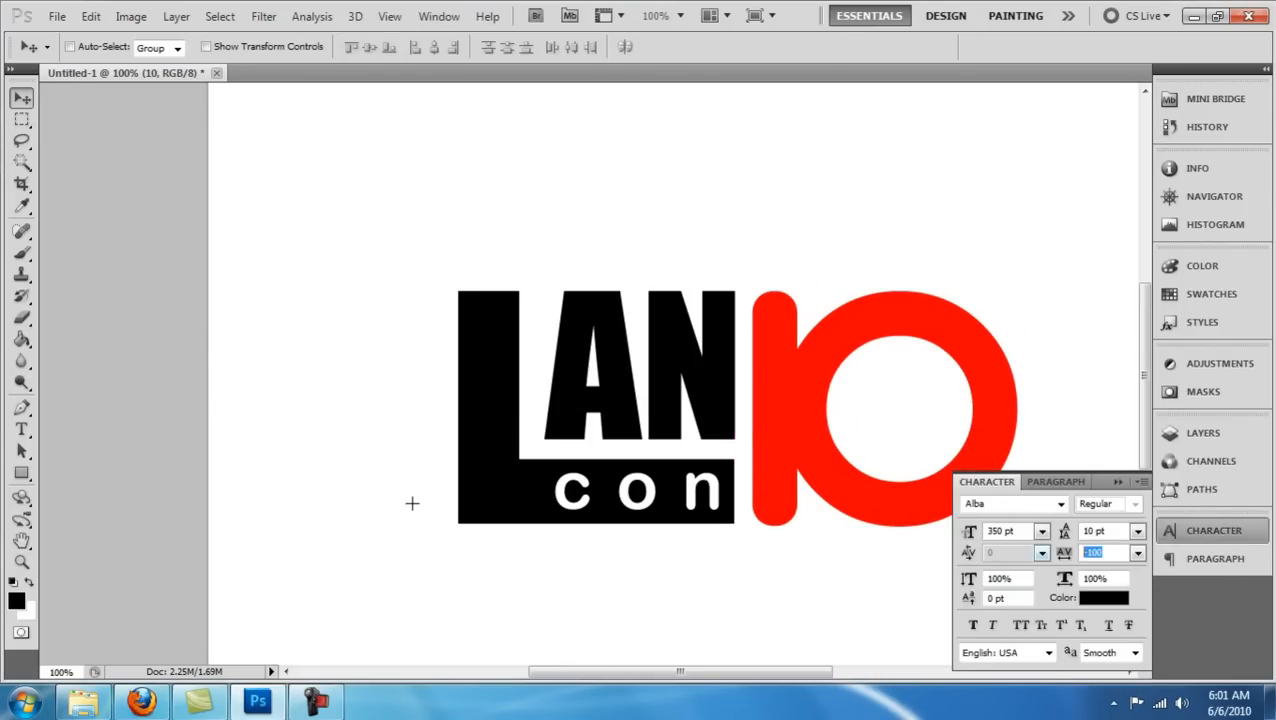
{"action": "type", "text": "0"}
{"action": "key", "text": "Return"}
{"action": "left_click", "coordinate": [1213, 530]}
{"action": "key", "text": "shift+Right"}
{"action": "key", "text": "shift+Right"}
{"action": "key", "text": "shift+Right"}
{"action": "key", "text": "shift+Right"}
{"action": "key", "text": "shift+Right"}
{"action": "key", "text": "shift+Left"}
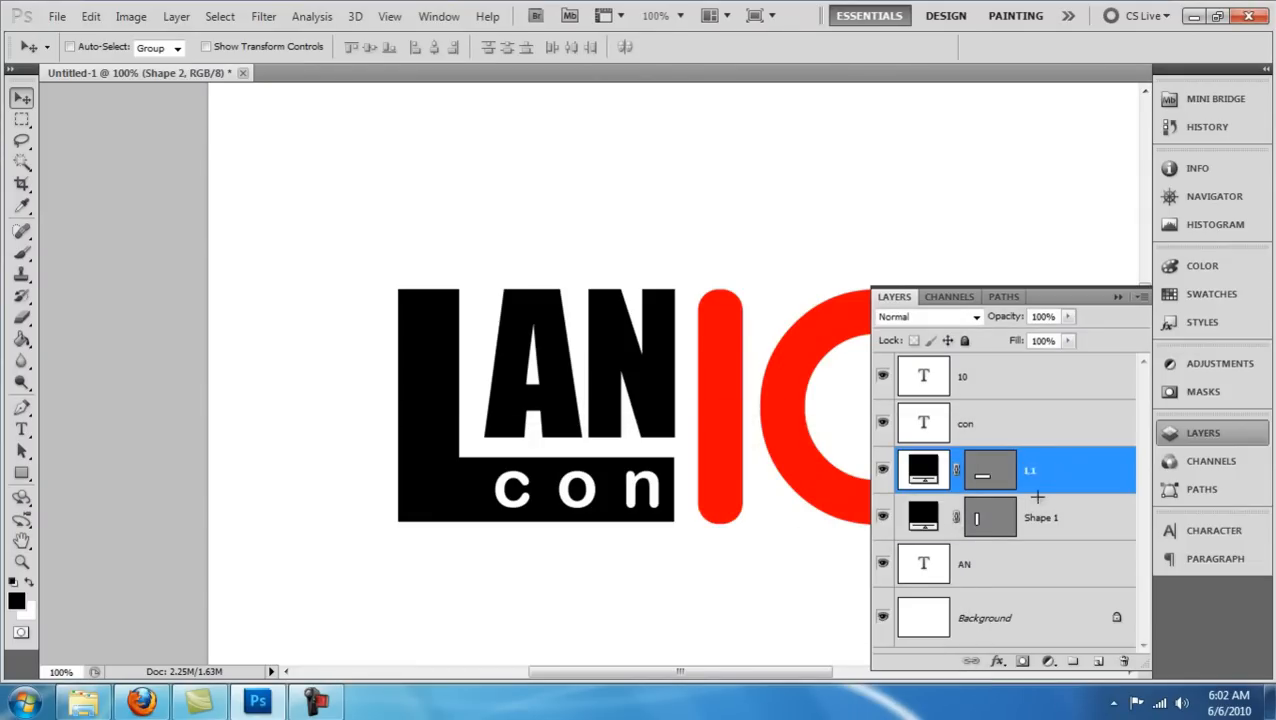
Rename the vertical stem's Shape 1 layer to L2 and make it the active layer.
{"action": "double_click", "coordinate": [1041, 517]}
{"action": "type", "text": "L2"}
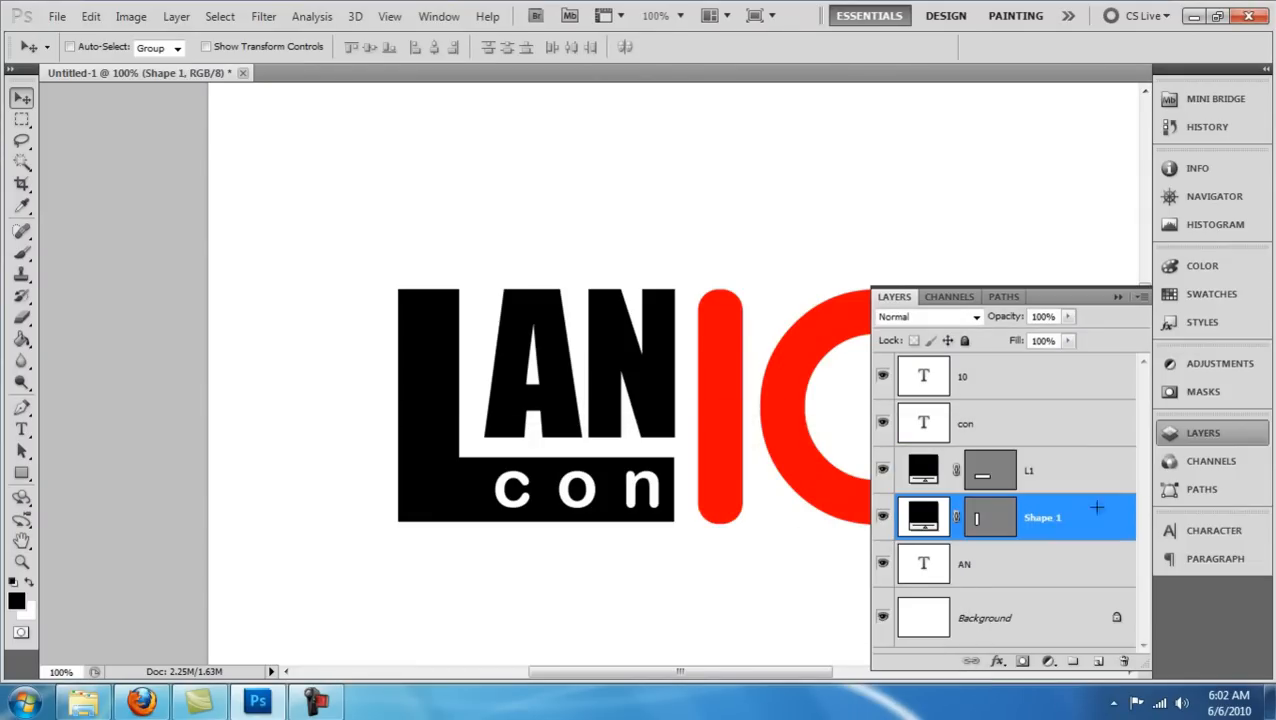
{"action": "key", "text": "Return"}
{"action": "key", "text": "alt+bracketright"}
{"action": "key", "text": "alt+period"}
{"action": "key", "text": "alt+bracketleft"}
{"action": "key", "text": "alt+bracketleft"}
{"action": "key", "text": "alt+bracketleft"}
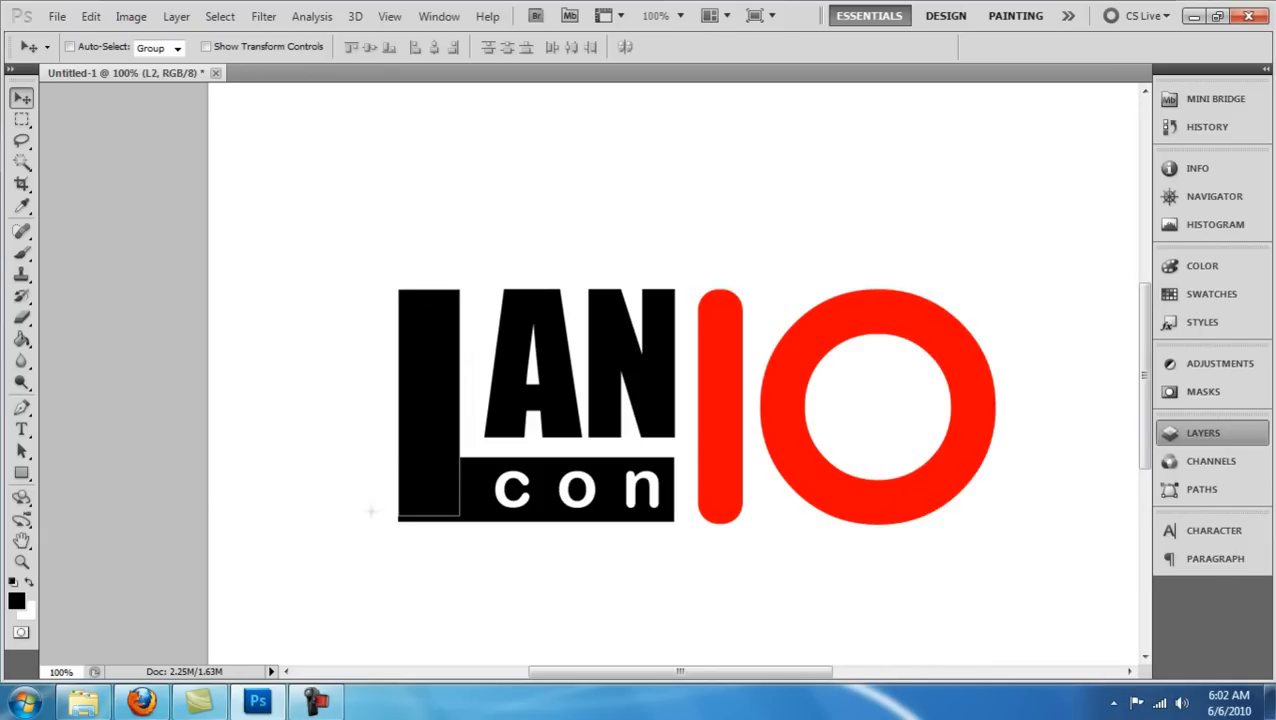
Apply a Gradient Overlay to the L2 stem, fading from black at the base to white at the top.
{"action": "key", "text": "u"}
{"action": "key", "text": "F7"}
{"action": "scroll", "coordinate": [443, 490], "scroll_direction": "up", "scroll_amount": 8}
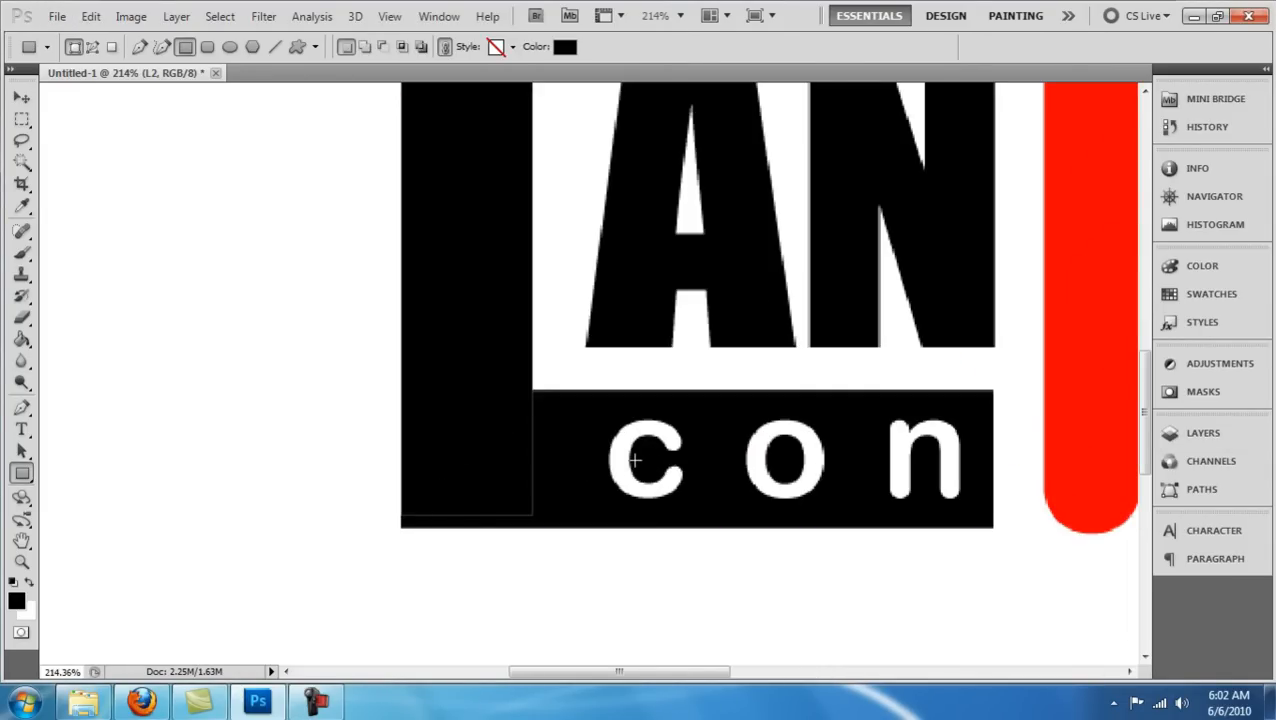
{"action": "key", "text": "a"}
{"action": "key", "text": "F7"}
{"action": "key", "text": "Return"}
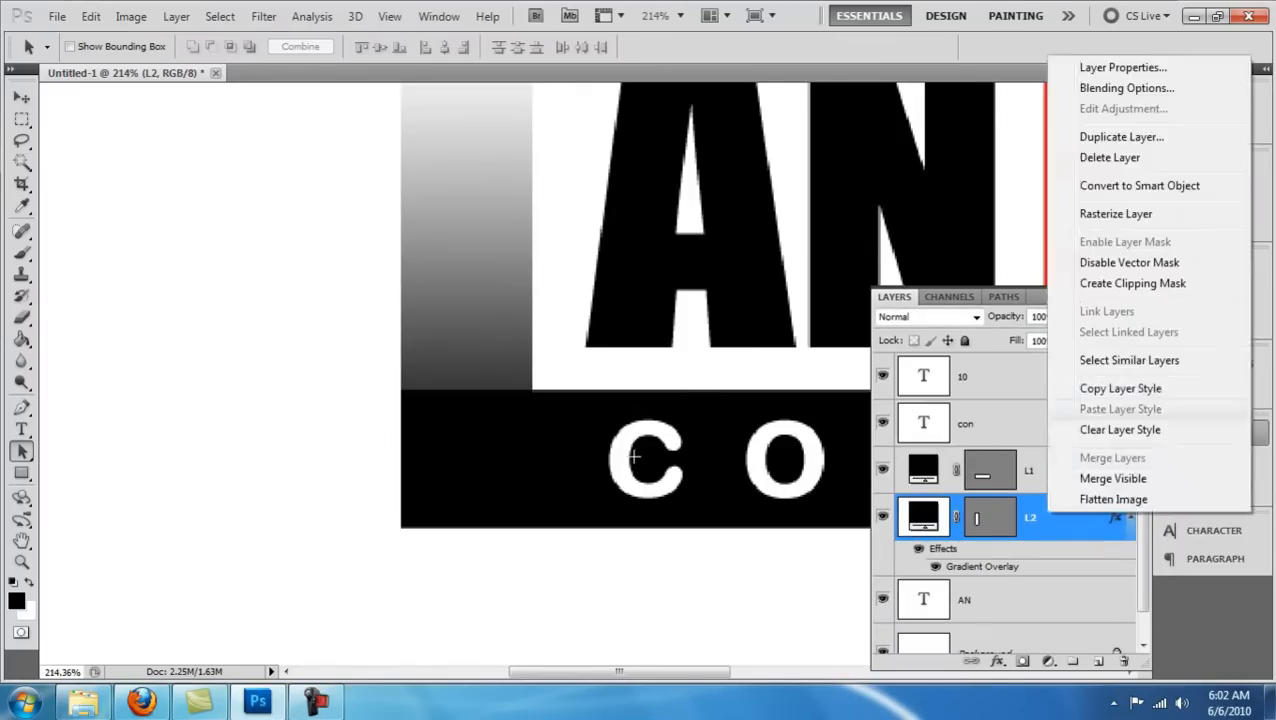
Copy the L2 layer style and paste it onto the L1 horizontal bar.
{"action": "left_click", "coordinate": [1120, 388]}
{"action": "right_click", "coordinate": [1068, 482]}
{"action": "left_click", "coordinate": [1120, 378]}
{"action": "key", "text": "F7"}
{"action": "key", "text": "ctrl+1"}
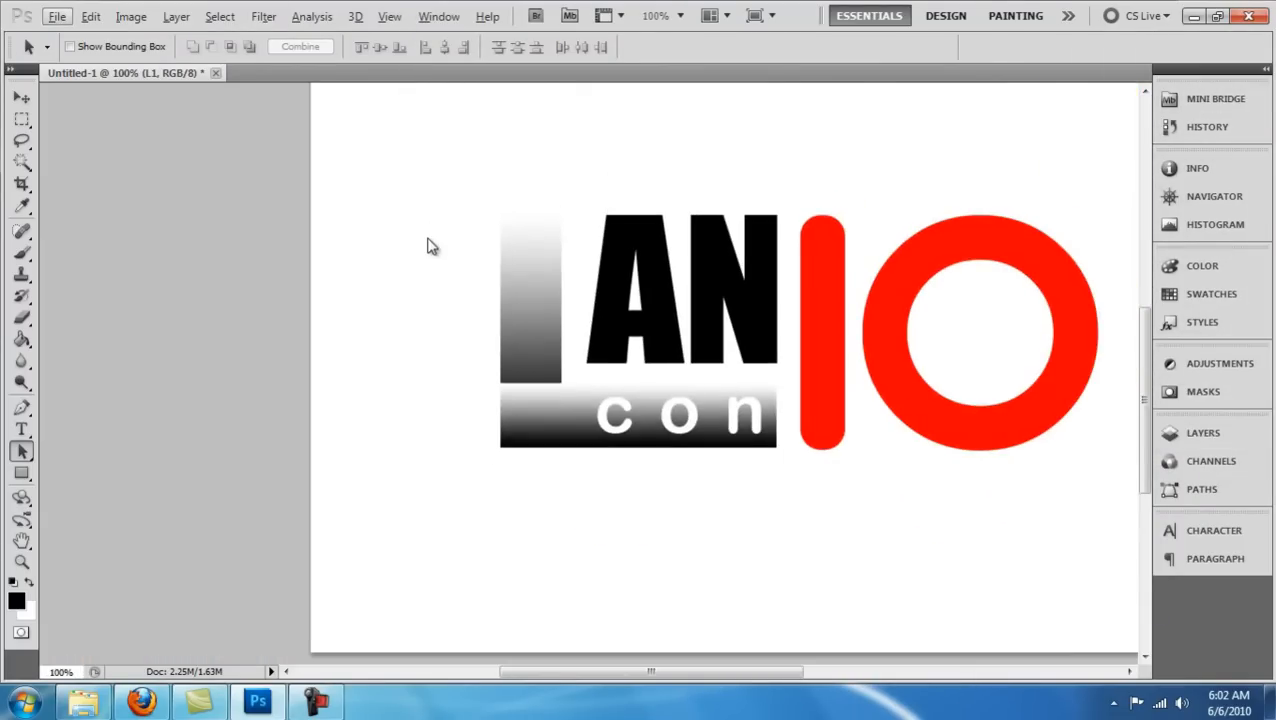
Delete the gradient overlay effects from layers L1 and L2, and reselect L2.
{"action": "scroll", "coordinate": [428, 227], "scroll_direction": "up", "scroll_amount": 8}
{"action": "key", "text": "F7"}
{"action": "left_click_drag", "start_coordinate": [1119, 464], "coordinate": [1127, 661]}
{"action": "left_click_drag", "start_coordinate": [1119, 518], "coordinate": [1127, 661]}
{"action": "left_click", "coordinate": [1060, 518]}
{"action": "left_click_drag", "start_coordinate": [446, 136], "coordinate": [571, 345]}
{"action": "key", "text": "F7"}
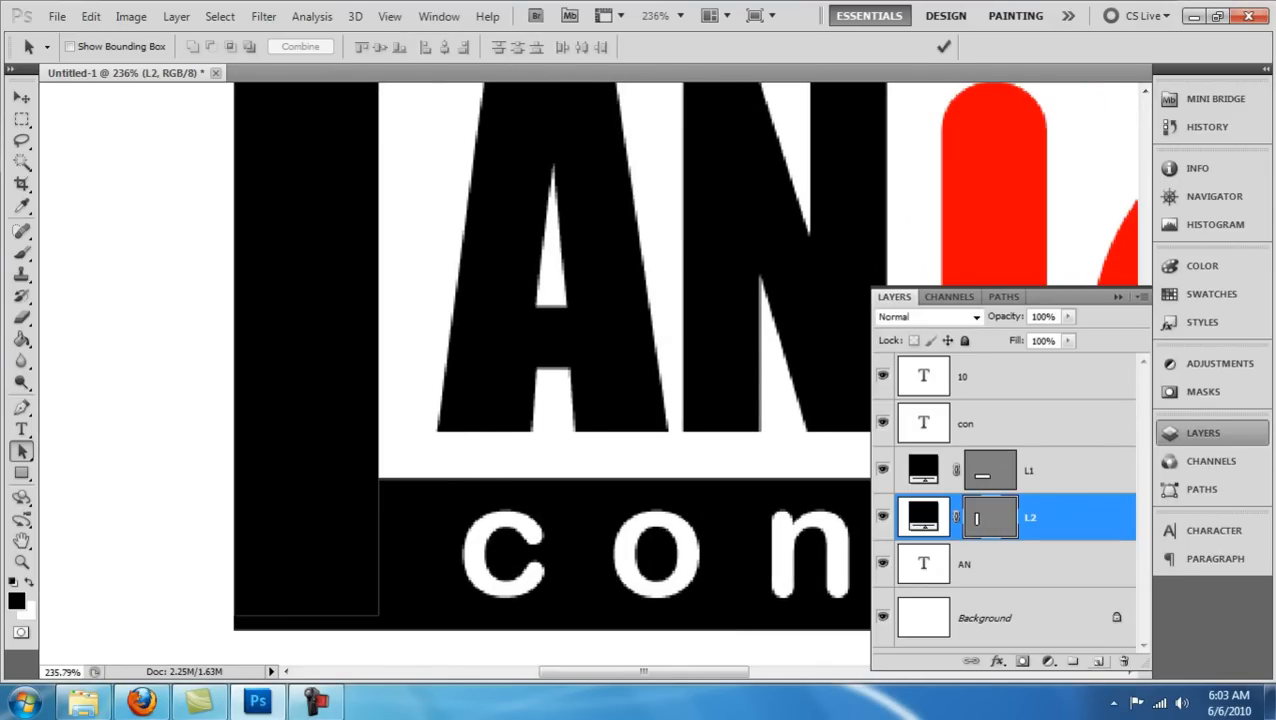
Adjust the L1 horizontal bar's shape so that it meets the stem and ends flush with the N's outer edge.
{"action": "key", "text": "u"}
{"action": "key", "text": "F7"}
{"action": "left_click_drag", "start_coordinate": [395, 490], "coordinate": [885, 478]}
{"action": "key", "text": "a"}
{"action": "key", "text": "Return"}
{"action": "key", "text": "v"}
{"action": "key", "text": "a"}
{"action": "key", "text": "Return"}
{"action": "key", "text": "Right"}
{"action": "key", "text": "Return"}
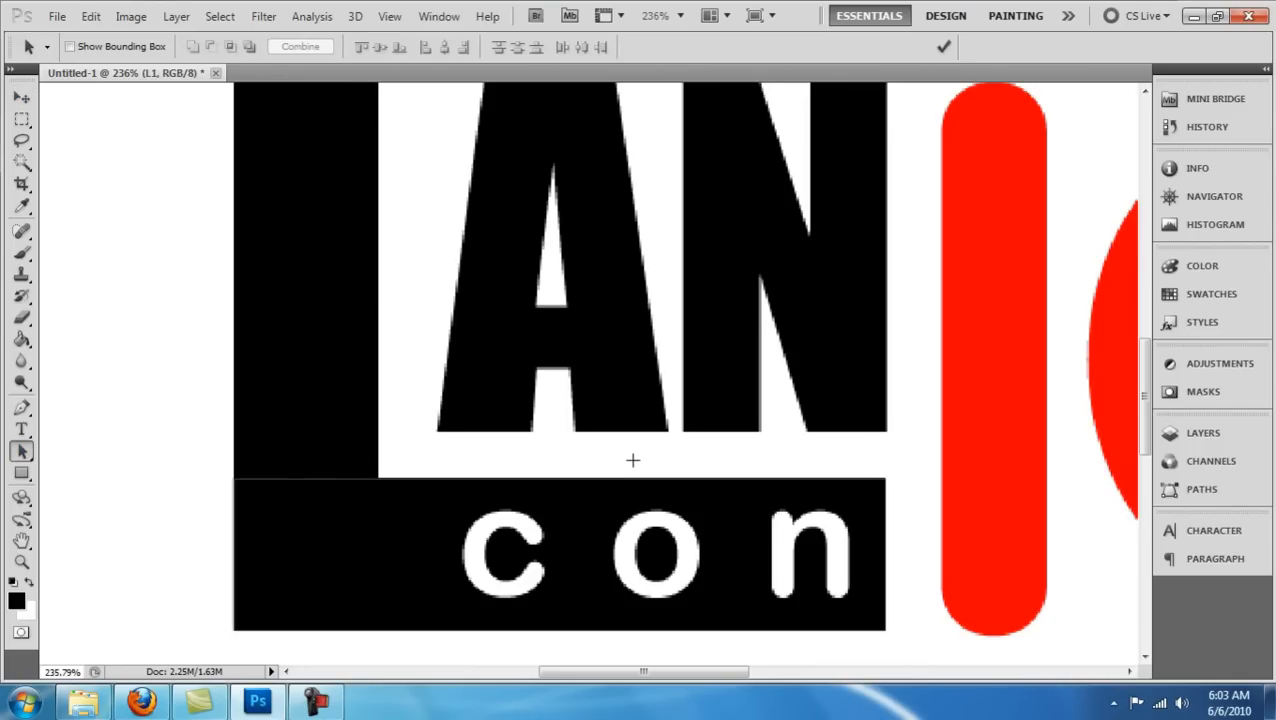
Inspect the horizontal bar's edges against the stem and the AN text at 300% zoom.
{"action": "key", "text": "ctrl+1"}
{"action": "key", "text": "ctrl+plus"}
{"action": "key", "text": "ctrl+plus"}
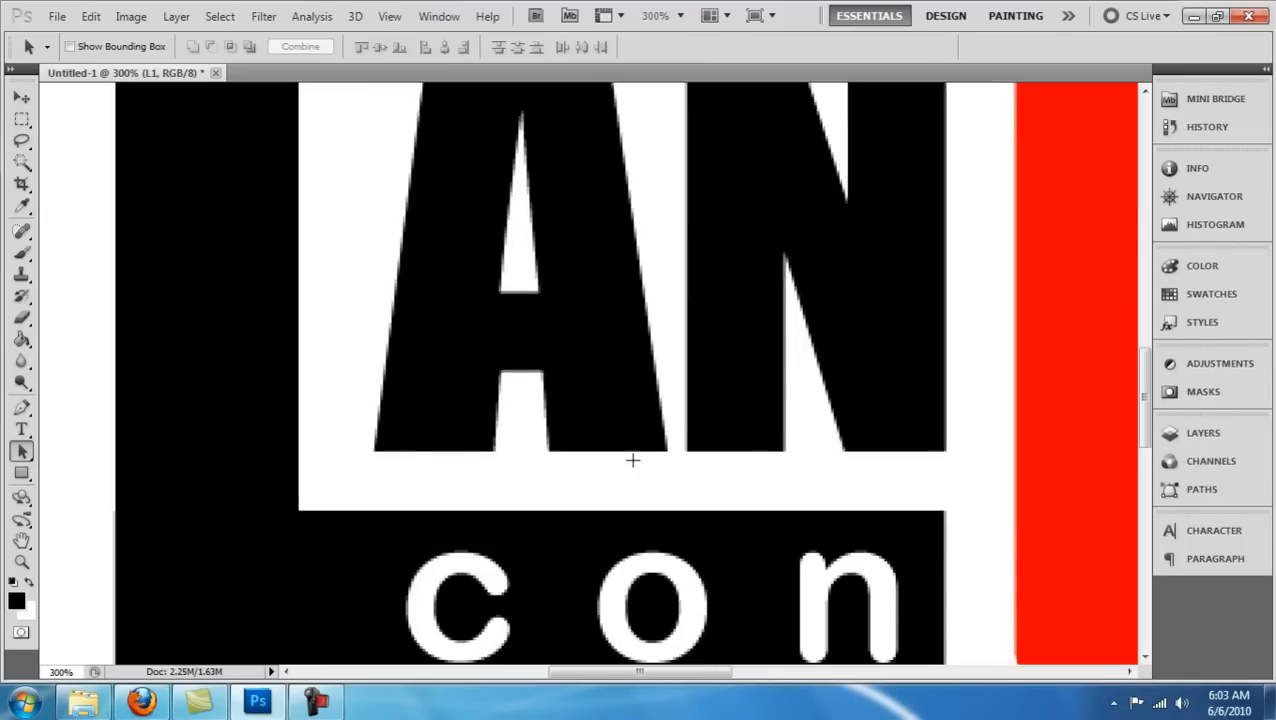
{"action": "left_click_drag", "start_coordinate": [633, 460], "coordinate": [748, 329]}
{"action": "key", "text": "F7"}
{"action": "key", "text": "F7"}
{"action": "key", "text": "Return"}
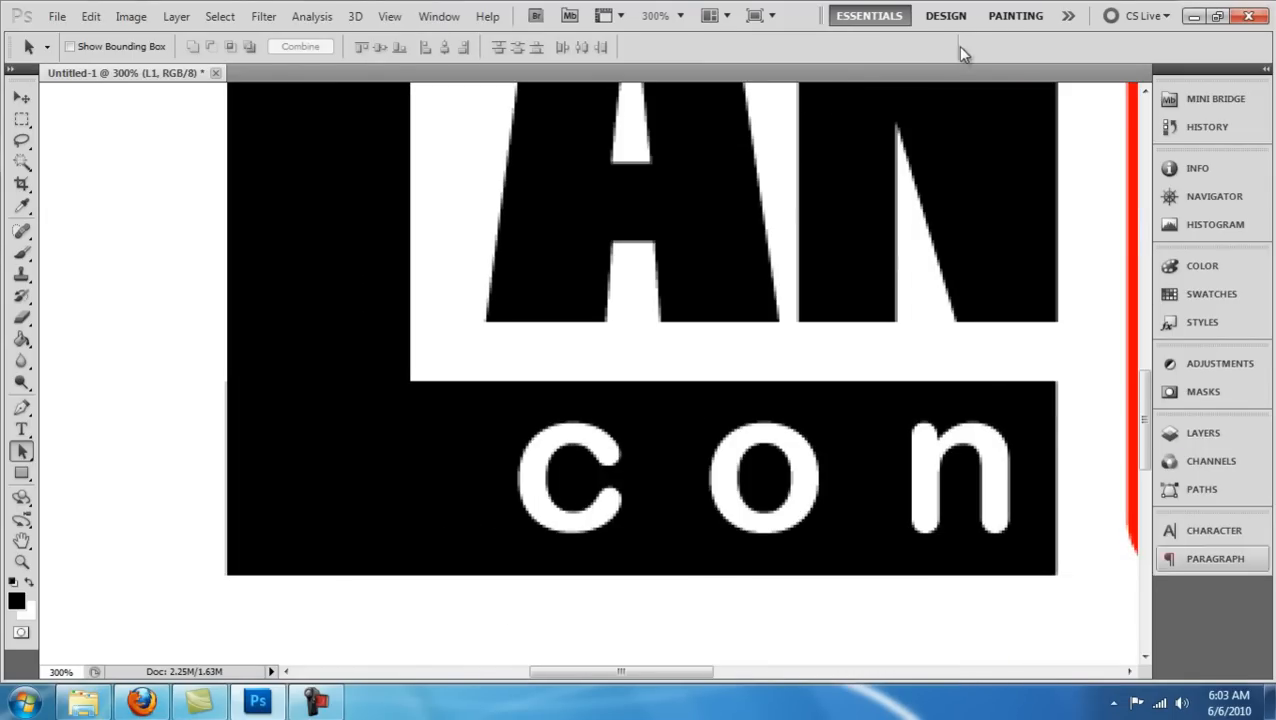
Paste the horizontal bar's path into layer L2 so it joins the stem, and delete layer L1.
{"action": "key", "text": "F7"}
{"action": "key", "text": "alt+bracketleft"}
{"action": "key", "text": "F7"}
{"action": "key", "text": "ctrl+v"}
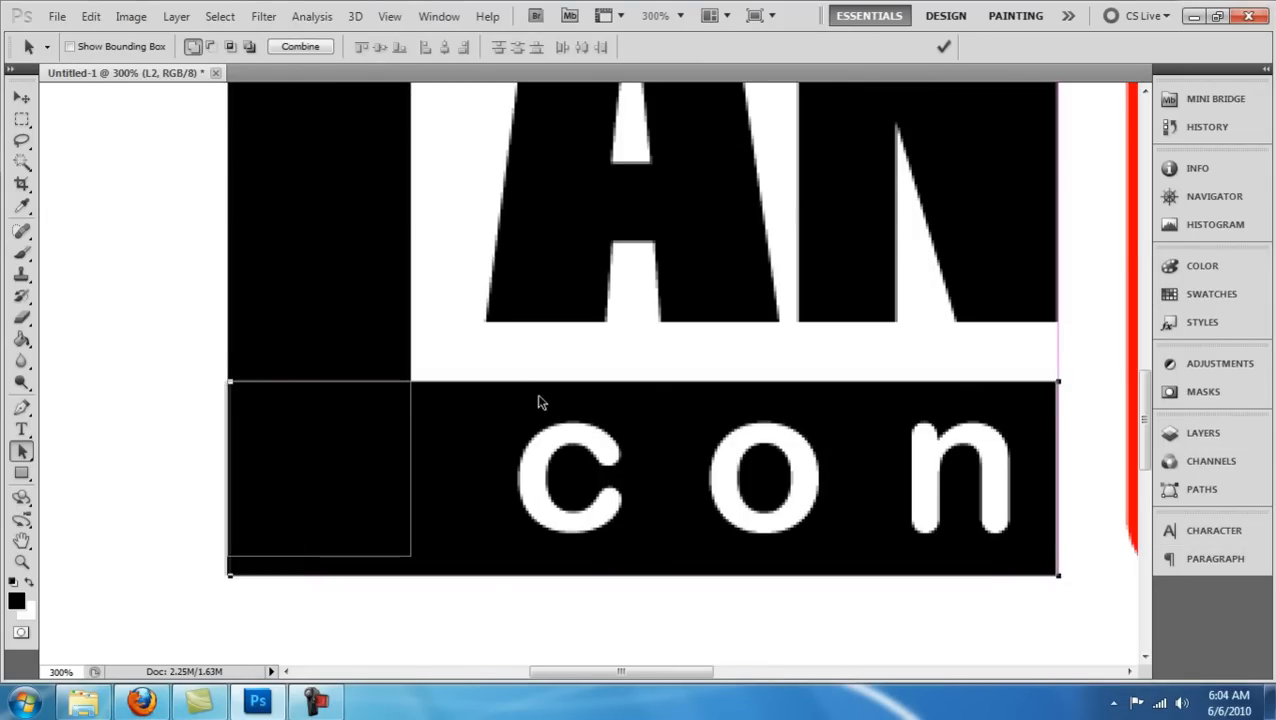
{"action": "key", "text": "Return"}
{"action": "left_click_drag", "start_coordinate": [440, 448], "coordinate": [440, 408]}
{"action": "left_click", "coordinate": [1203, 434]}
{"action": "key", "text": "alt+bracketleft"}
{"action": "key", "text": "alt+bracketright"}
{"action": "key", "text": "Delete"}
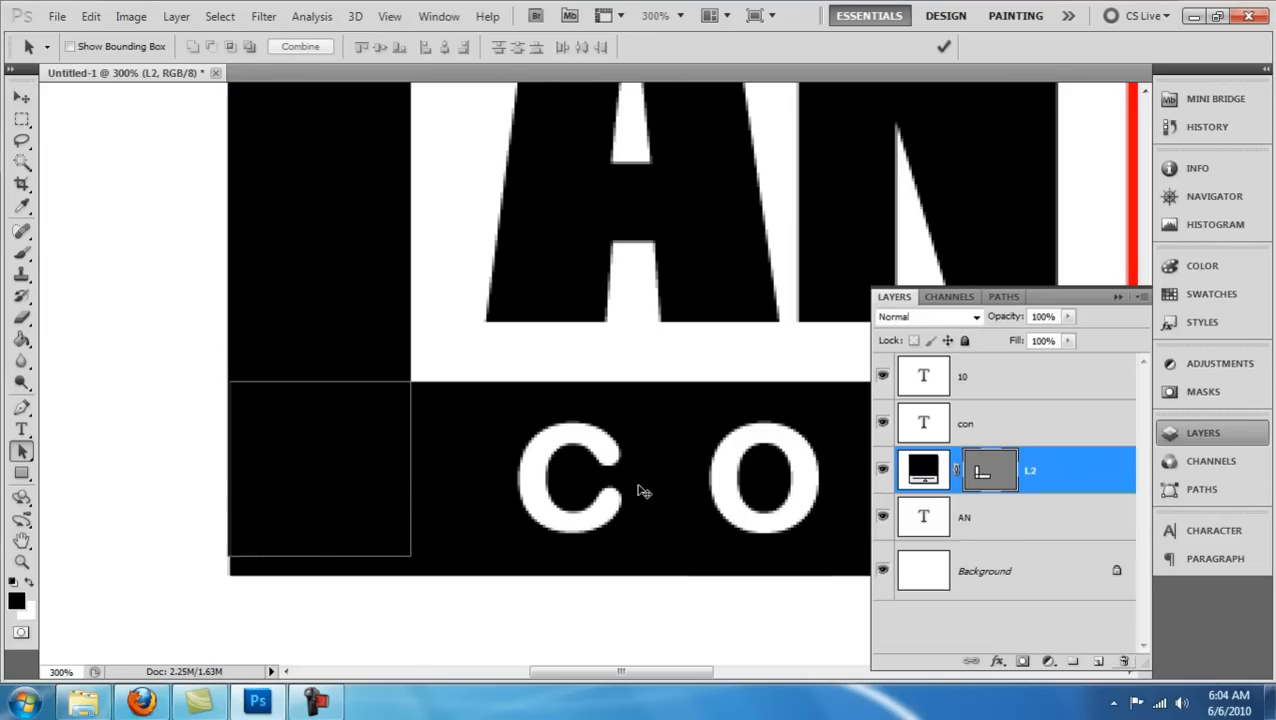
Extend the stem's path down to the bar's lower edge and align the bar's outer corner points with the stem.
{"action": "key", "text": "F7"}
{"action": "key", "text": "ctrl+t"}
{"action": "key", "text": "Return"}
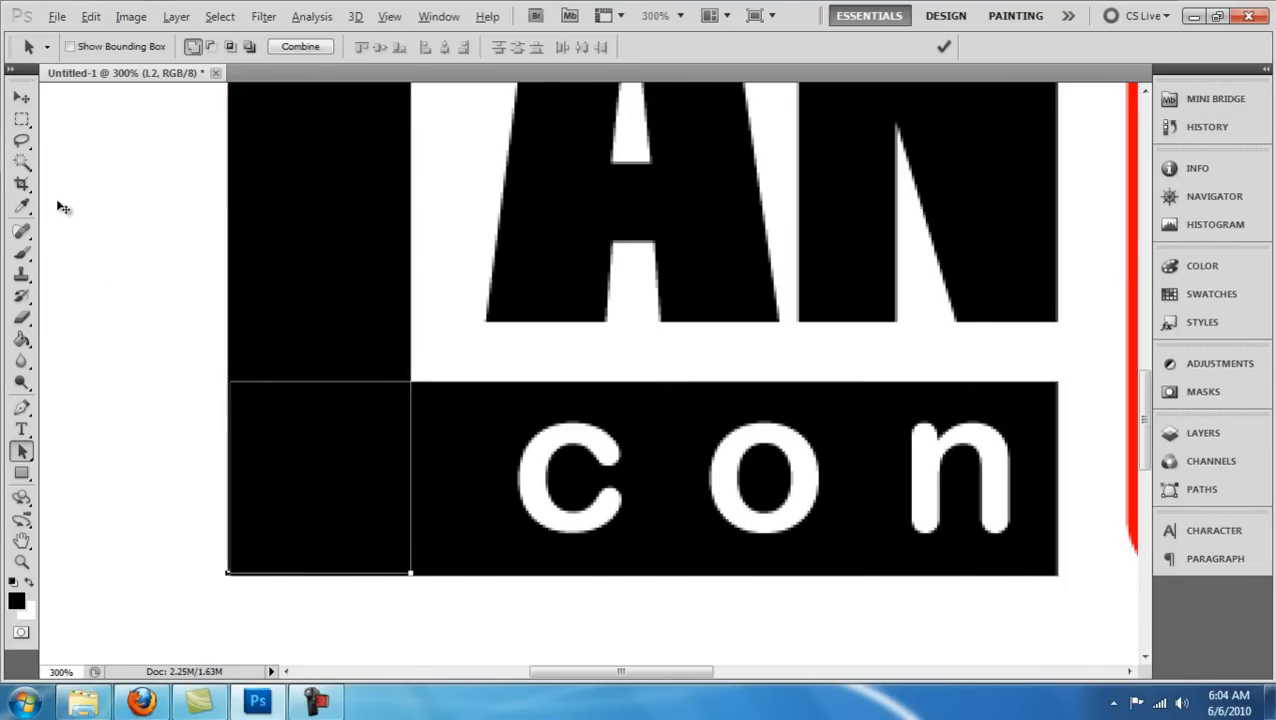
{"action": "key", "text": "ctrl+1"}
{"action": "key", "text": "Return"}
{"action": "left_click_drag", "start_coordinate": [570, 265], "coordinate": [508, 288]}
{"action": "scroll", "coordinate": [628, 520], "scroll_direction": "up", "scroll_amount": 2}
{"action": "scroll", "coordinate": [557, 395], "scroll_direction": "up", "scroll_amount": 3}
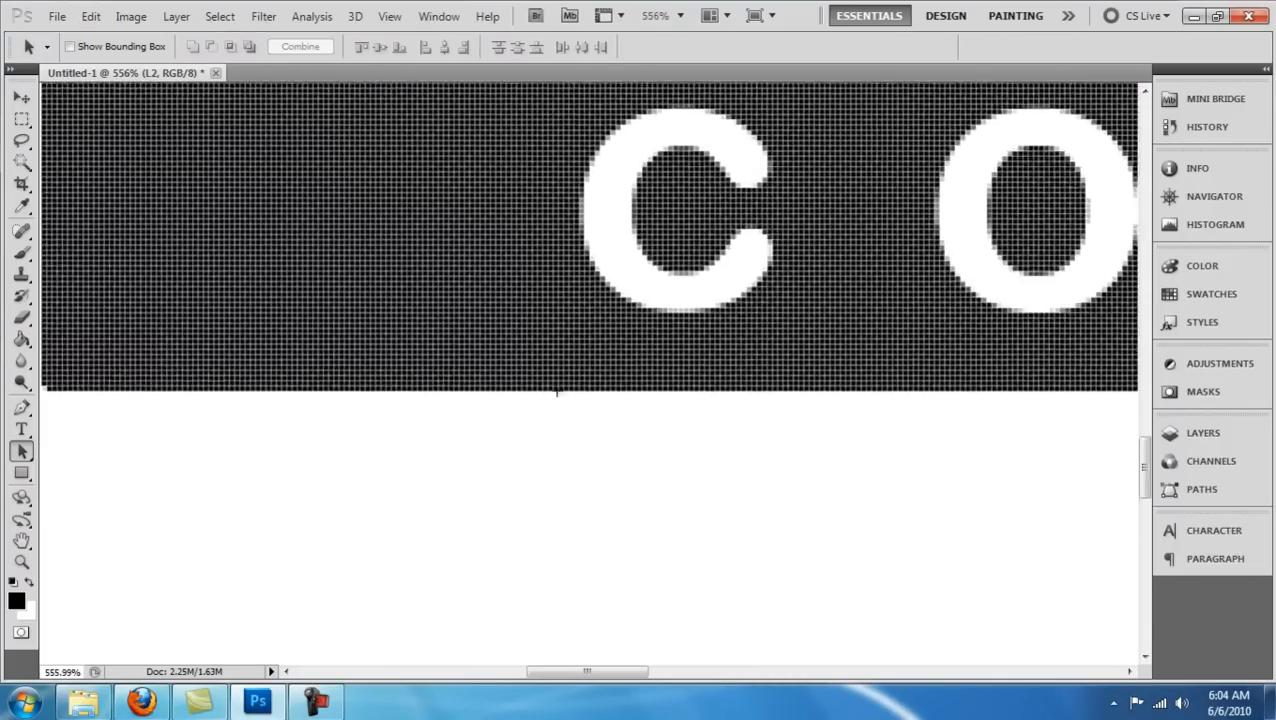
{"action": "key", "text": "F7"}
{"action": "key", "text": "F7"}
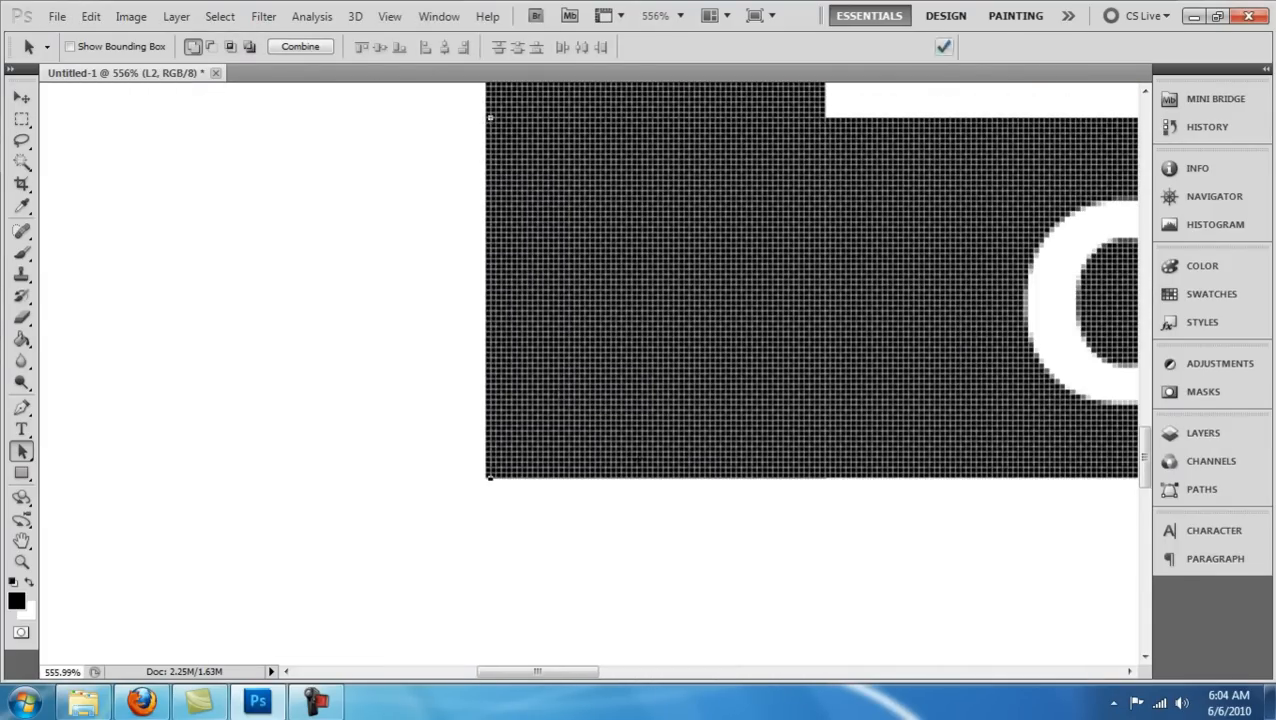
Apply a linear gradient overlay at 49% opacity, 90° angle and 63% scale to L2 and the AN text.
{"action": "key", "text": "ctrl+1"}
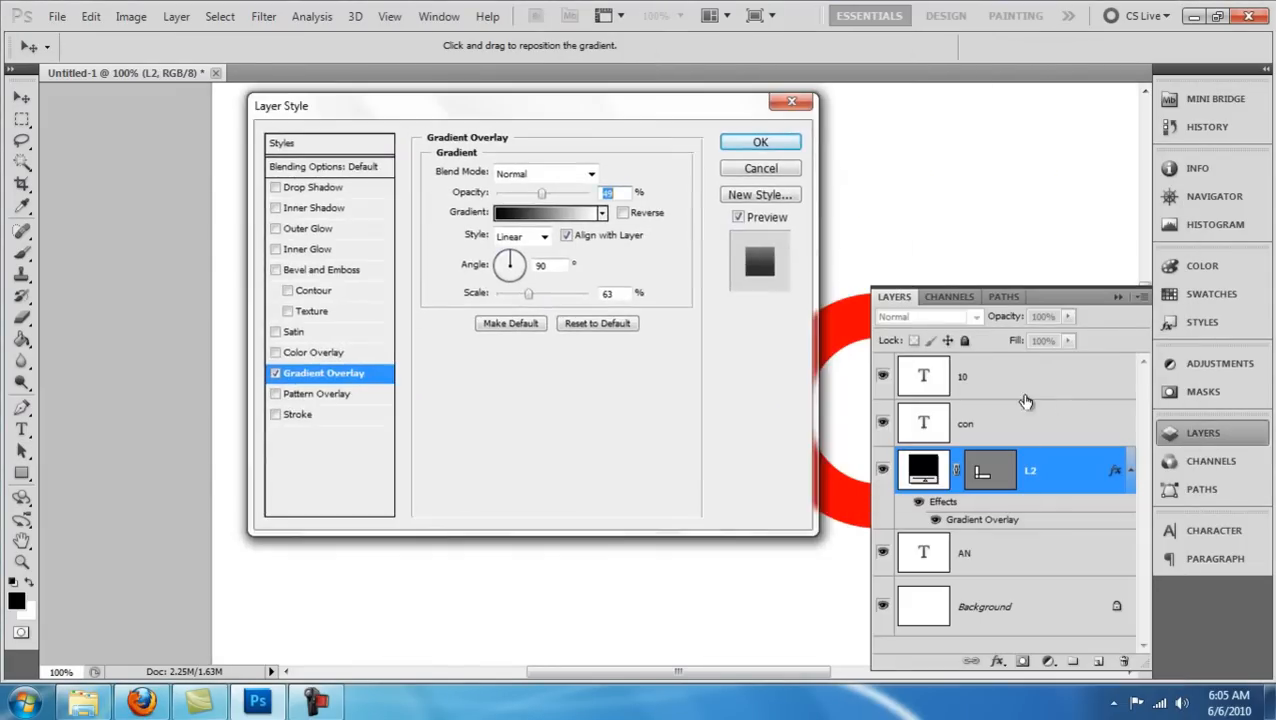
{"action": "key", "text": "Return"}
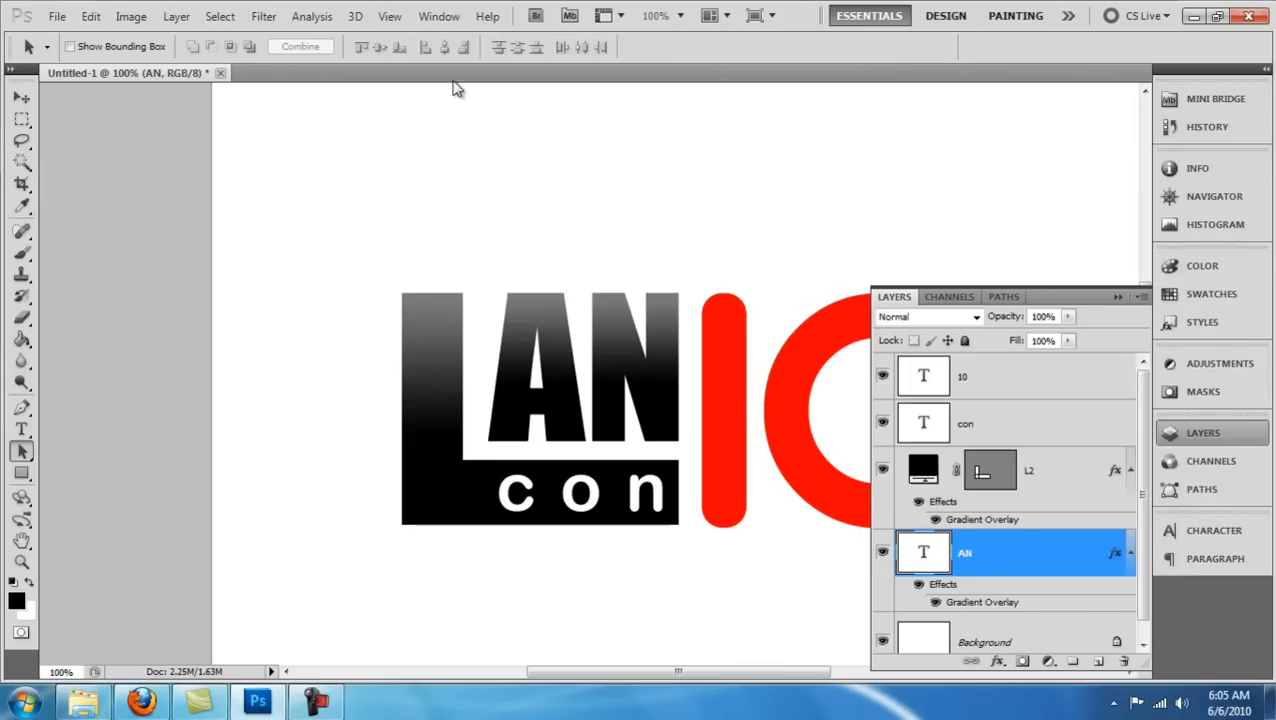
Add a gradient overlay to the 10 text layer that darkens the red toward its lower edge.
{"action": "left_click", "coordinate": [925, 423]}
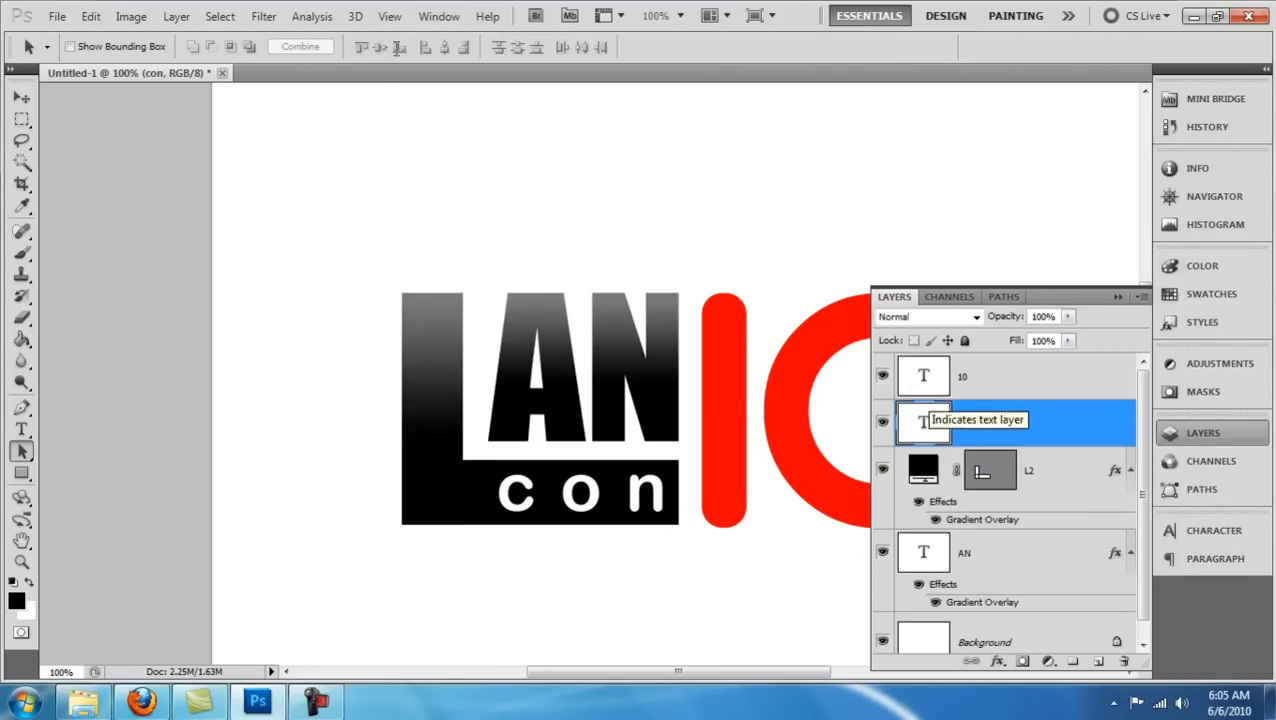
{"action": "left_click", "coordinate": [1010, 376]}
{"action": "left_click", "coordinate": [997, 661]}
{"action": "left_click", "coordinate": [1048, 604]}
{"action": "left_click", "coordinate": [467, 449]}
{"action": "left_click", "coordinate": [467, 234]}
{"action": "left_click", "coordinate": [467, 449]}
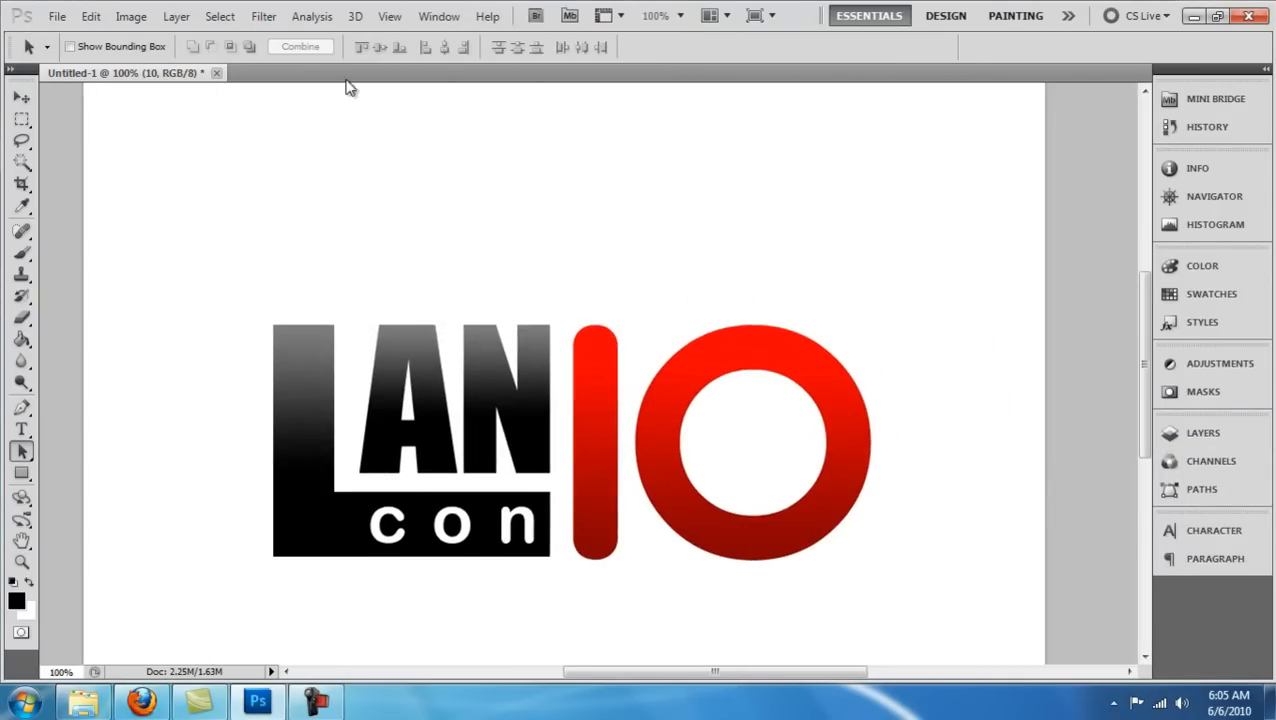
Load the DESIGNIOUS - FREE FLORAL brushes and try stamping a red floral shape on a new layer.
{"action": "key", "text": "b"}
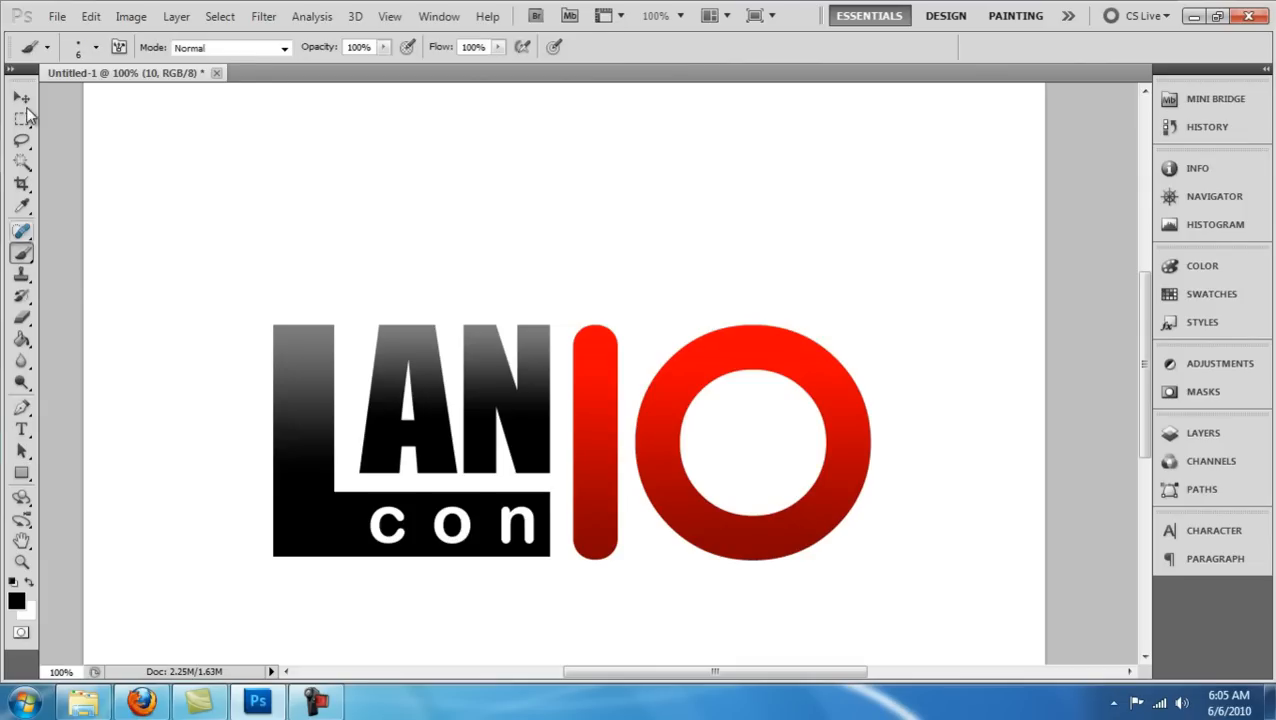
{"action": "left_click", "coordinate": [96, 47]}
{"action": "left_click", "coordinate": [236, 80]}
{"action": "key", "text": "Return"}
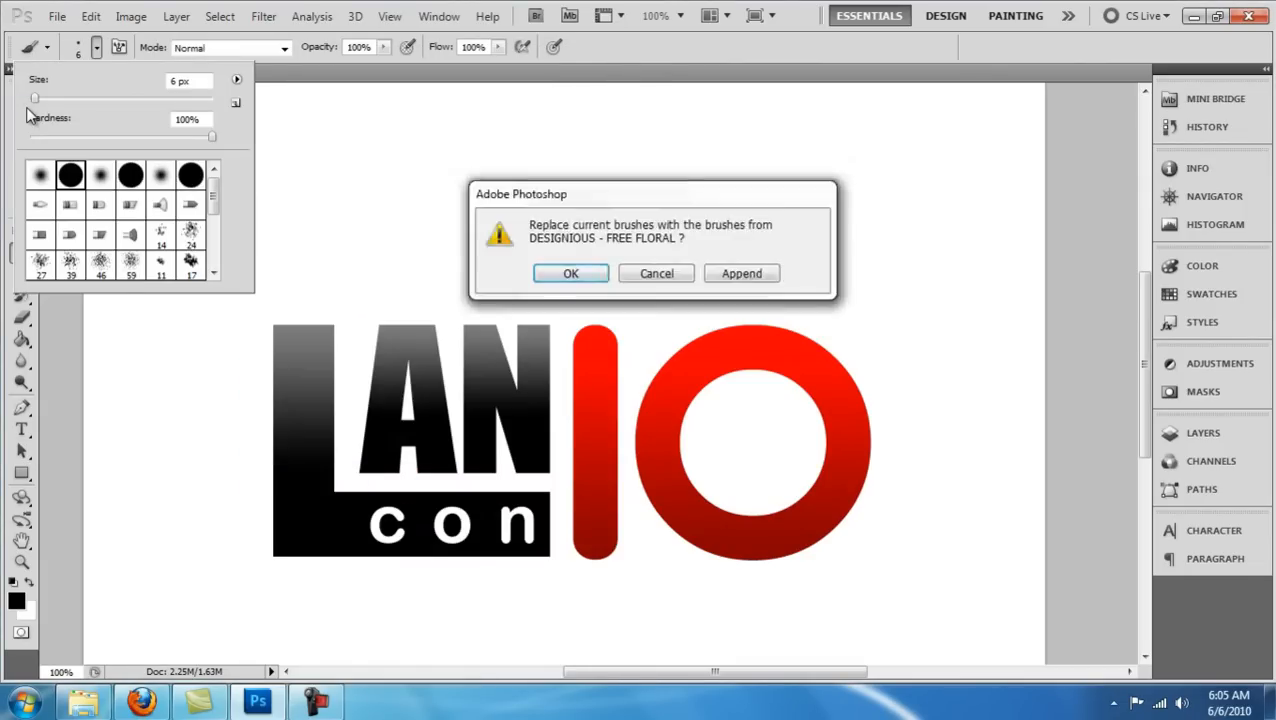
{"action": "key", "text": "Return"}
{"action": "key", "text": "F7"}
{"action": "key", "text": "ctrl+shift+alt+n"}
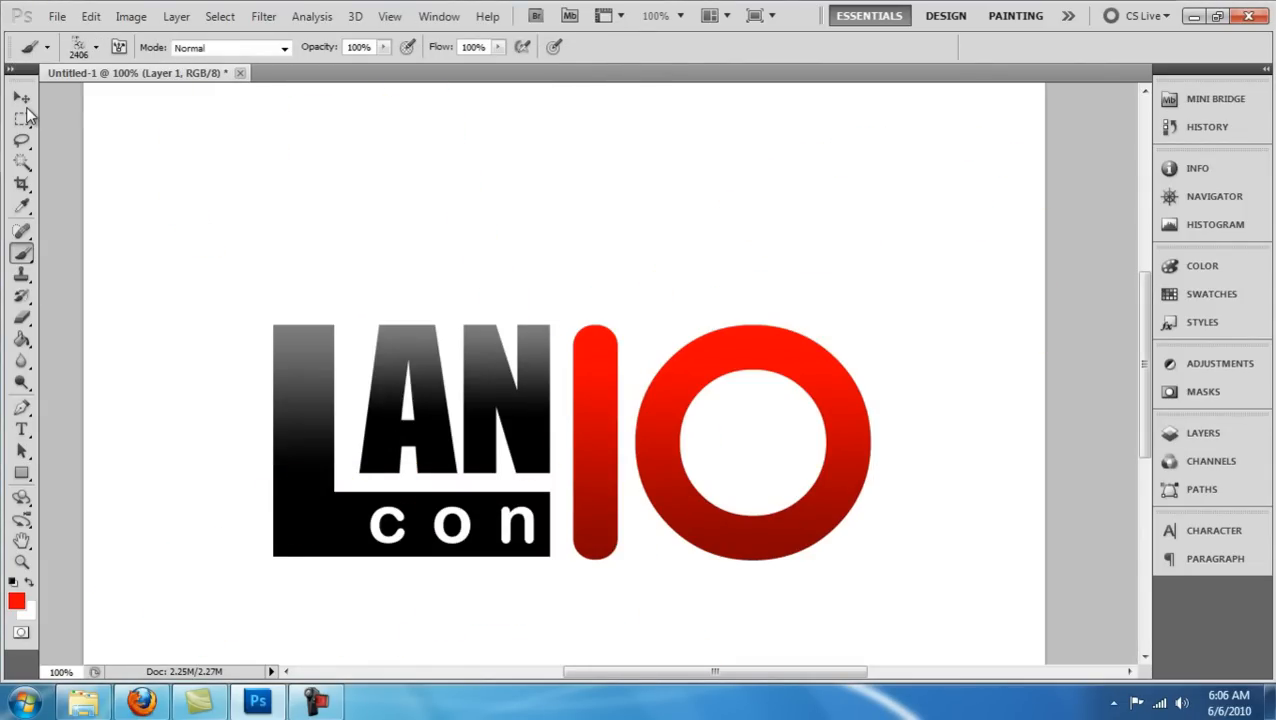
{"action": "left_click", "coordinate": [96, 47]}
{"action": "left_click", "coordinate": [662, 289]}
{"action": "key", "text": "ctrl+z"}
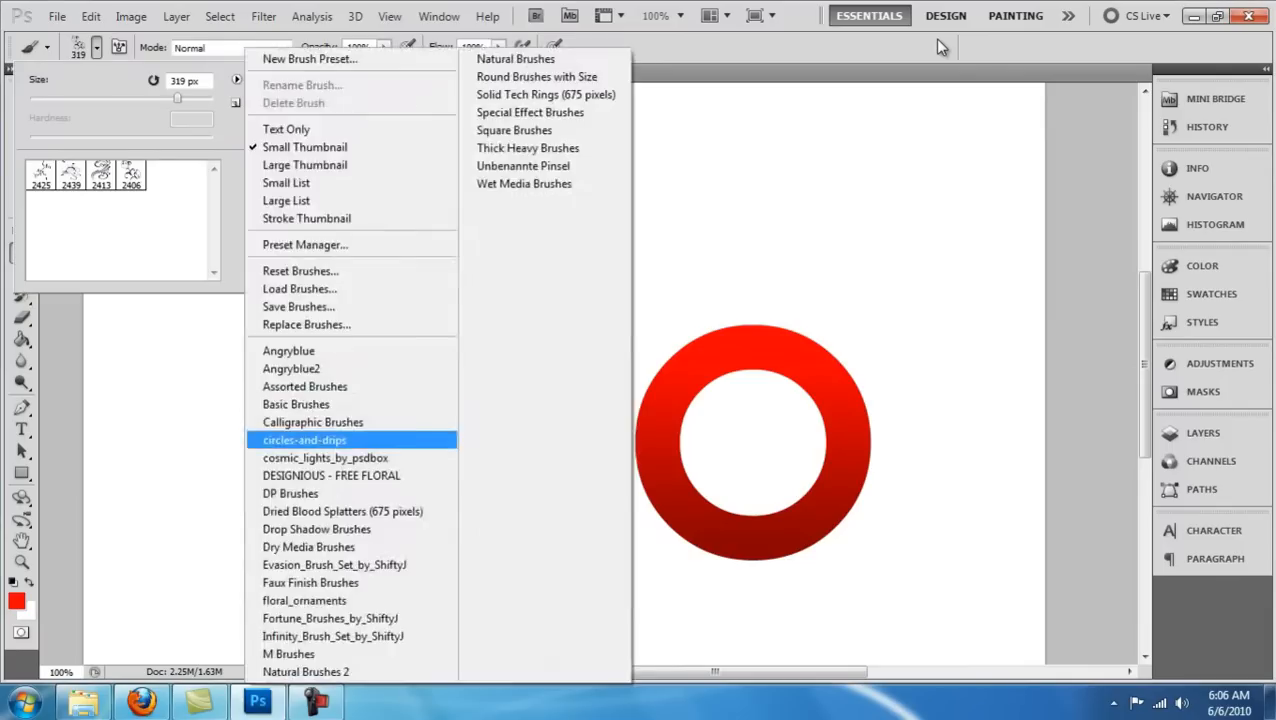
Load the circles-and-drips brushes and stamp a red dripping circles graphic about 432 px in size on Layer 1.
{"action": "key", "text": "Return"}
{"action": "key", "text": "Return"}
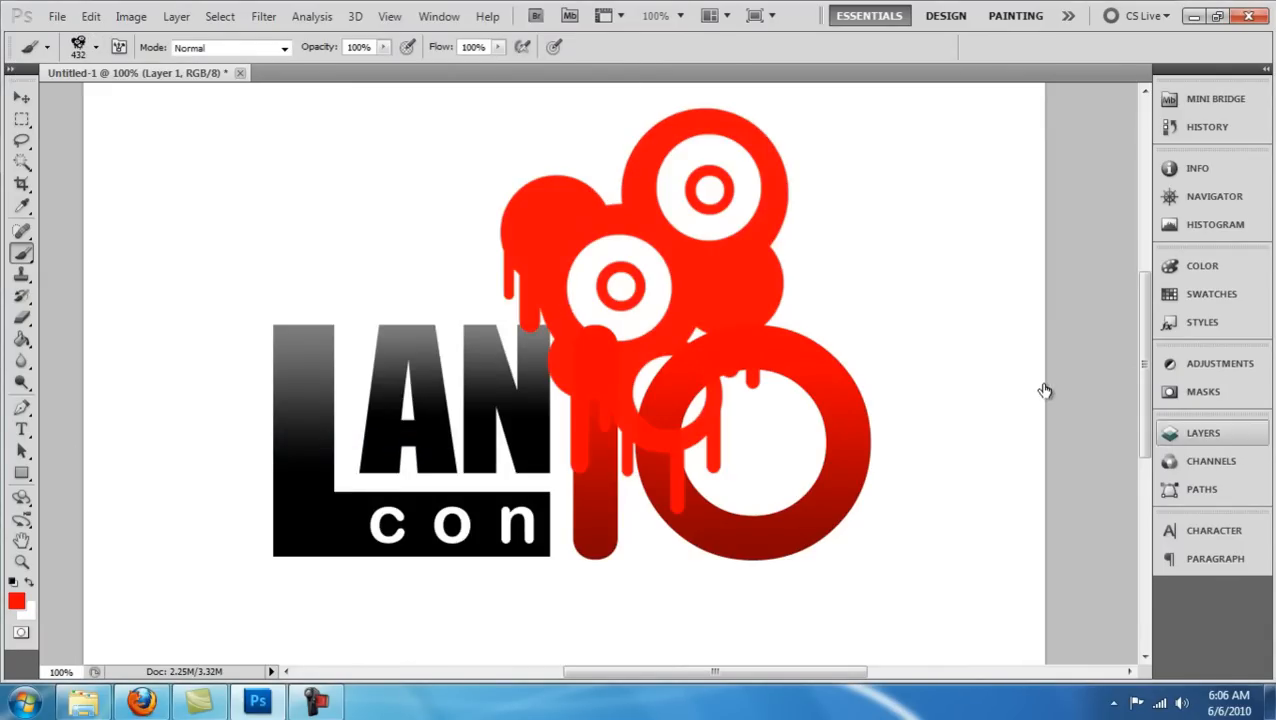
{"action": "key", "text": "F7"}
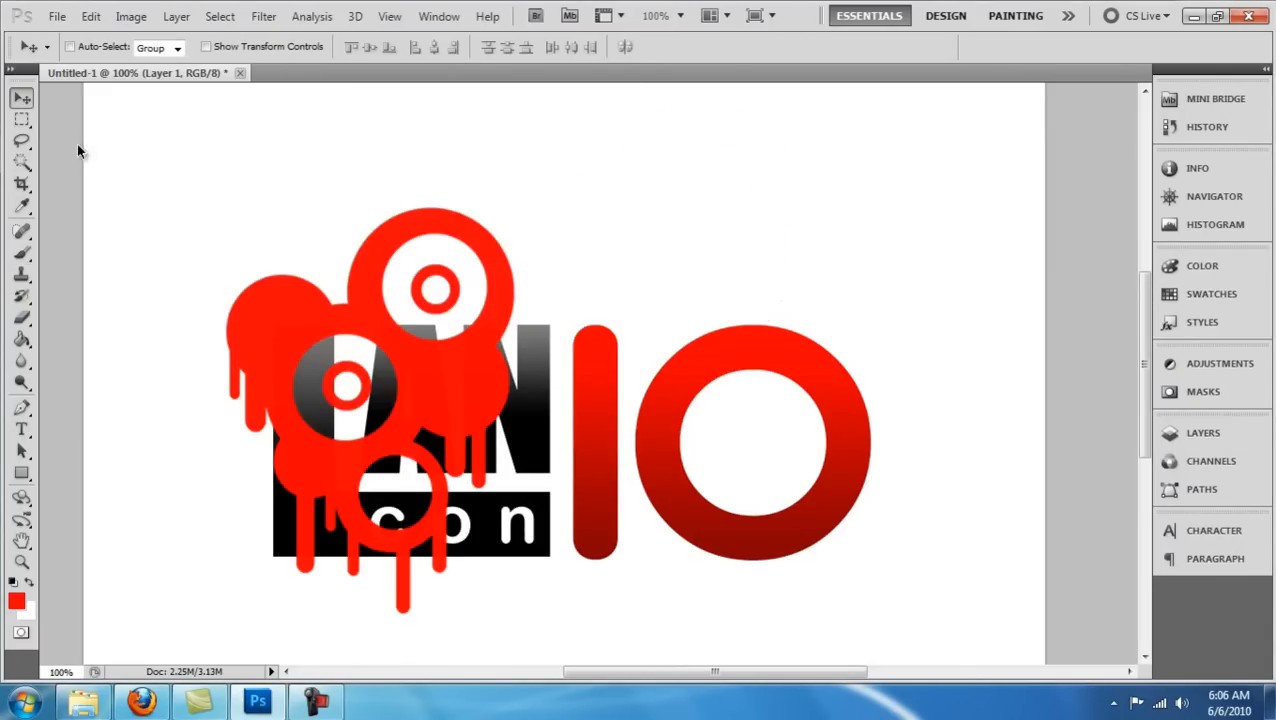
Rotate the dripping circles graphic 25° and place it behind the 10 by sending its layer to the back.
{"action": "key", "text": "ctrl+t"}
{"action": "type", "text": "25"}
{"action": "key", "text": "Return"}
{"action": "key", "text": "Return"}
{"action": "key", "text": "F7"}
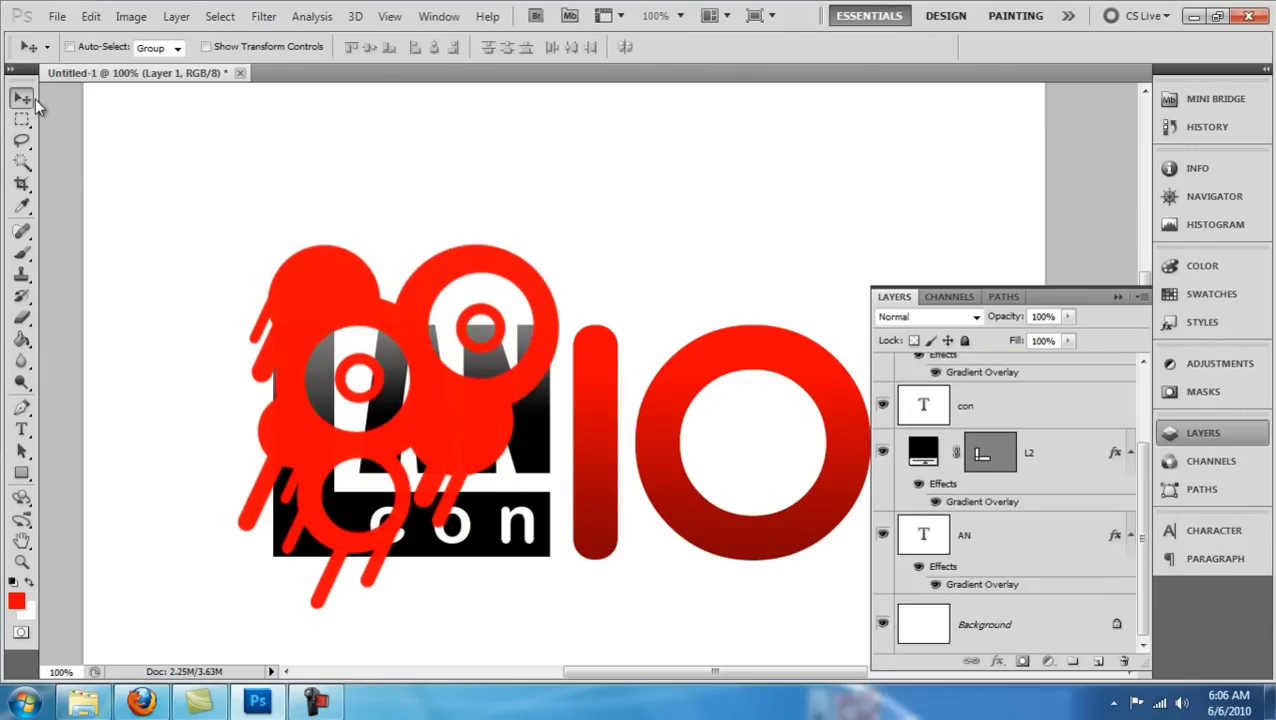
{"action": "key", "text": "ctrl+shift+bracketleft"}
{"action": "key", "text": "F7"}
{"action": "key", "text": "F7"}
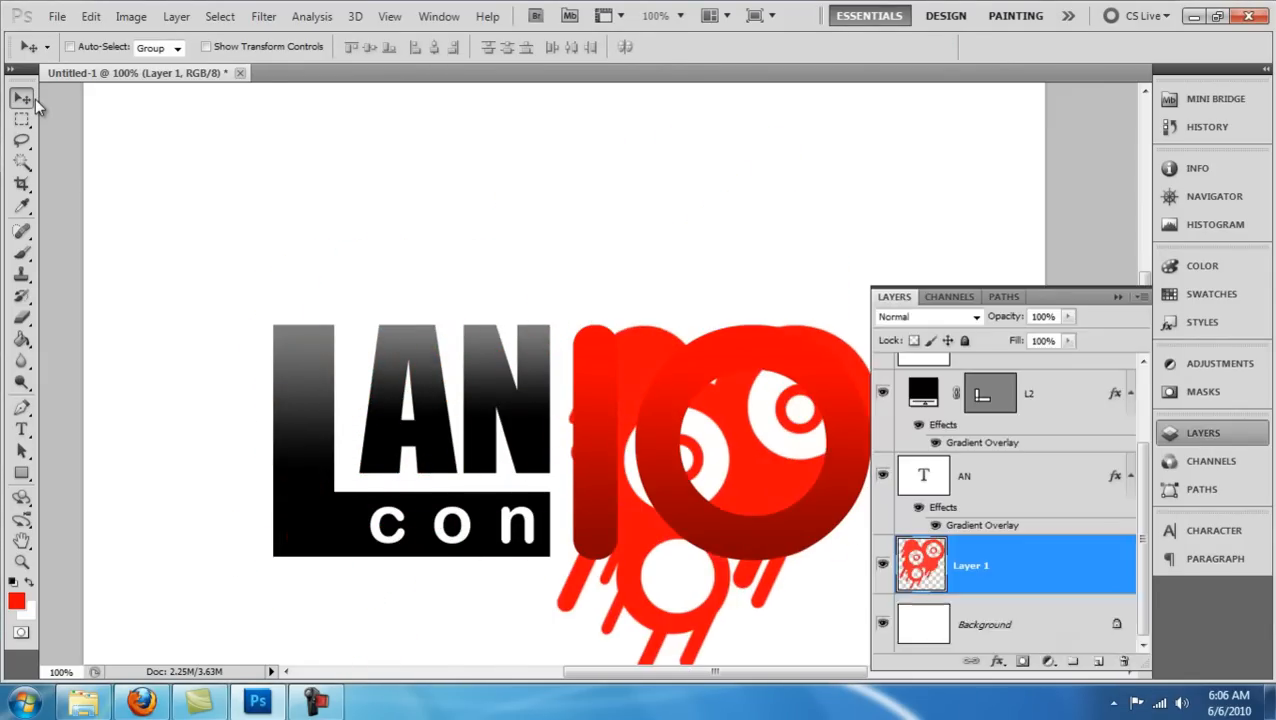
Delete the dripping circles layer and select the 10 text layer.
{"action": "key", "text": "Delete"}
{"action": "scroll", "coordinate": [1082, 566], "scroll_direction": "up", "scroll_amount": 3}
{"action": "left_click", "coordinate": [1030, 376]}
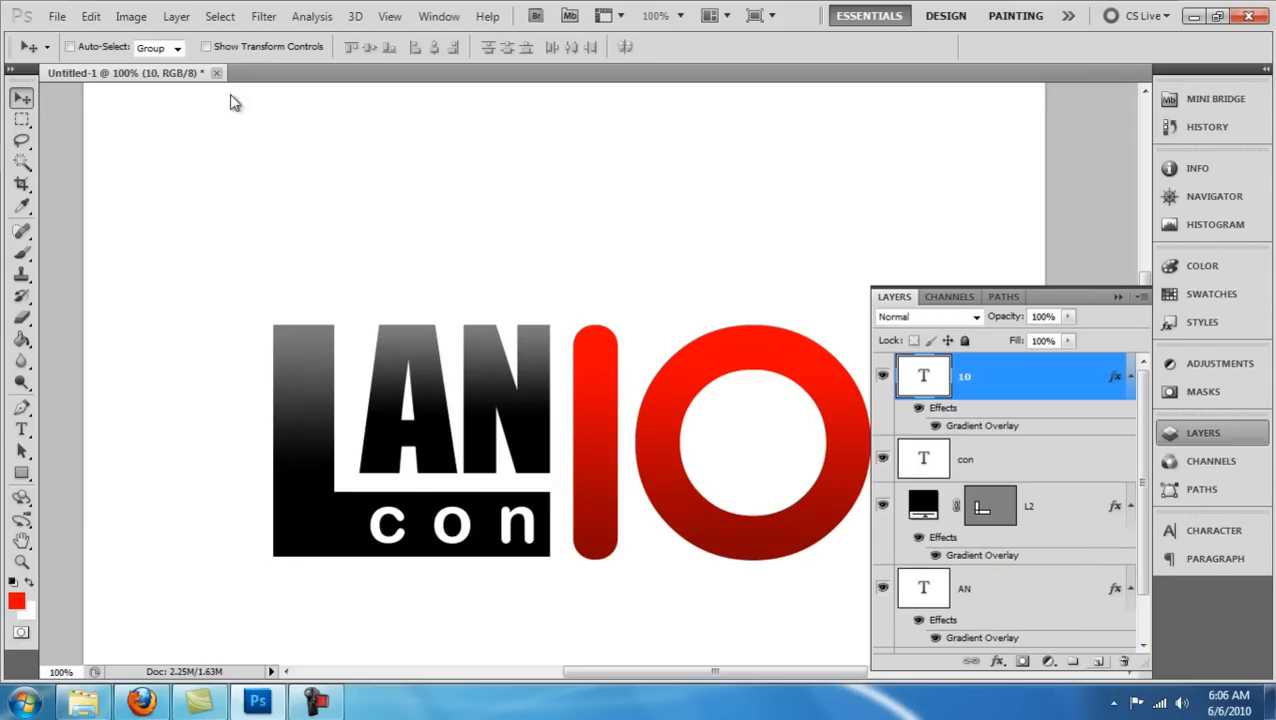
Create a new layer above the 10 text with default black and white colours, and load the Angryblue2 brushes.
{"action": "left_click", "coordinate": [1097, 661]}
{"action": "key", "text": "d"}
{"action": "left_click", "coordinate": [22, 253]}
{"action": "left_click", "coordinate": [96, 47]}
{"action": "left_click", "coordinate": [237, 79]}
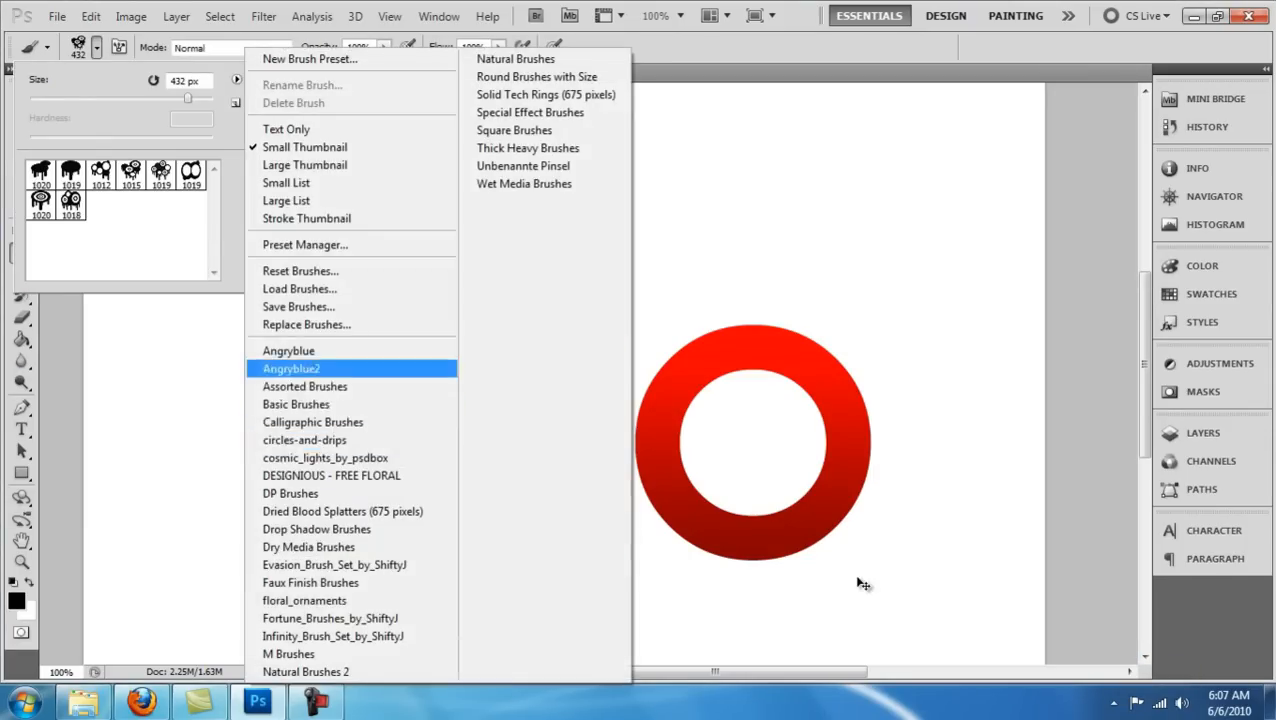
{"action": "left_click", "coordinate": [300, 368]}
{"action": "key", "text": "Return"}
Stamp the 768 px grunge brush in white across the middle of the LAN 10 lettering.
{"action": "left_click", "coordinate": [160, 236]}
{"action": "left_click", "coordinate": [190, 236]}
{"action": "left_click", "coordinate": [777, 464]}
{"action": "key", "text": "ctrl+z"}
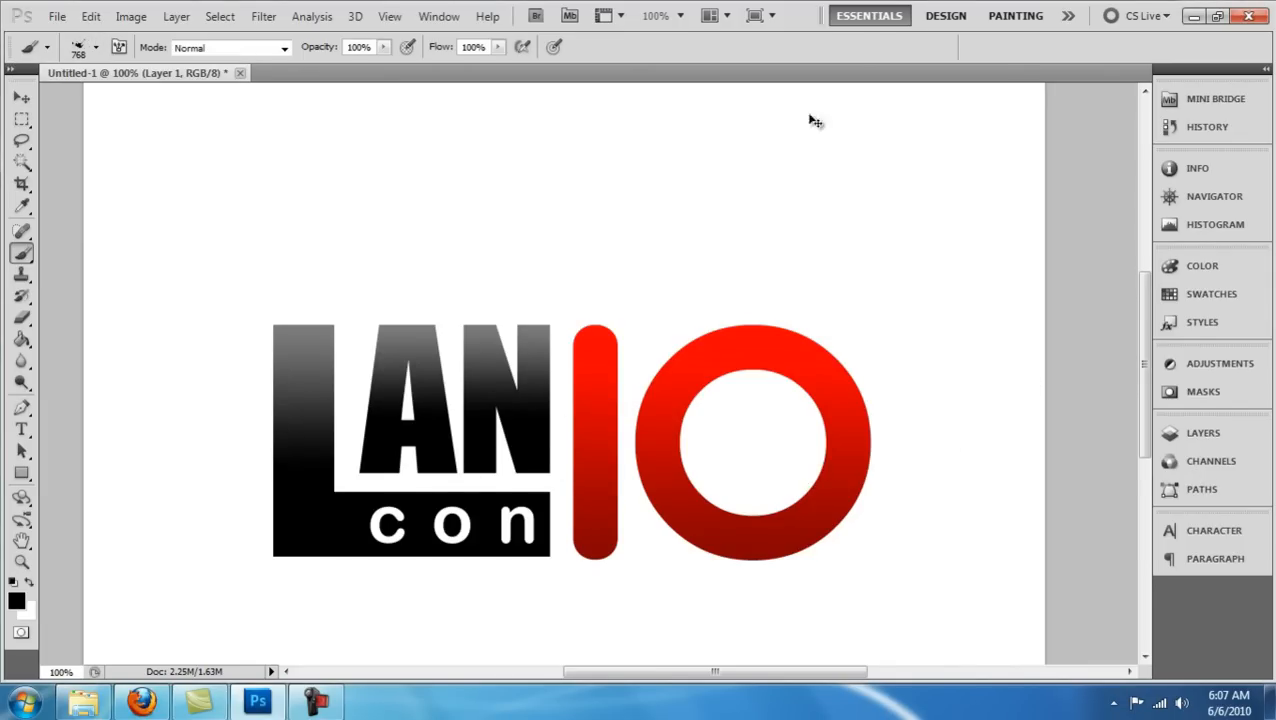
{"action": "key", "text": "x"}
{"action": "left_click", "coordinate": [767, 148]}
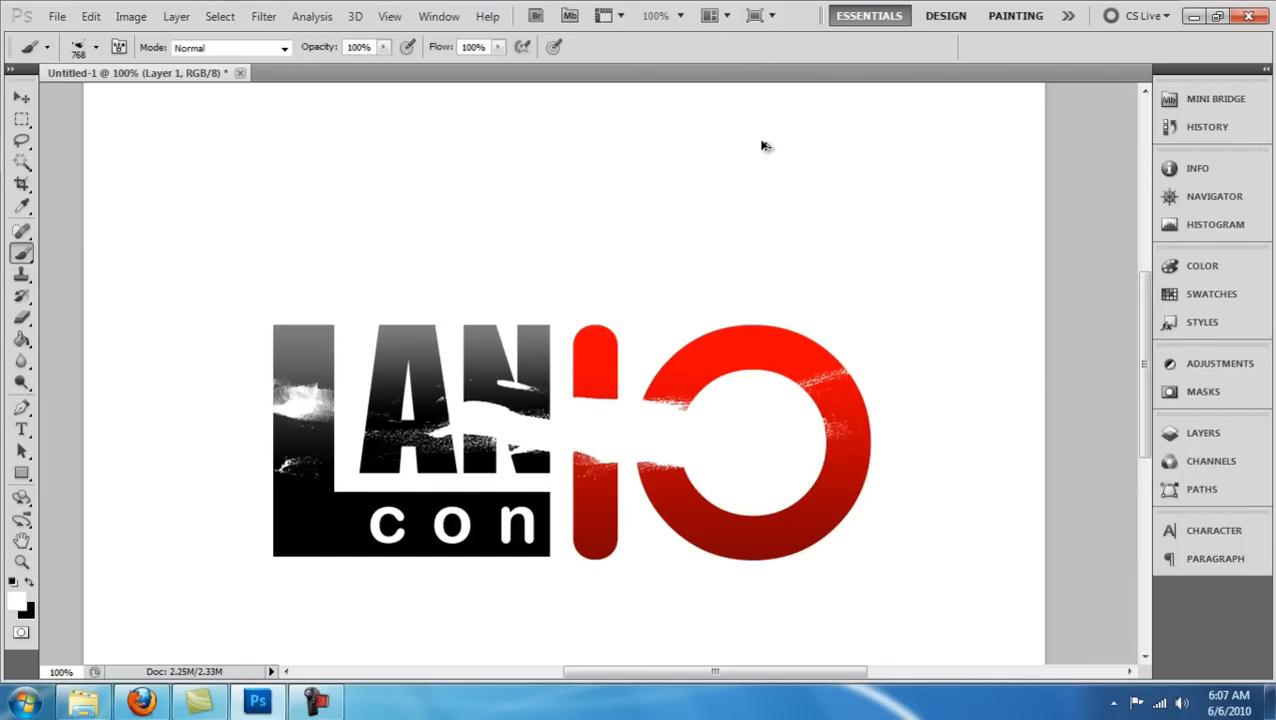
Try Layer 1 at 40% opacity, and restore its opacity to 100%.
{"action": "key", "text": "F7"}
{"action": "type", "text": "40"}
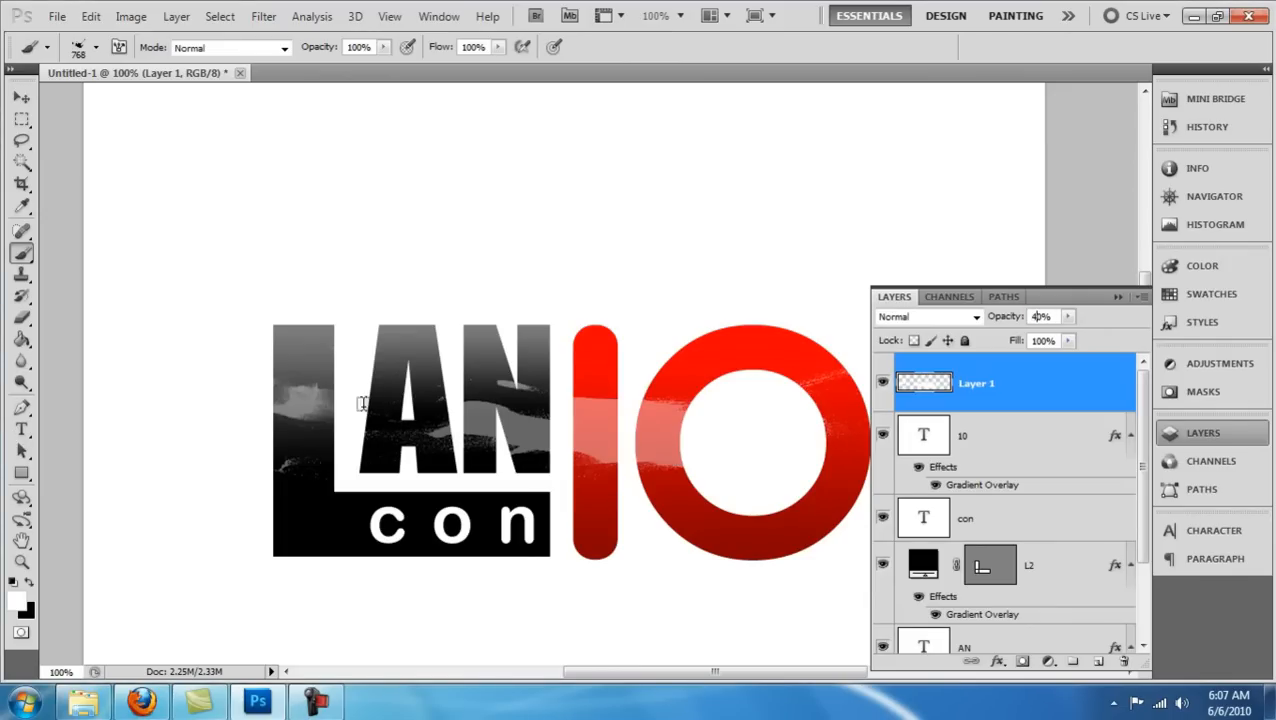
{"action": "key", "text": "alt+bracketleft"}
{"action": "left_click", "coordinate": [976, 383]}
{"action": "left_click", "coordinate": [1068, 316]}
{"action": "left_click_drag", "start_coordinate": [1064, 336], "coordinate": [1125, 336]}
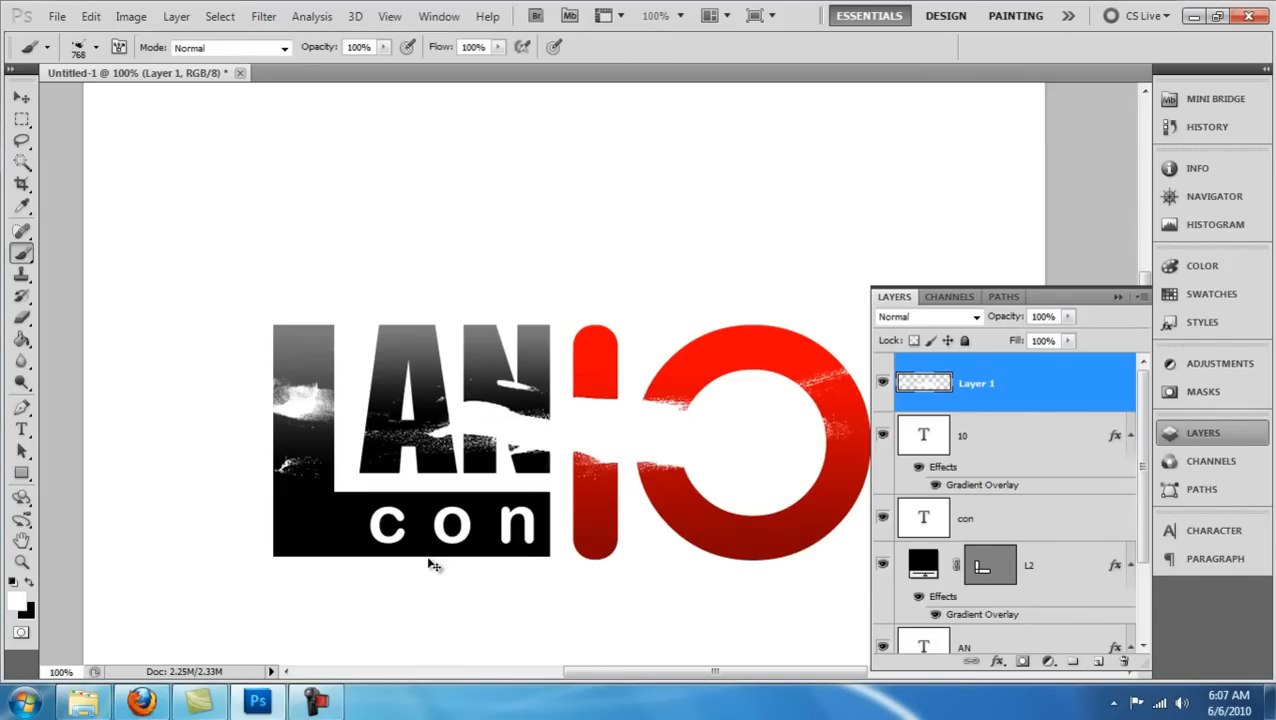
Add a pattern overlay in Overlay blend mode at 100% opacity to Layer 1 and lower its fill to 0%.
{"action": "left_click", "coordinate": [997, 661]}
{"action": "left_click", "coordinate": [1053, 626]}
{"action": "left_click", "coordinate": [430, 628]}
{"action": "double_click", "coordinate": [440, 545]}
{"action": "left_click", "coordinate": [428, 566]}
{"action": "left_click", "coordinate": [398, 310]}
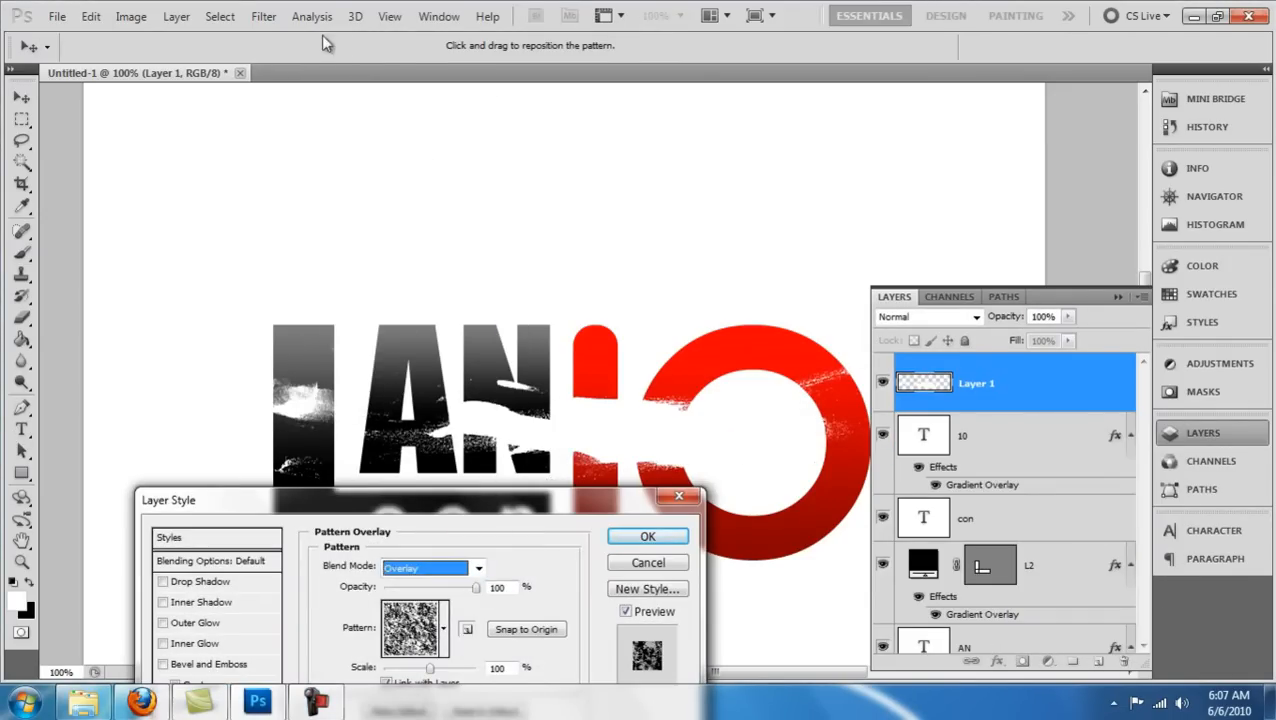
{"action": "left_click", "coordinate": [211, 560]}
{"action": "left_click_drag", "start_coordinate": [494, 633], "coordinate": [402, 633]}
{"action": "left_click_drag", "start_coordinate": [354, 500], "coordinate": [385, 254]}
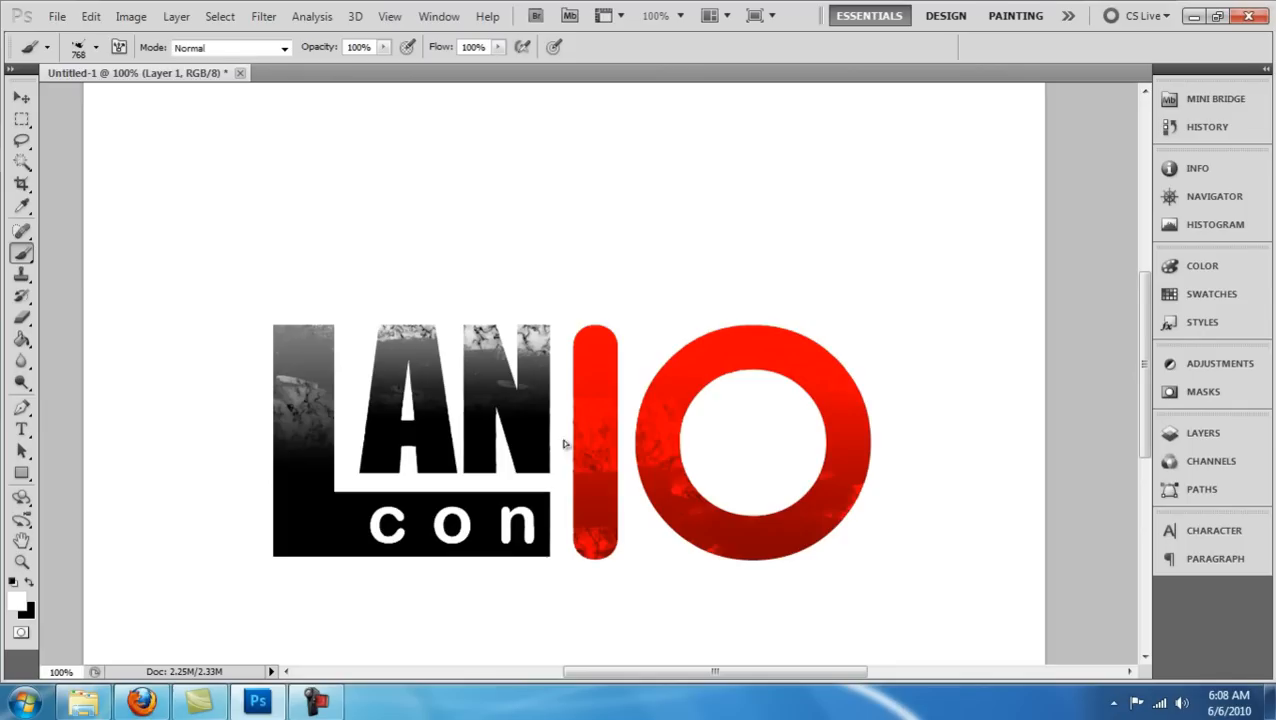
Stamp more textured patches over the lettering on Layer 1 with the 586 px grunge brush.
{"action": "left_click", "coordinate": [96, 47]}
{"action": "left_click", "coordinate": [1067, 423]}
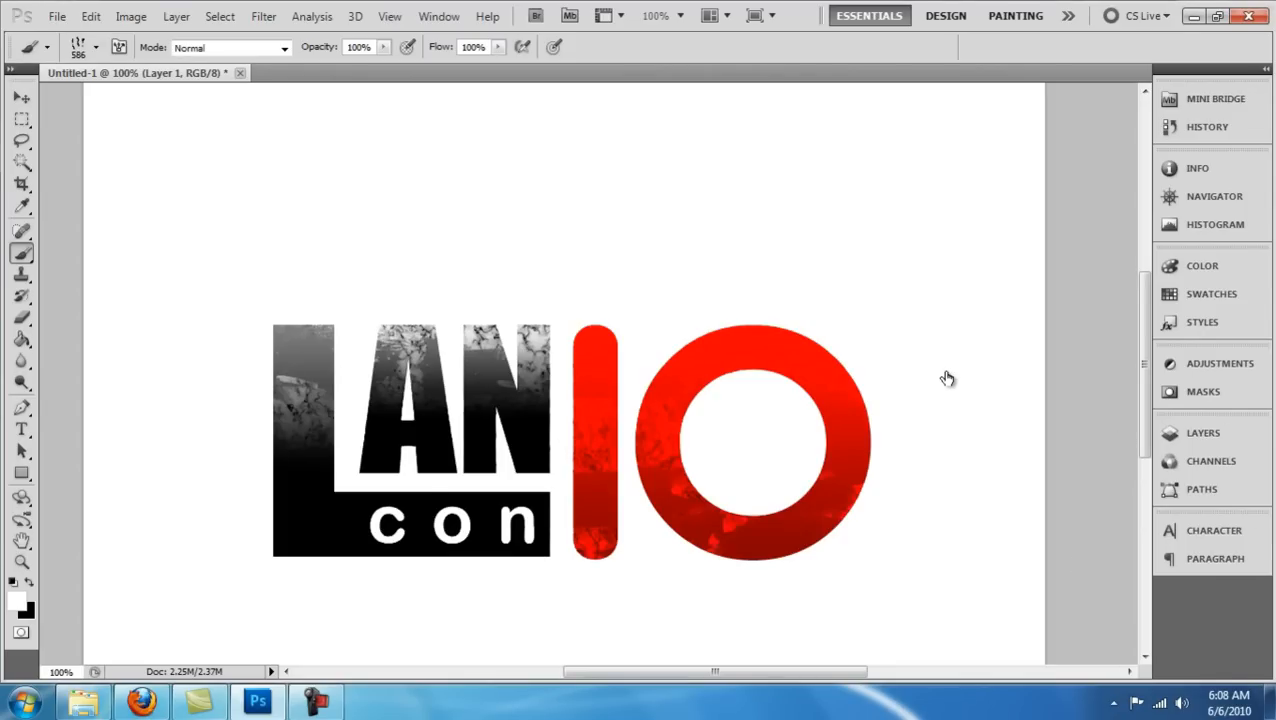
{"action": "left_click", "coordinate": [1203, 433]}
{"action": "left_click", "coordinate": [219, 16]}
{"action": "mouse_move", "coordinate": [263, 16]}
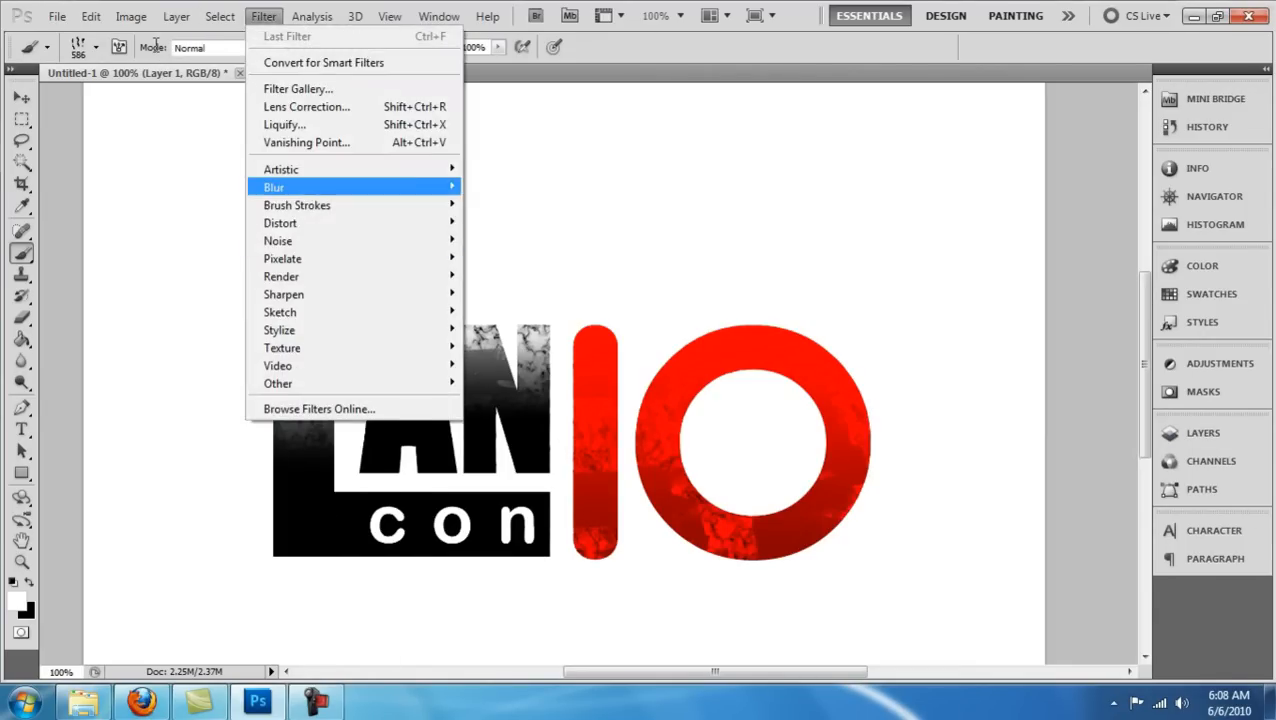
{"action": "mouse_move", "coordinate": [270, 186]}
{"action": "left_click", "coordinate": [505, 262]}
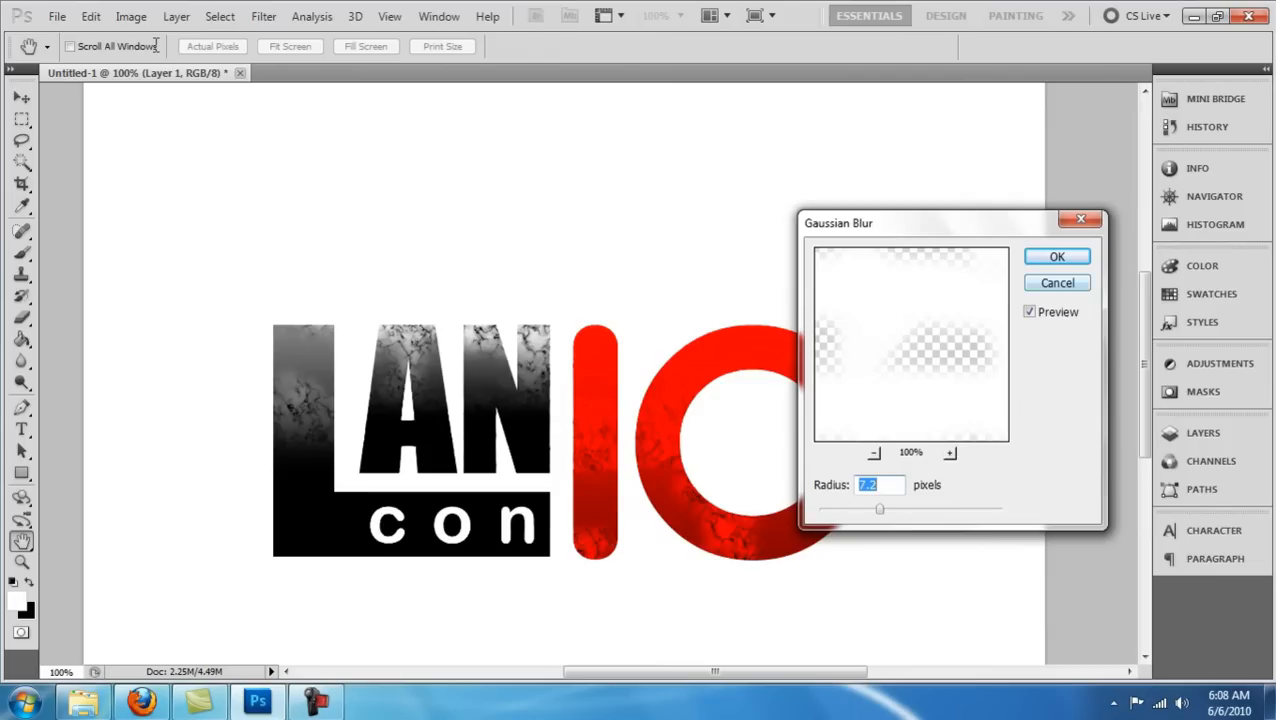
{"action": "key", "text": "Escape"}
Try several swatches for Layer 1's pattern overlay and apply a different rough, scratched pattern.
{"action": "key", "text": "m"}
{"action": "key", "text": "F7"}
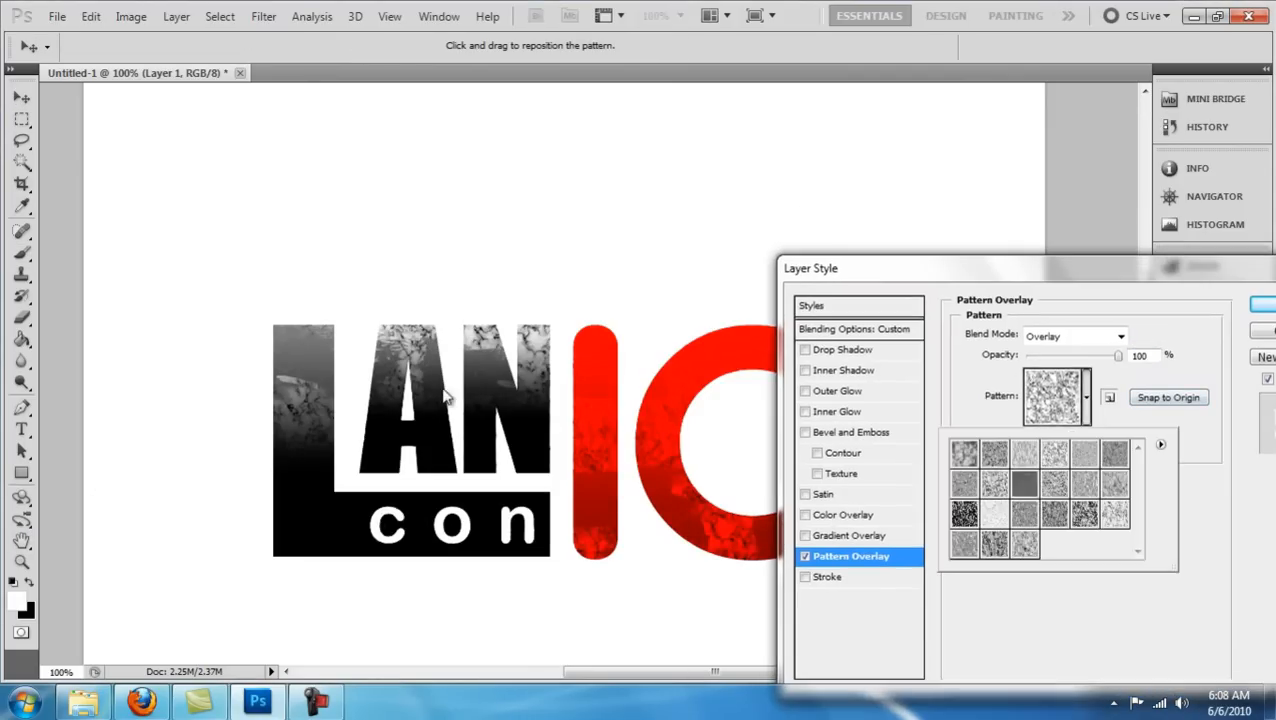
{"action": "key", "text": "Down"}
{"action": "key", "text": "Right"}
{"action": "key", "text": "Right"}
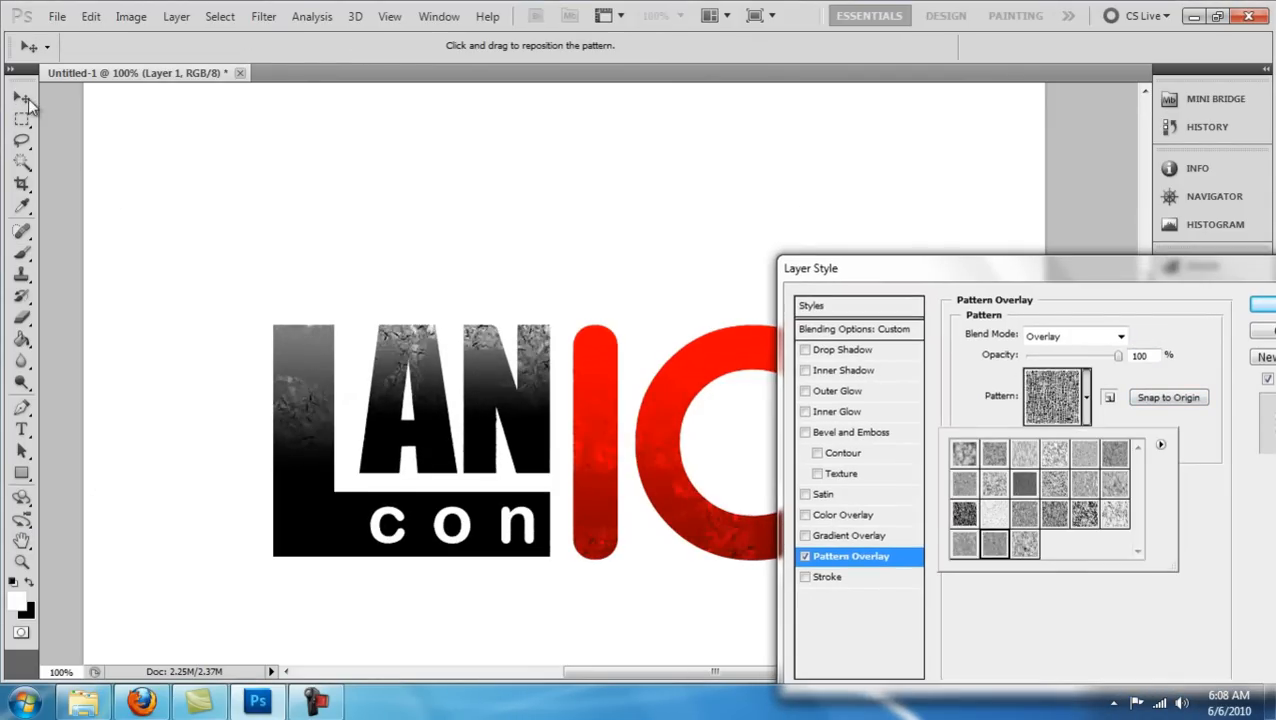
{"action": "key", "text": "Up"}
{"action": "key", "text": "Right"}
{"action": "key", "text": "Right"}
{"action": "key", "text": "Right"}
{"action": "key", "text": "Up"}
{"action": "key", "text": "Return"}
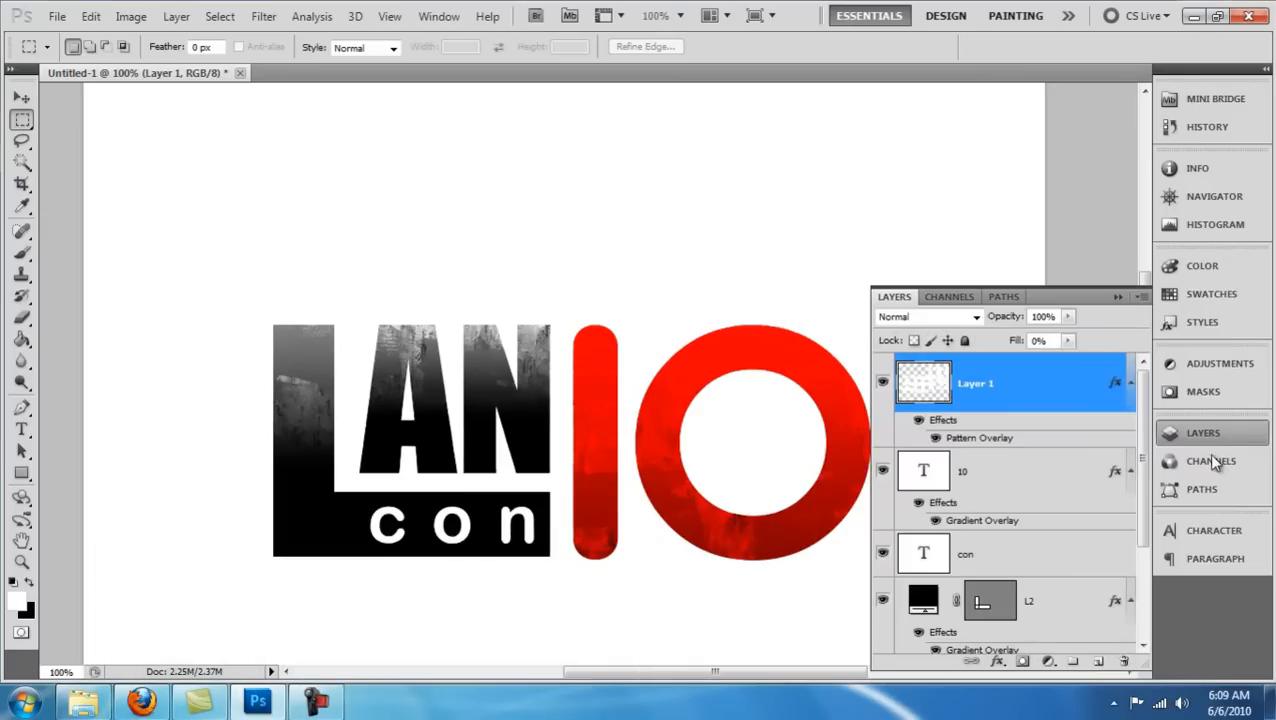
Create a new layer above Layer 1 and load the Unbenannte Pinsel brushes with black as the paint colour.
{"action": "key", "text": "ctrl+shift+alt+n"}
{"action": "key", "text": "b"}
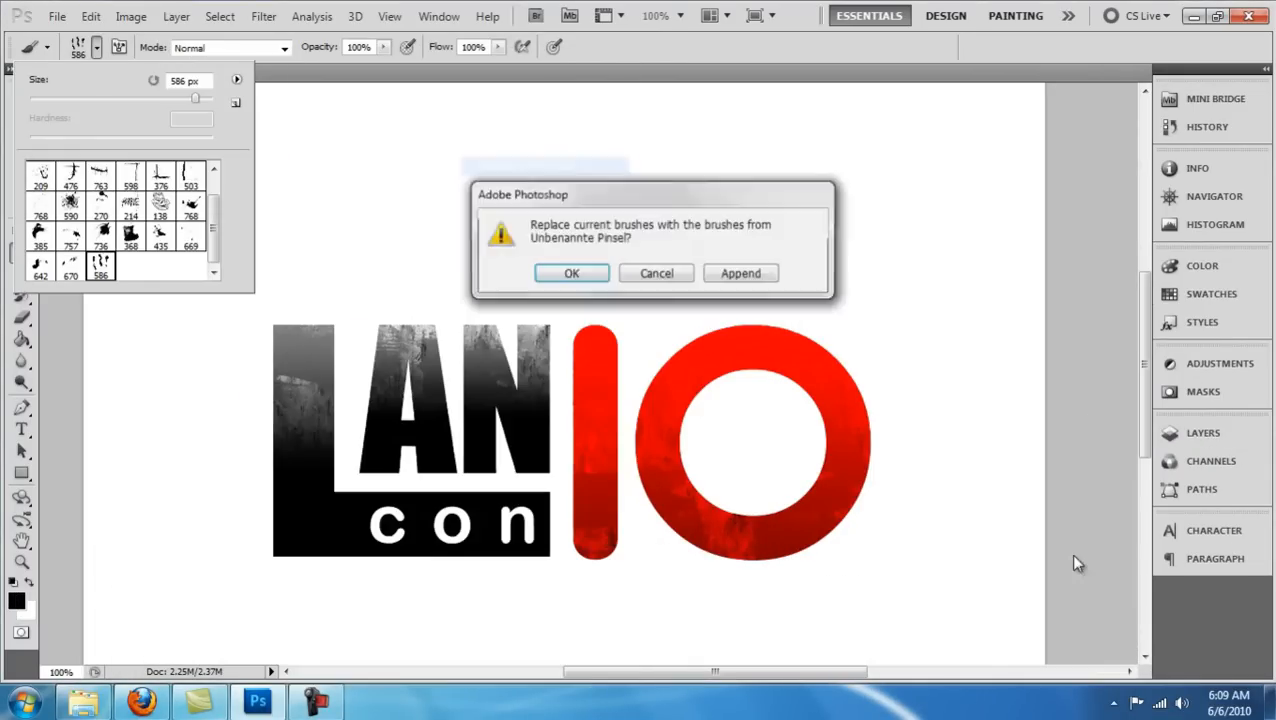
{"action": "key", "text": "Return"}
{"action": "left_click", "coordinate": [1076, 560]}
{"action": "key", "text": "ctrl+z"}
{"action": "key", "text": "Return"}
Stamp a 666 px black ink splatter on Layer 2 over the N and the 1, undoing misplaced stamps.
{"action": "left_click", "coordinate": [601, 344]}
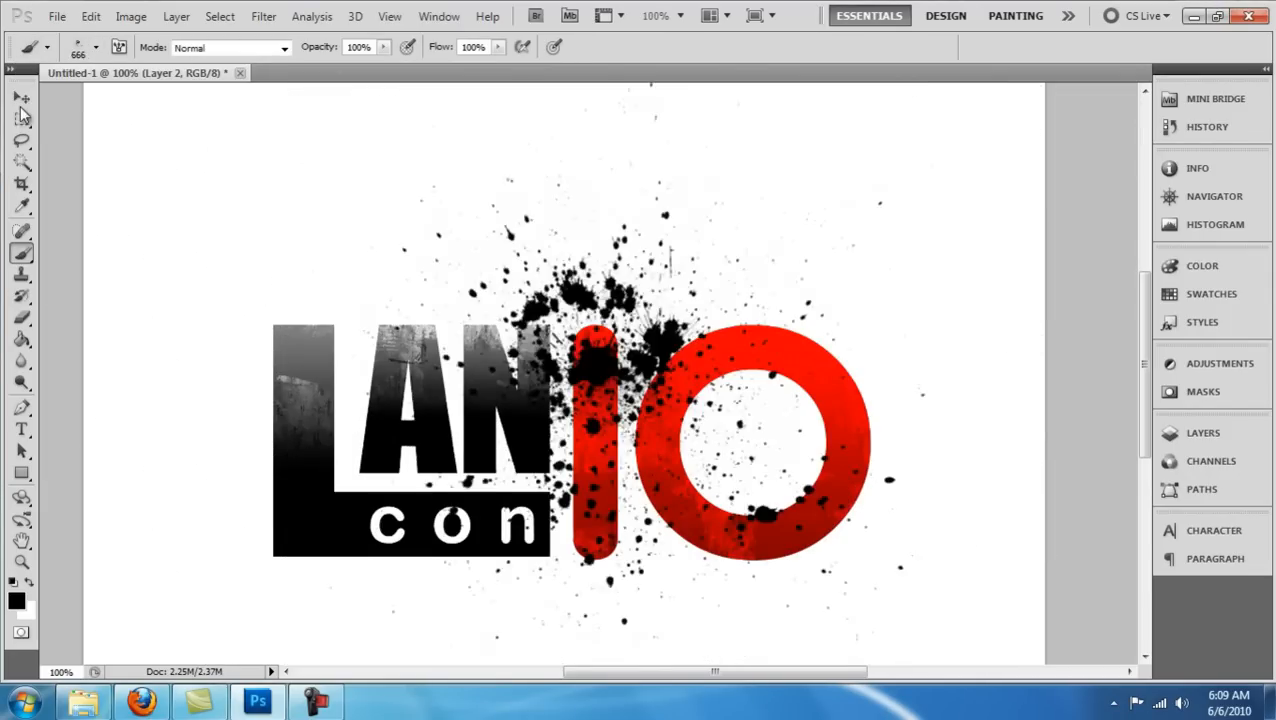
{"action": "key", "text": "ctrl+z"}
{"action": "key", "text": "F7"}
{"action": "left_click", "coordinate": [555, 375]}
Hide the textured Layer 1 to compare the logo without it, and show it again.
{"action": "left_click", "coordinate": [1203, 433]}
{"action": "right_click", "coordinate": [1034, 442]}
{"action": "left_click", "coordinate": [1085, 328]}
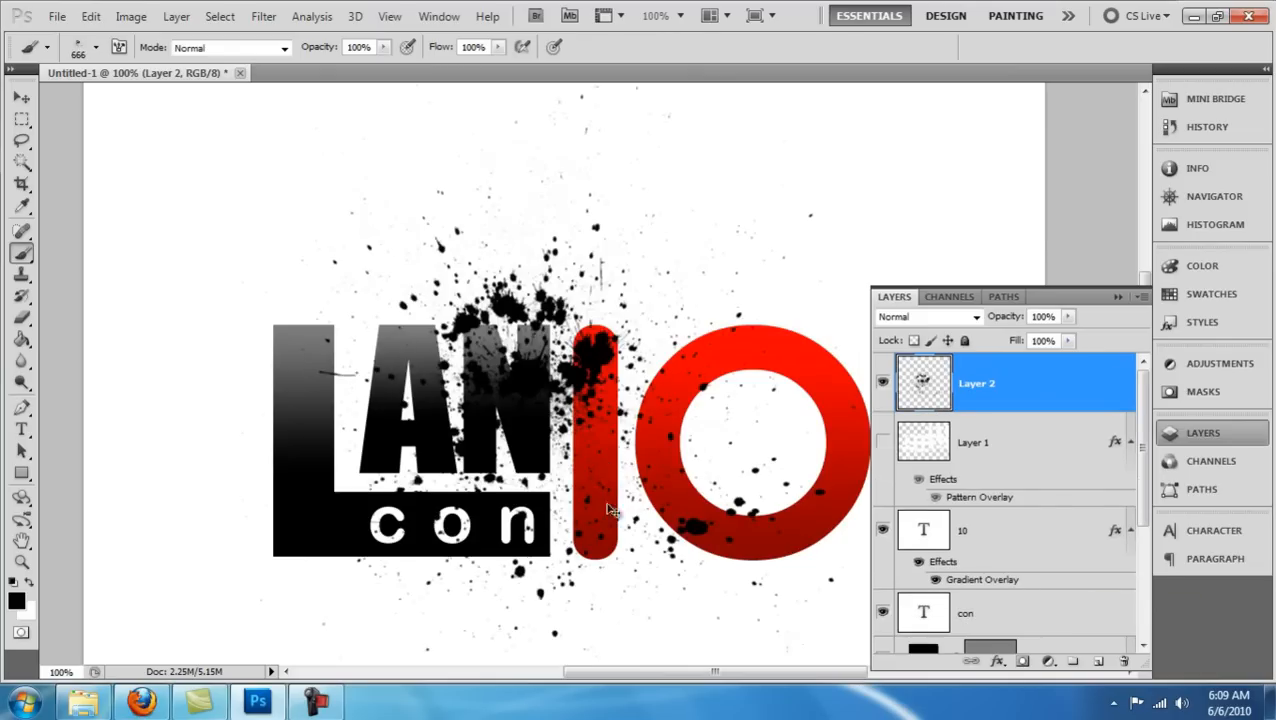
{"action": "left_click", "coordinate": [882, 441]}
Move the splatter layer behind the lettering and shift the splatter slightly downward.
{"action": "left_click_drag", "start_coordinate": [1020, 383], "coordinate": [1020, 590]}
{"action": "key", "text": "v"}
{"action": "left_click_drag", "start_coordinate": [596, 501], "coordinate": [602, 525]}
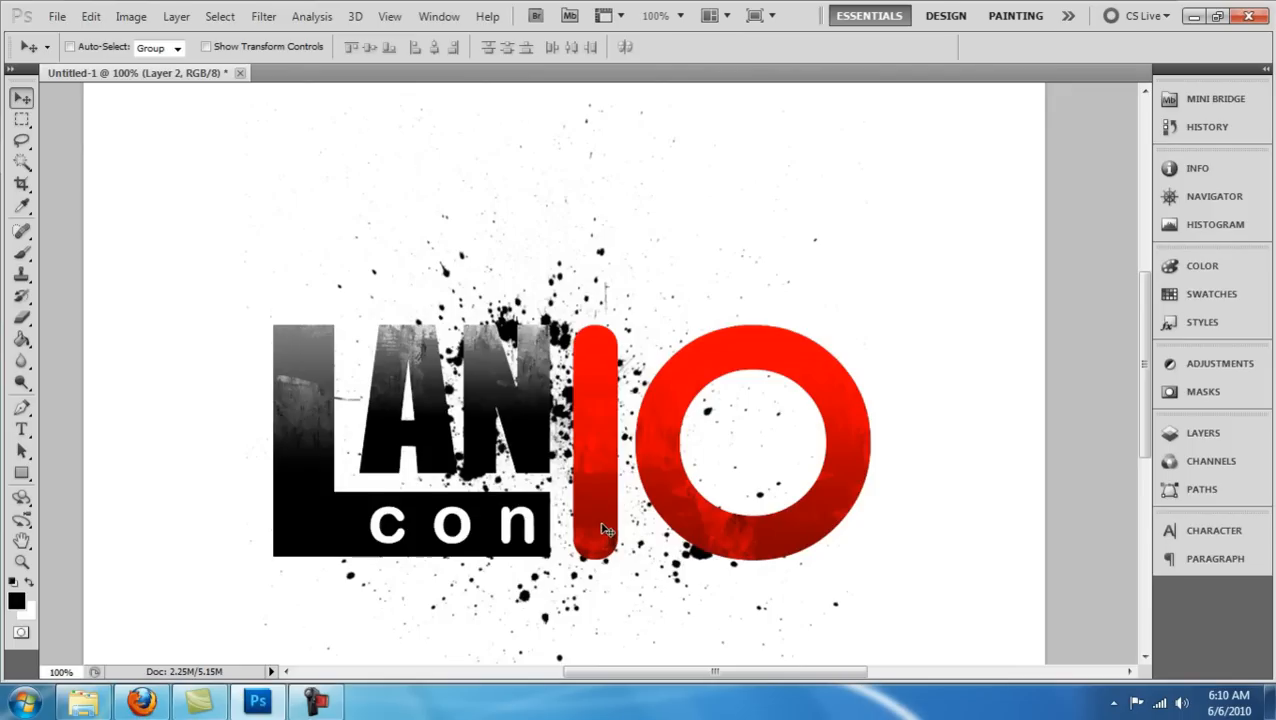
Add a black inner glow in Normal blend mode to the red 10 text layer.
{"action": "key", "text": "F7"}
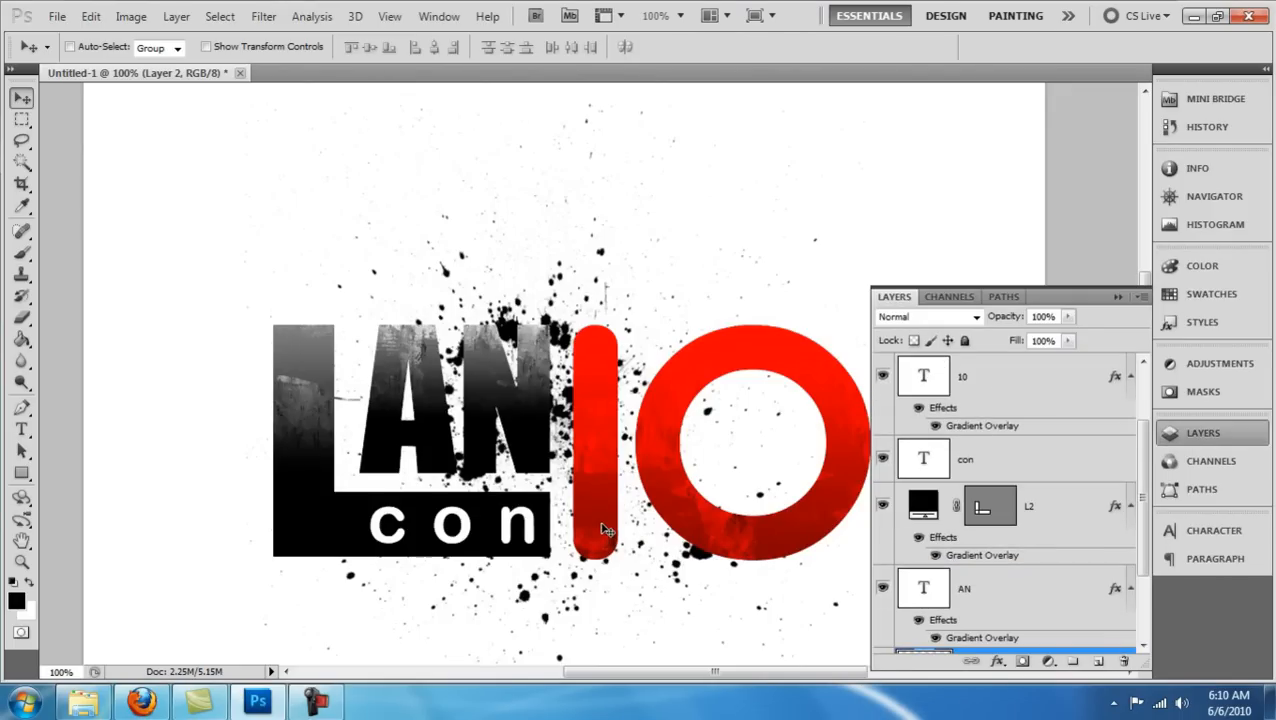
{"action": "left_click", "coordinate": [601, 523], "text": "ctrl"}
{"action": "left_click", "coordinate": [997, 661]}
{"action": "left_click", "coordinate": [1040, 521]}
{"action": "left_click", "coordinate": [333, 497]}
{"action": "left_click", "coordinate": [753, 488]}
{"action": "left_click", "coordinate": [1183, 239]}
{"action": "left_click", "coordinate": [405, 437]}
{"action": "left_click", "coordinate": [378, 8]}
{"action": "left_click_drag", "start_coordinate": [362, 607], "coordinate": [367, 607]}
{"action": "mouse_move", "coordinate": [380, 368]}
{"action": "left_mouse_down"}
{"action": "mouse_move", "coordinate": [849, 658]}
{"action": "mouse_move", "coordinate": [493, 487]}
{"action": "left_mouse_up"}
{"action": "left_click", "coordinate": [735, 524]}
Add a black inner glow in Normal blend mode to the L2 shape layer and paste its layer style onto the AN text.
{"action": "scroll", "coordinate": [1008, 500], "scroll_direction": "down", "scroll_amount": 3}
{"action": "left_click", "coordinate": [1060, 428]}
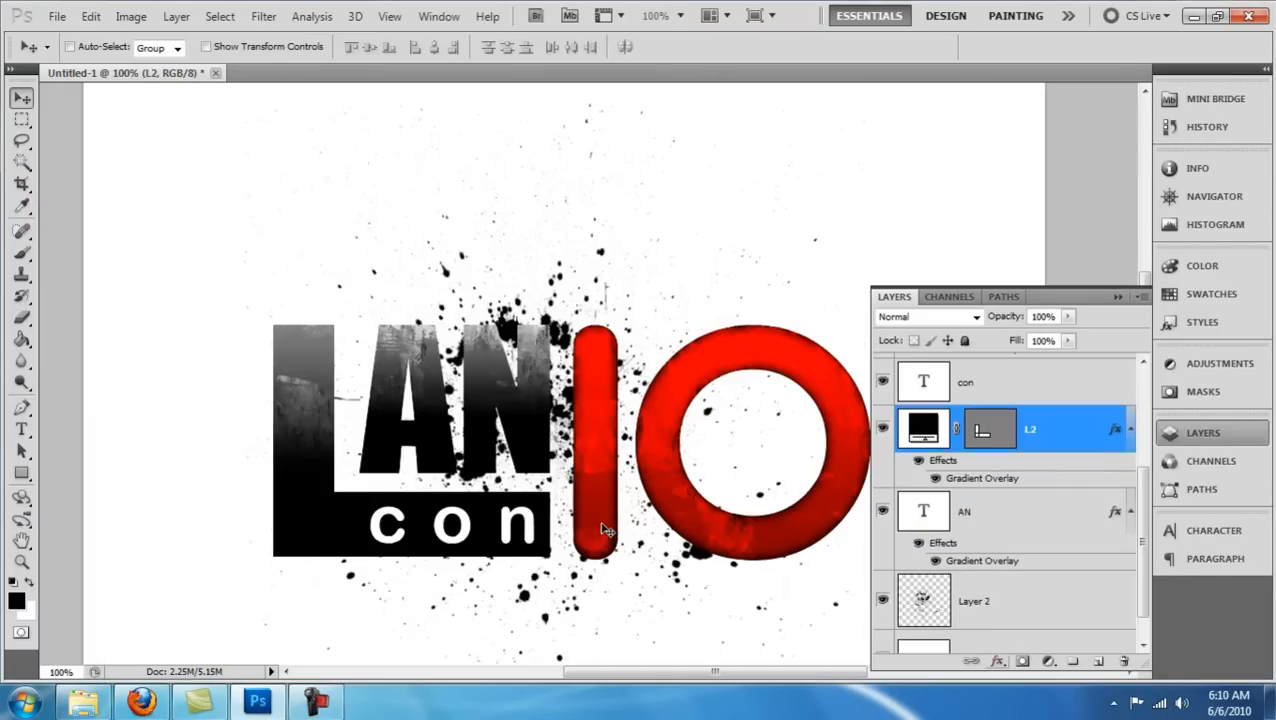
{"action": "left_click", "coordinate": [997, 661]}
{"action": "left_click", "coordinate": [1054, 480]}
{"action": "left_click_drag", "start_coordinate": [493, 487], "coordinate": [810, 294]}
{"action": "left_click", "coordinate": [564, 395]}
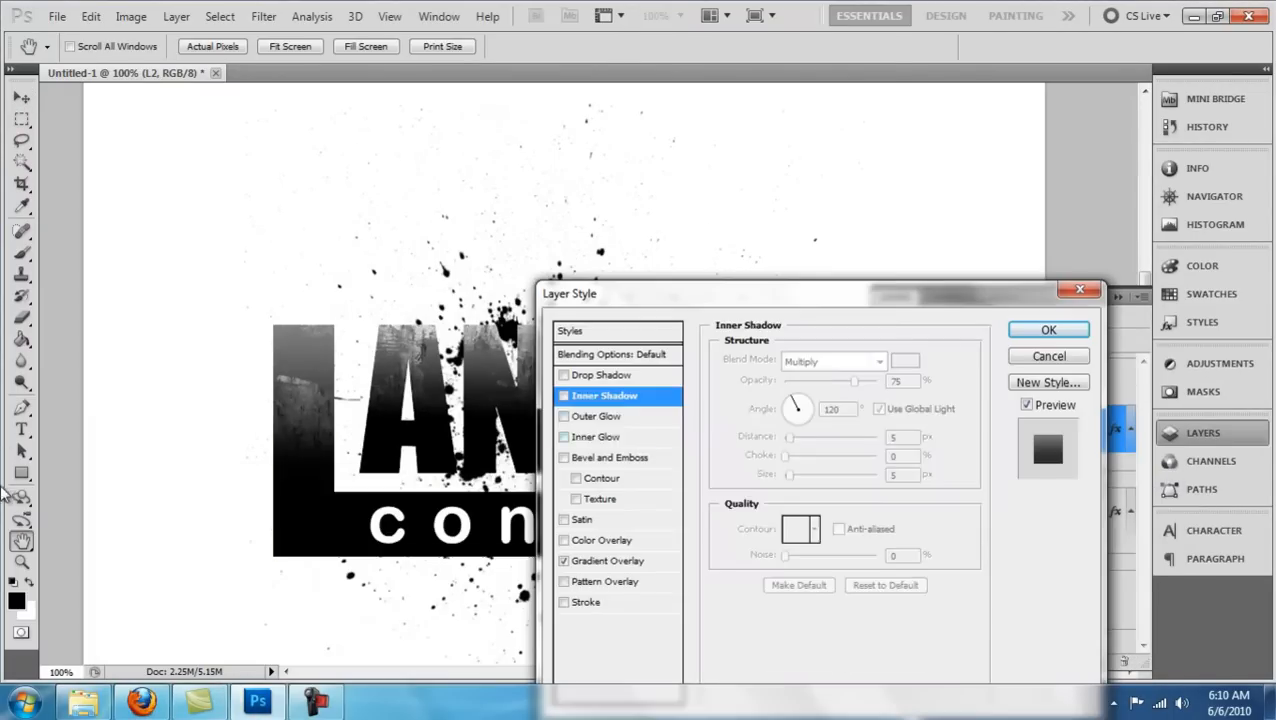
{"action": "left_click", "coordinate": [598, 437]}
{"action": "left_click", "coordinate": [834, 361]}
{"action": "left_click", "coordinate": [807, 8]}
{"action": "left_click", "coordinate": [764, 423]}
{"action": "left_click", "coordinate": [753, 488]}
{"action": "left_click", "coordinate": [1183, 239]}
{"action": "left_click_drag", "start_coordinate": [787, 530], "coordinate": [797, 530]}
{"action": "left_click_drag", "start_coordinate": [760, 293], "coordinate": [414, 557]}
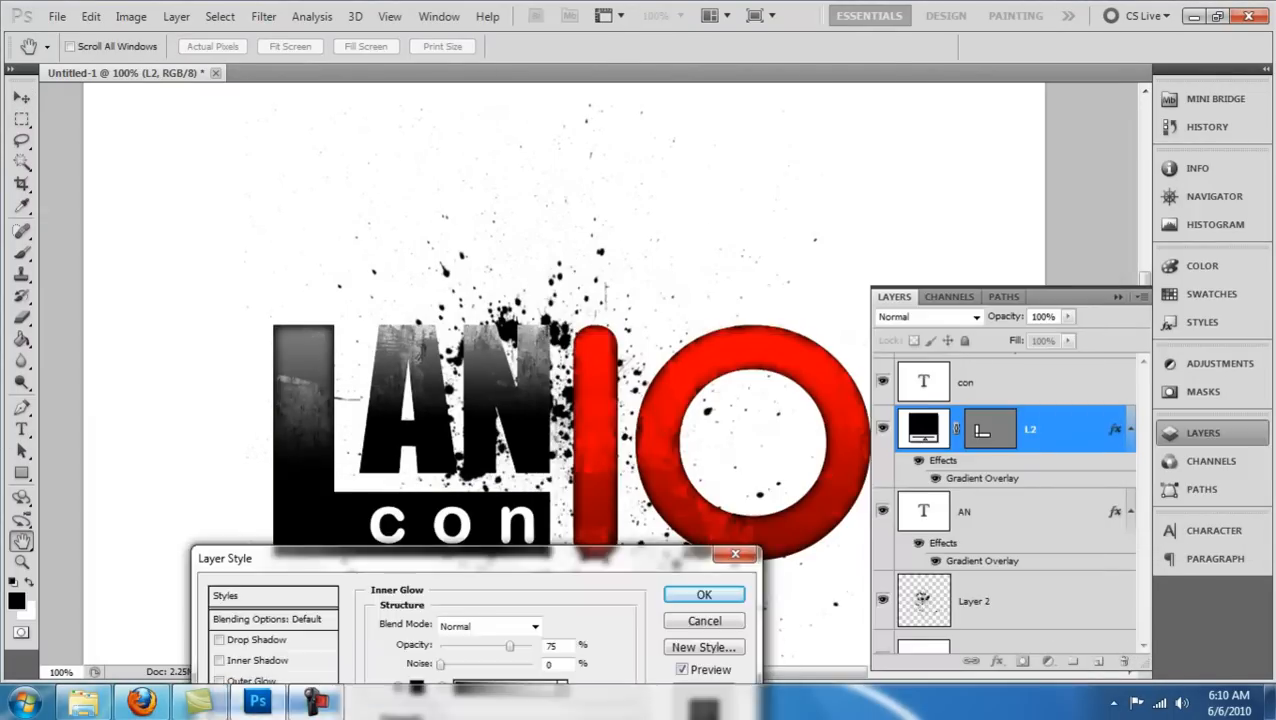
{"action": "left_click", "coordinate": [703, 594]}
{"action": "right_click", "coordinate": [1011, 530]}
{"action": "left_click", "coordinate": [1075, 649]}
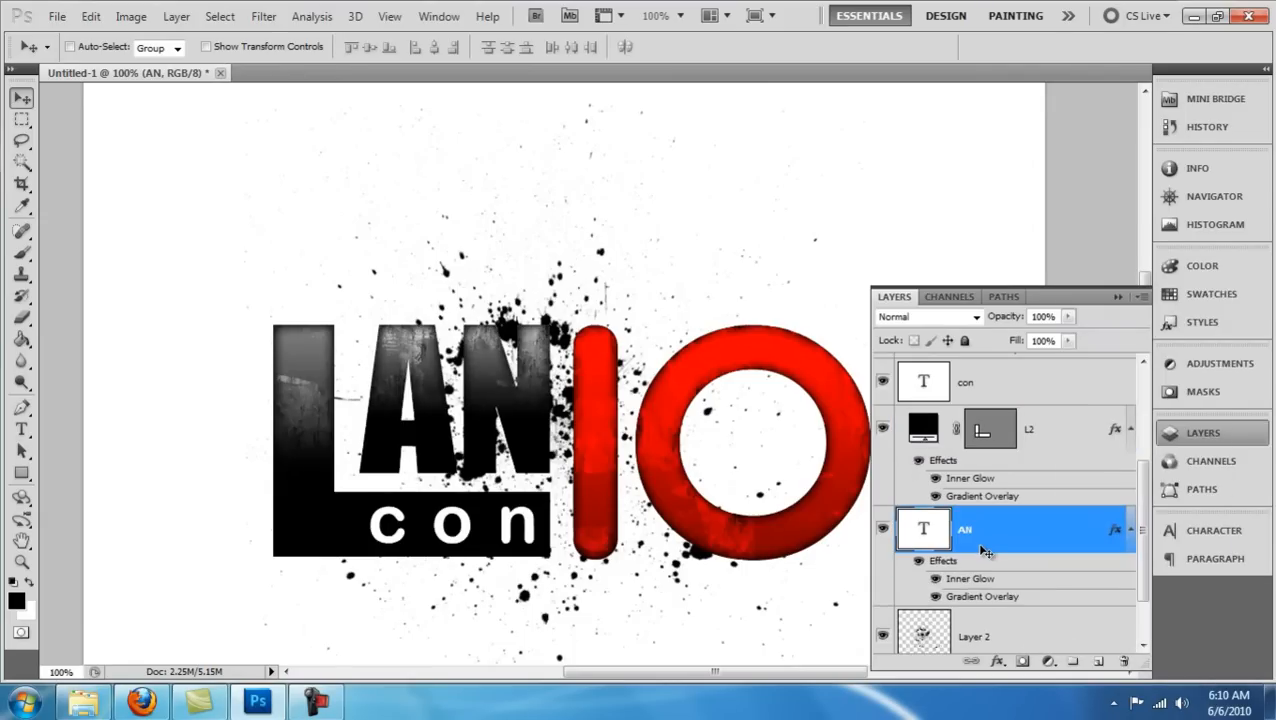
Lighten the L2 shape's gradient overlay to a softer dark grey and paste the updated layer style onto the AN text.
{"action": "double_click", "coordinate": [982, 496]}
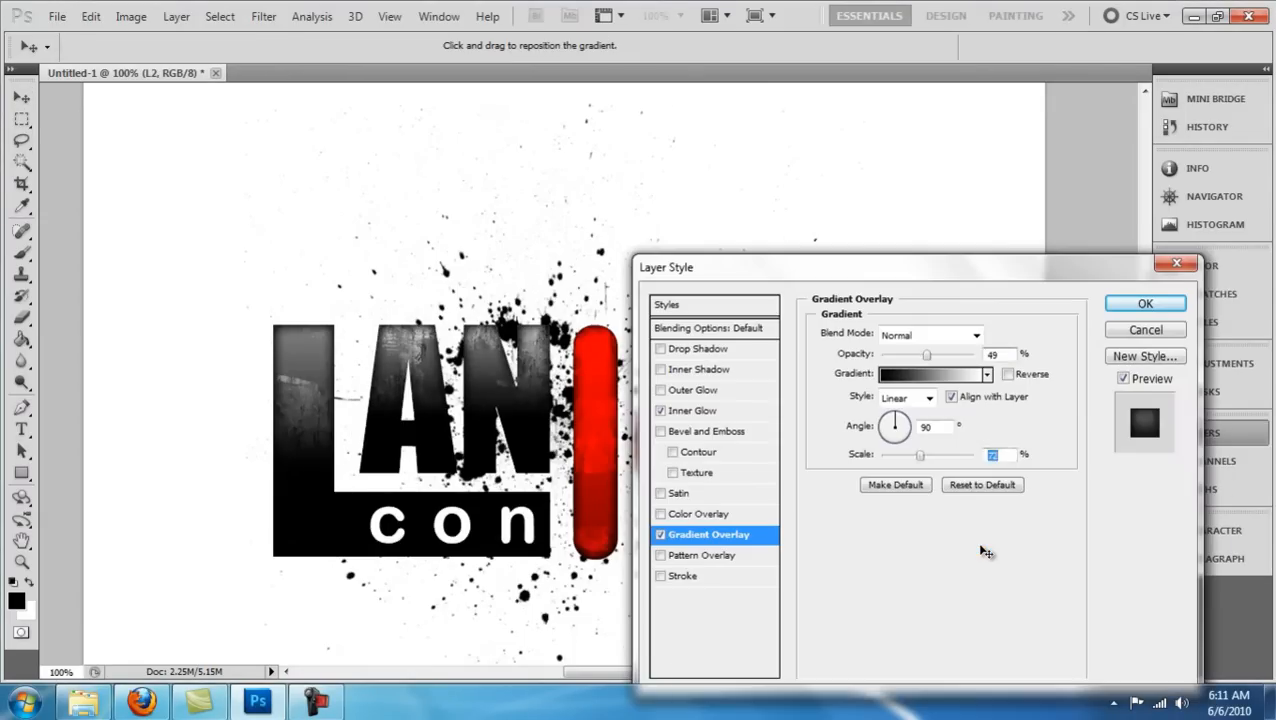
{"action": "key", "text": "Return"}
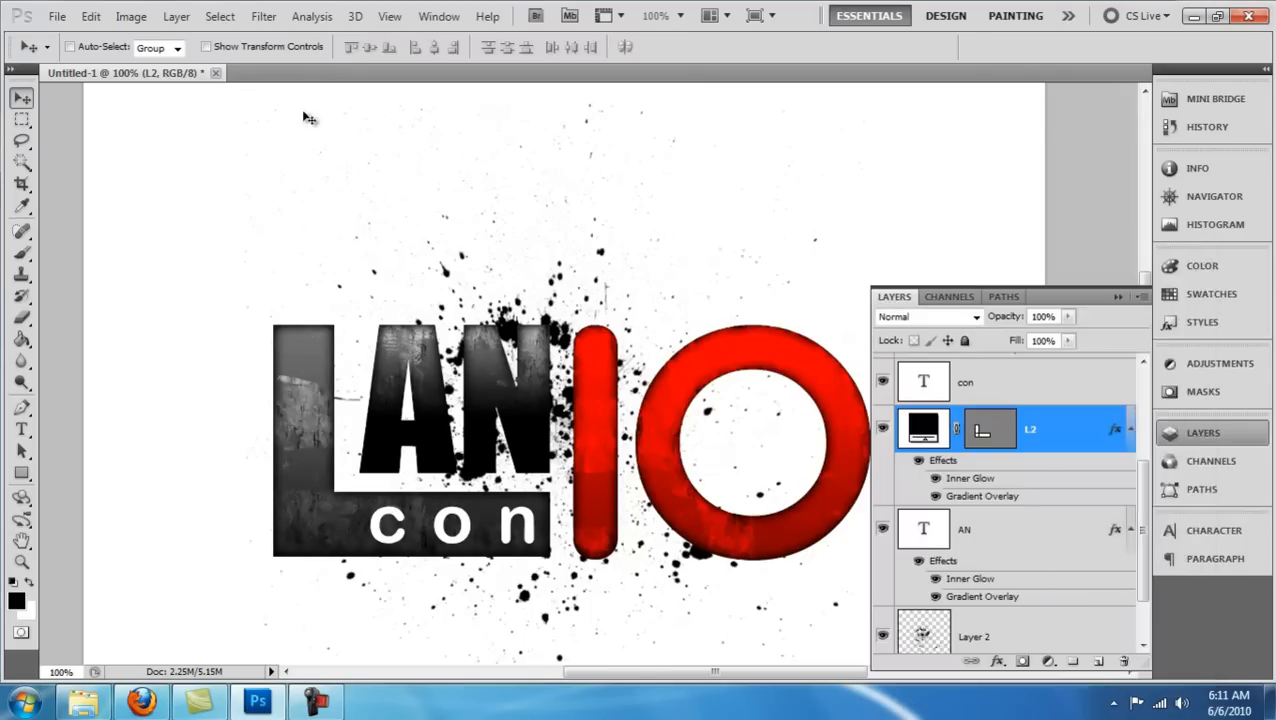
{"action": "key", "text": "ctrl+z"}
{"action": "scroll", "coordinate": [1010, 500], "scroll_direction": "down", "scroll_amount": 3}
{"action": "right_click", "coordinate": [1000, 456]}
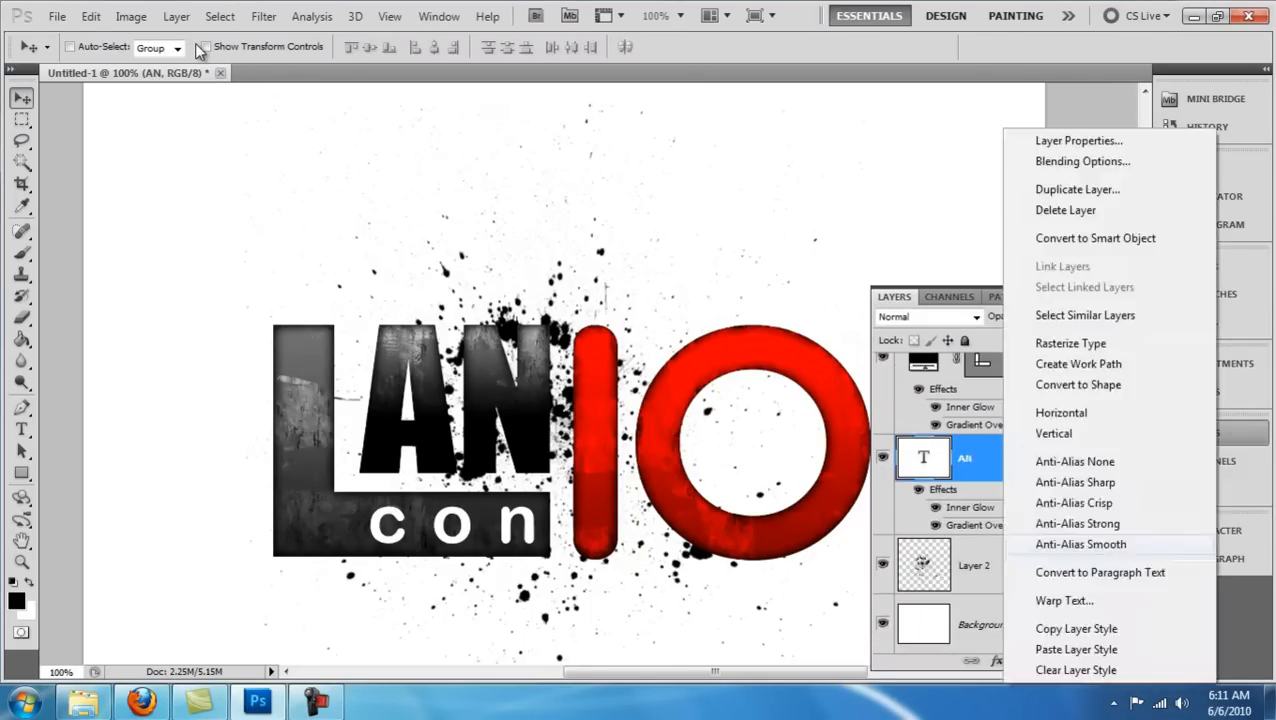
{"action": "left_click", "coordinate": [1075, 649]}
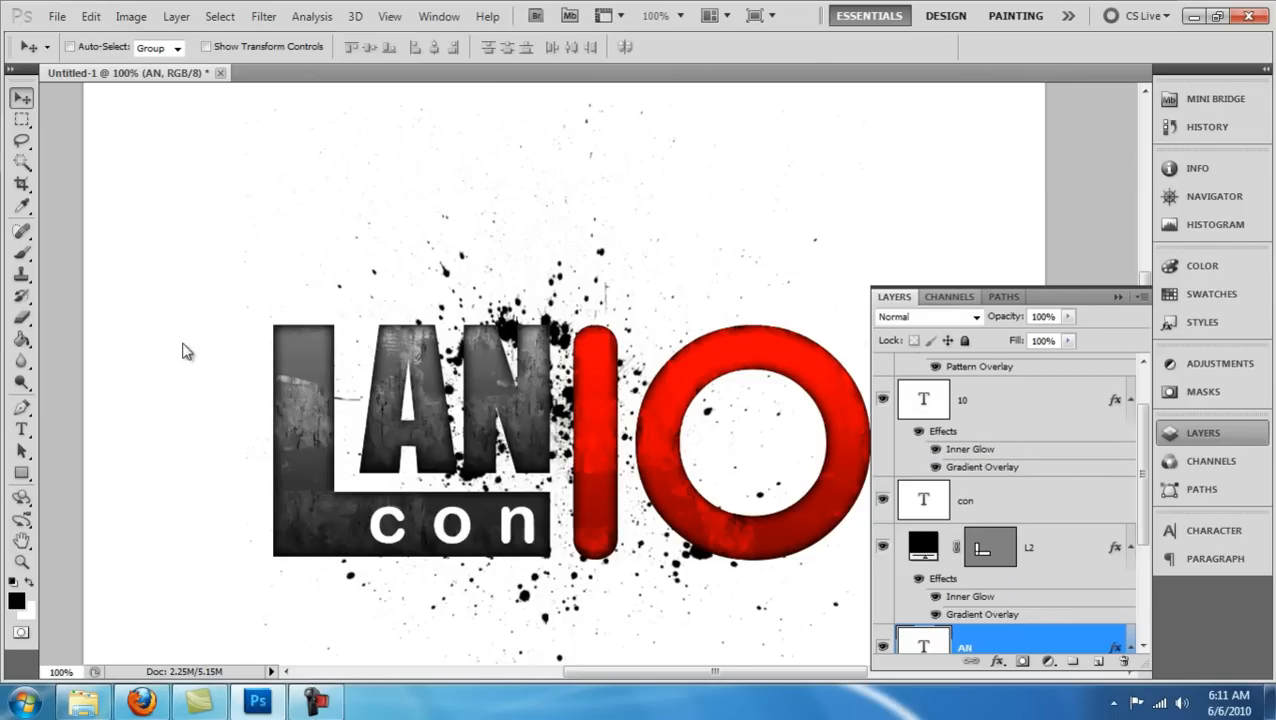
Give the 10 text an outer glow in red sampled from the numeral, Normal blend mode, 75% opacity and 15 px size.
{"action": "scroll", "coordinate": [1010, 500], "scroll_direction": "down", "scroll_amount": 1}
{"action": "scroll", "coordinate": [1010, 500], "scroll_direction": "up", "scroll_amount": 2}
{"action": "left_click", "coordinate": [1040, 568]}
{"action": "left_click", "coordinate": [1040, 470]}
{"action": "left_click", "coordinate": [997, 661]}
{"action": "left_click", "coordinate": [1030, 498]}
{"action": "left_click_drag", "start_coordinate": [900, 266], "coordinate": [1136, 403]}
{"action": "left_click", "coordinate": [1170, 470]}
{"action": "left_click", "coordinate": [1140, 9]}
{"action": "left_click", "coordinate": [1095, 533]}
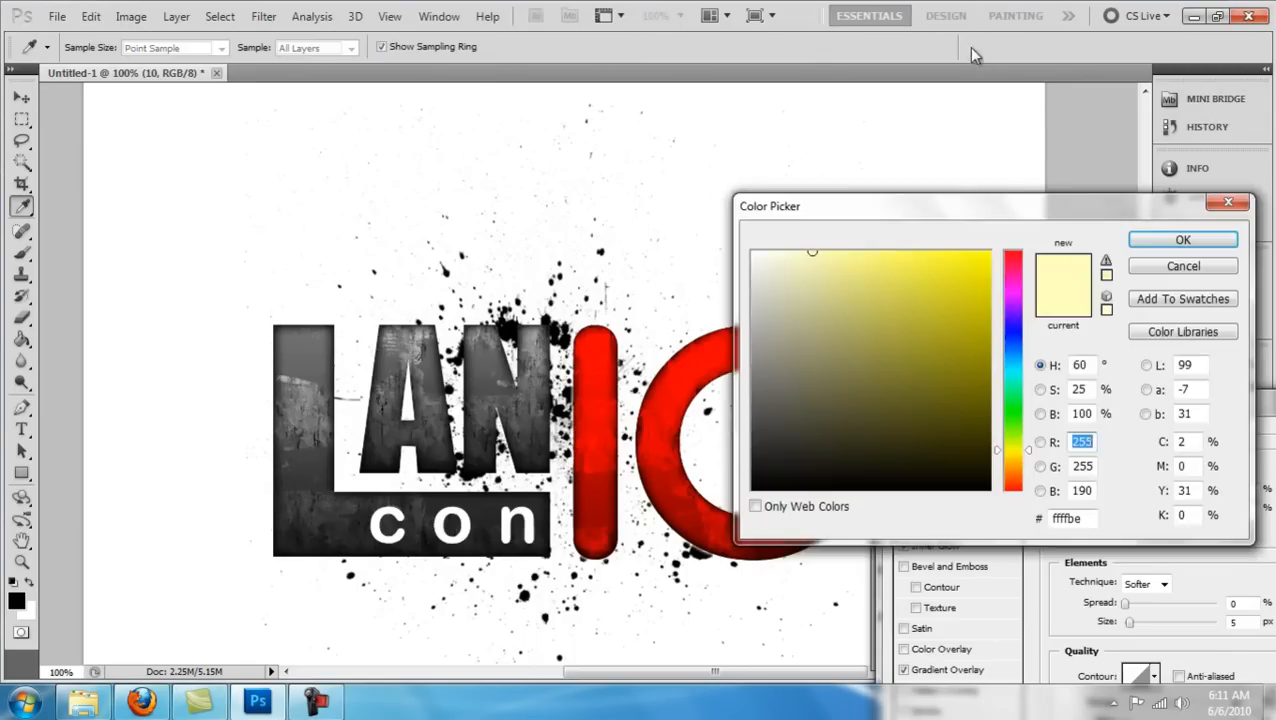
{"action": "left_click", "coordinate": [597, 500]}
{"action": "left_click", "coordinate": [1182, 239]}
{"action": "left_click_drag", "start_coordinate": [1060, 397], "coordinate": [283, 89]}
{"action": "left_click_drag", "start_coordinate": [356, 313], "coordinate": [360, 313]}
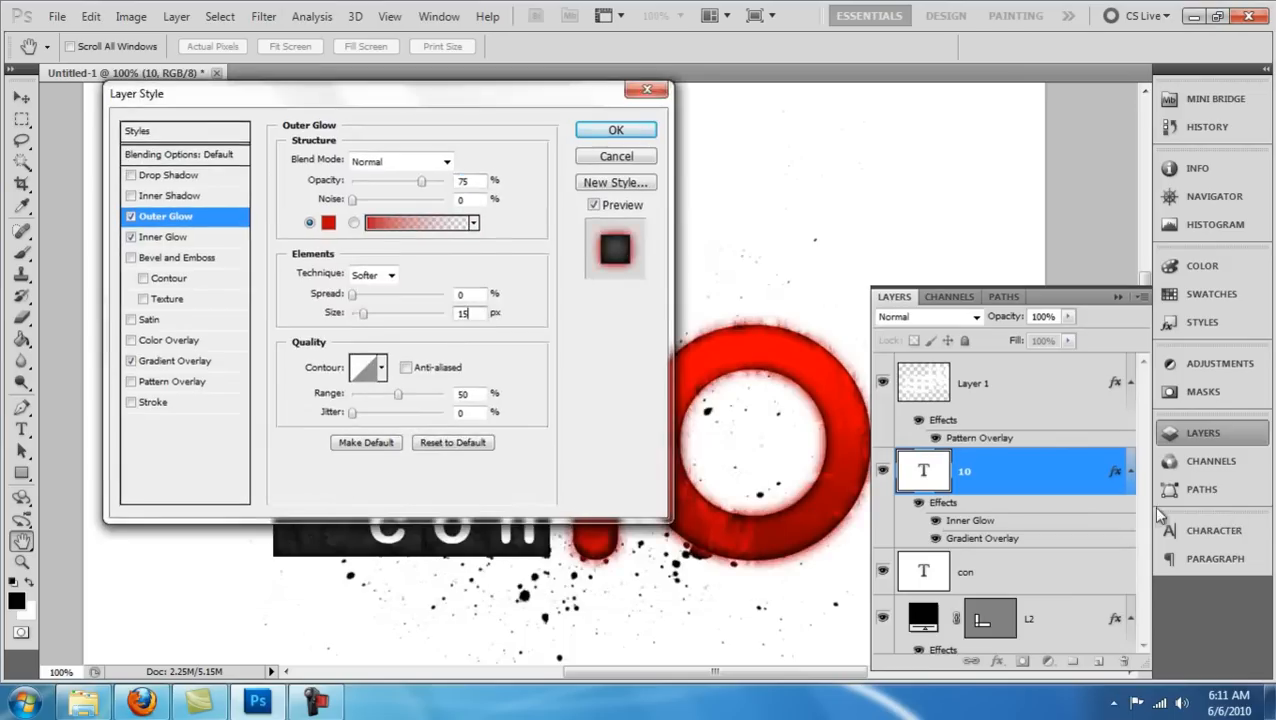
{"action": "left_click_drag", "start_coordinate": [283, 89], "coordinate": [423, 629]}
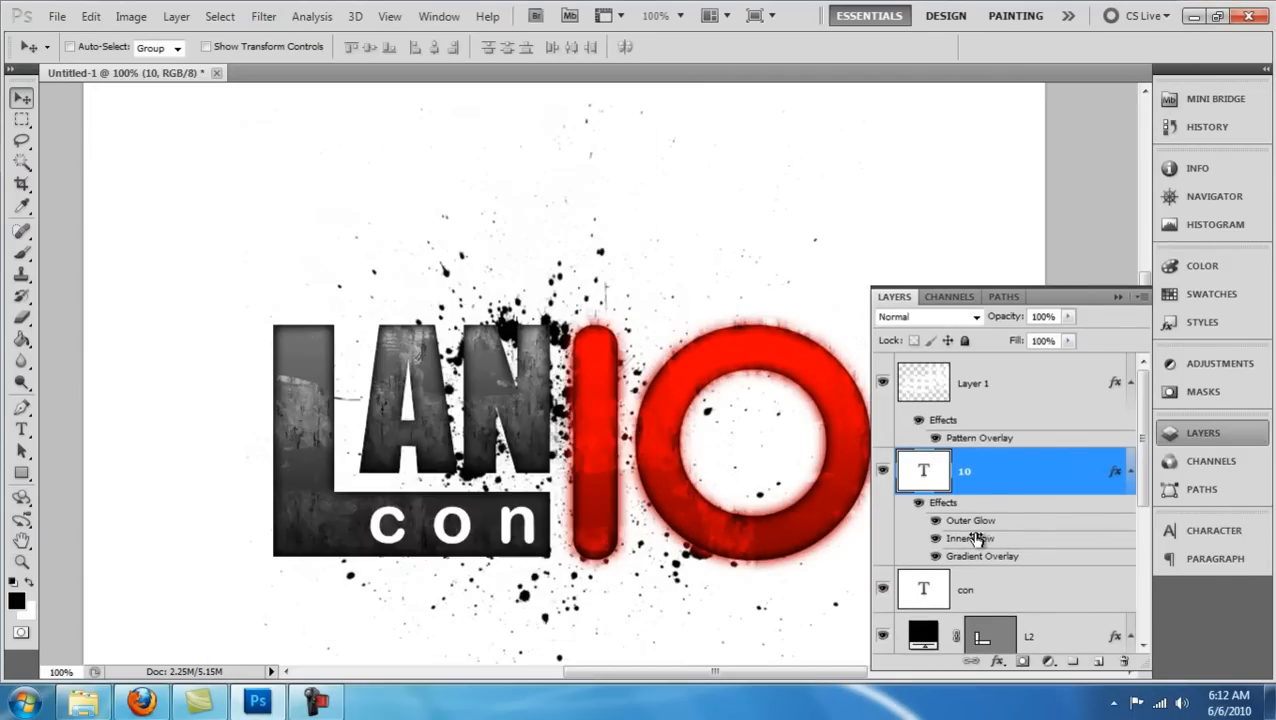
Apply the same red outer glow to the L2 shape and the AN text by copying the layer style.
{"action": "right_click", "coordinate": [1031, 470]}
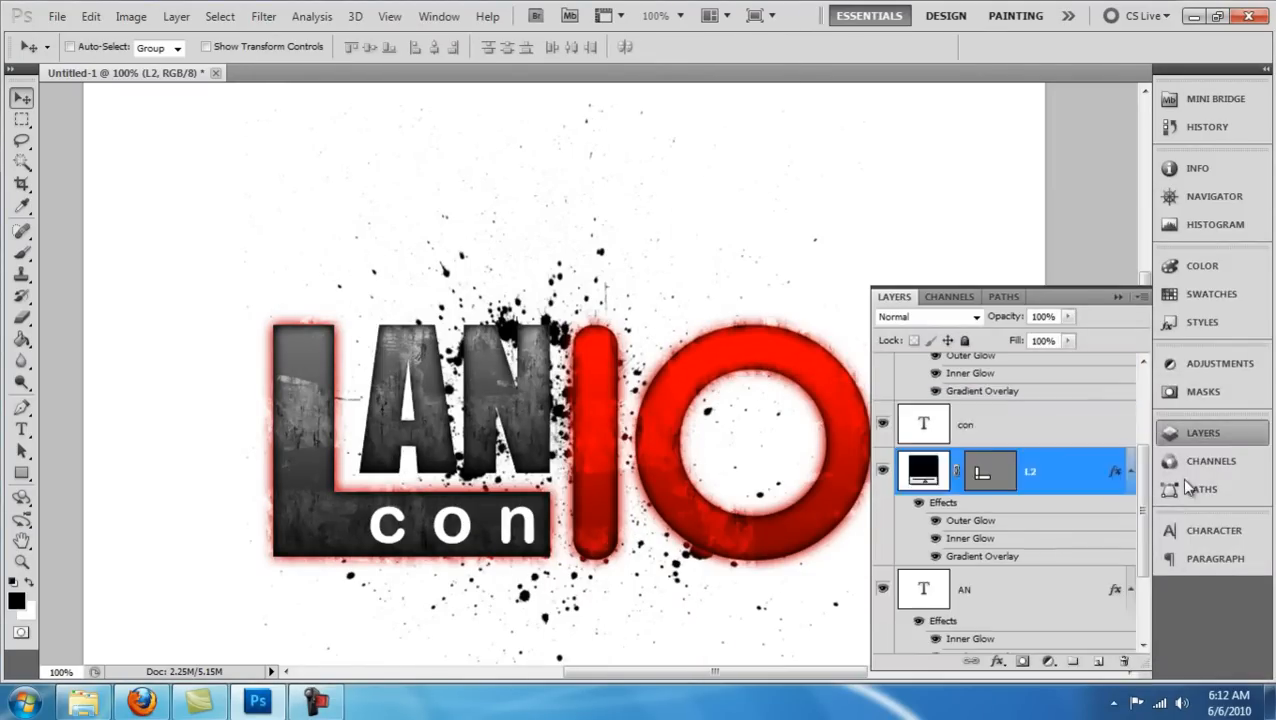
{"action": "right_click", "coordinate": [990, 458]}
{"action": "left_click", "coordinate": [1086, 649]}
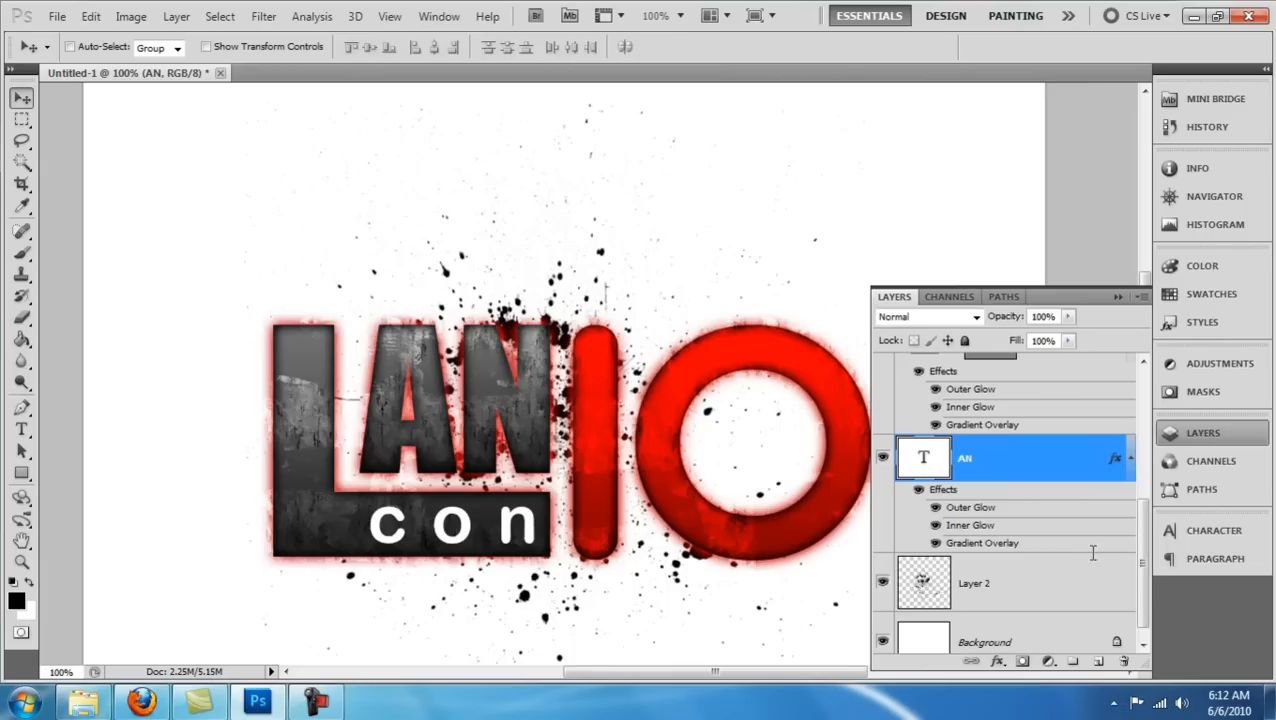
Select the grunge texture Layer 1 and reduce its opacity to 50%.
{"action": "left_click_drag", "start_coordinate": [1138, 551], "coordinate": [1110, 271]}
{"action": "key", "text": "alt+period"}
{"action": "key", "text": "5"}
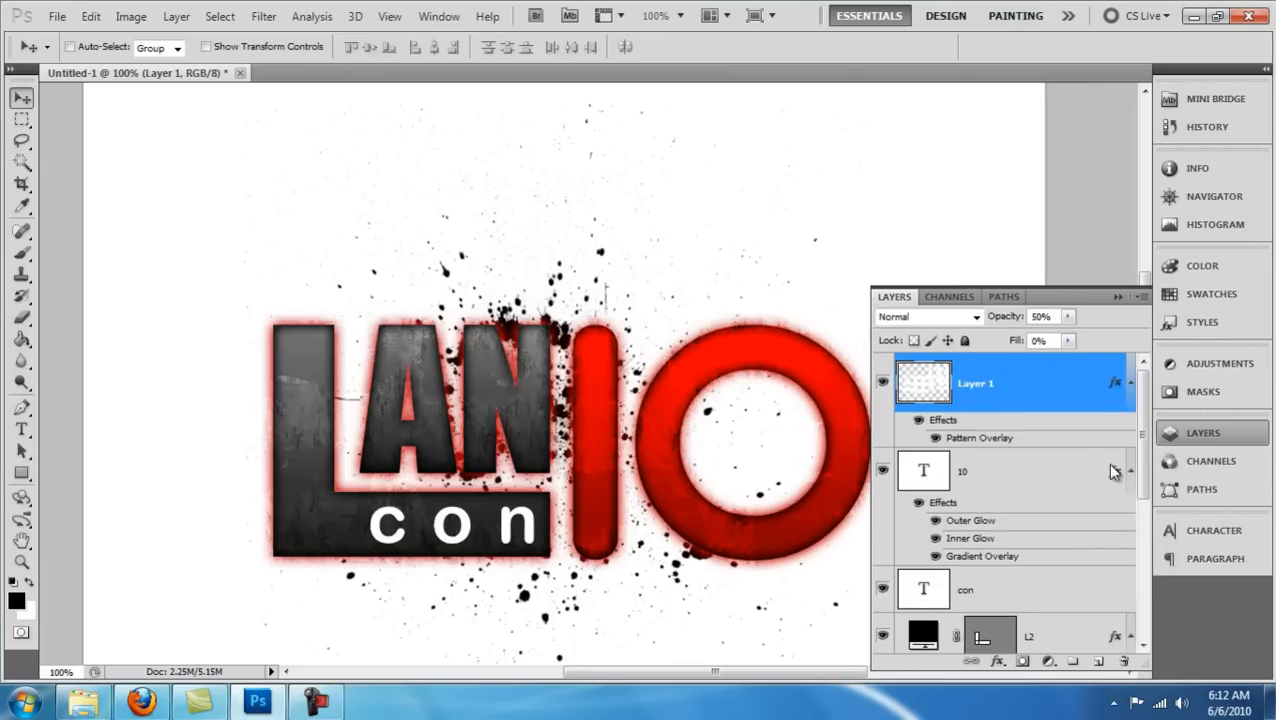
Add a Hue/Saturation adjustment layer above Layer 1 with hue +165 and saturation +100.
{"action": "scroll", "coordinate": [1093, 548], "scroll_direction": "down", "scroll_amount": 2}
{"action": "scroll", "coordinate": [1091, 544], "scroll_direction": "up", "scroll_amount": 2}
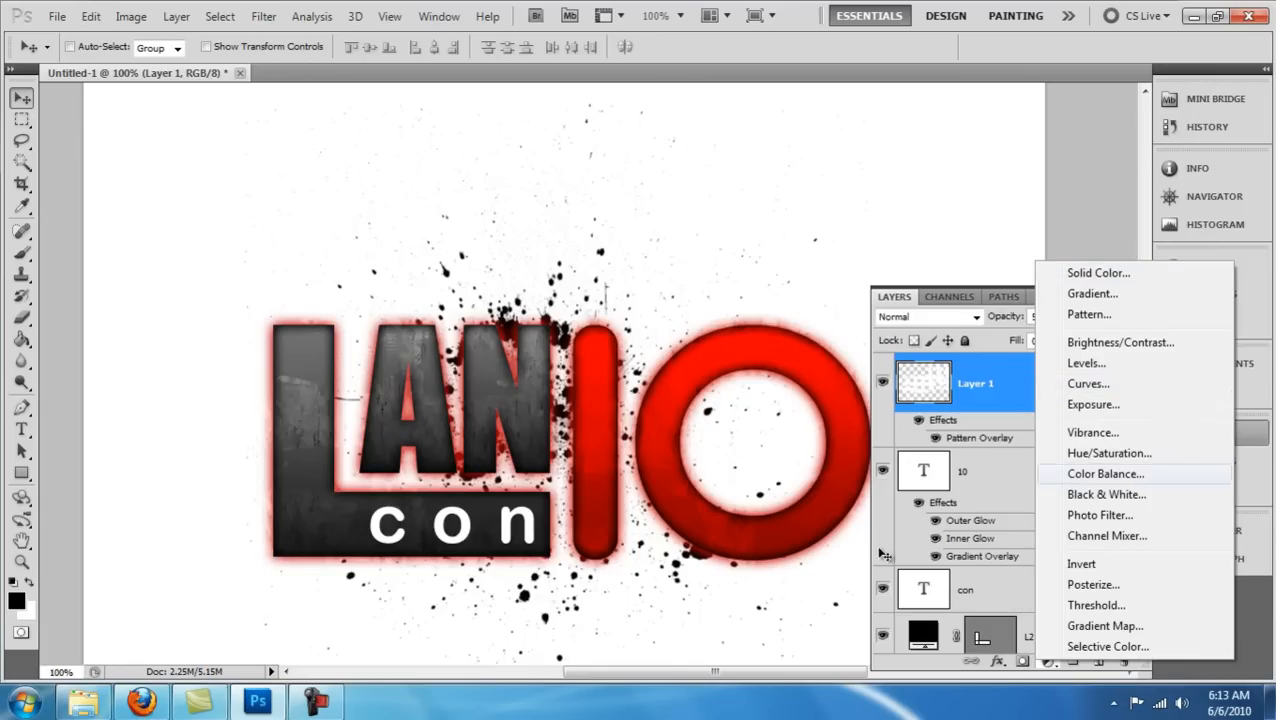
{"action": "left_click", "coordinate": [1109, 453]}
{"action": "left_click_drag", "start_coordinate": [1051, 446], "coordinate": [1105, 446]}
{"action": "left_click_drag", "start_coordinate": [1121, 520], "coordinate": [924, 381]}
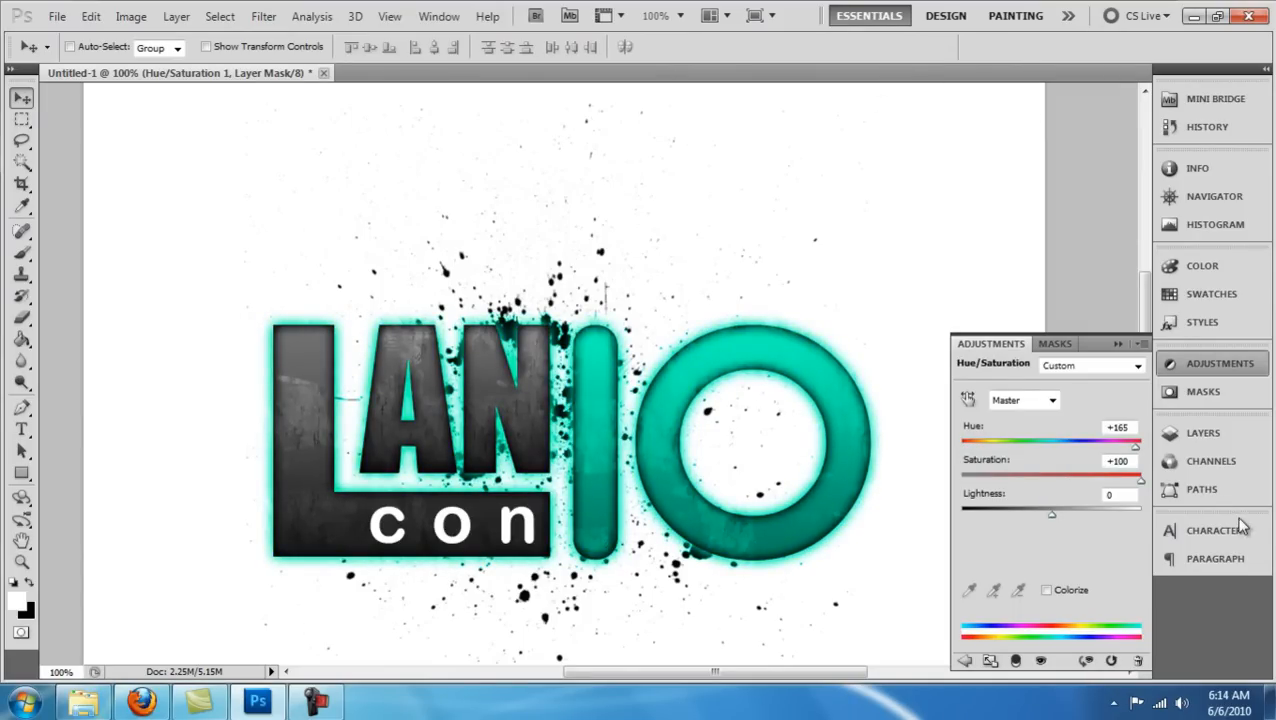
Try out the adjustment layer's hue from +34 upward and set it to +152 for a green logo.
{"action": "left_click_drag", "start_coordinate": [1031, 452], "coordinate": [937, 388]}
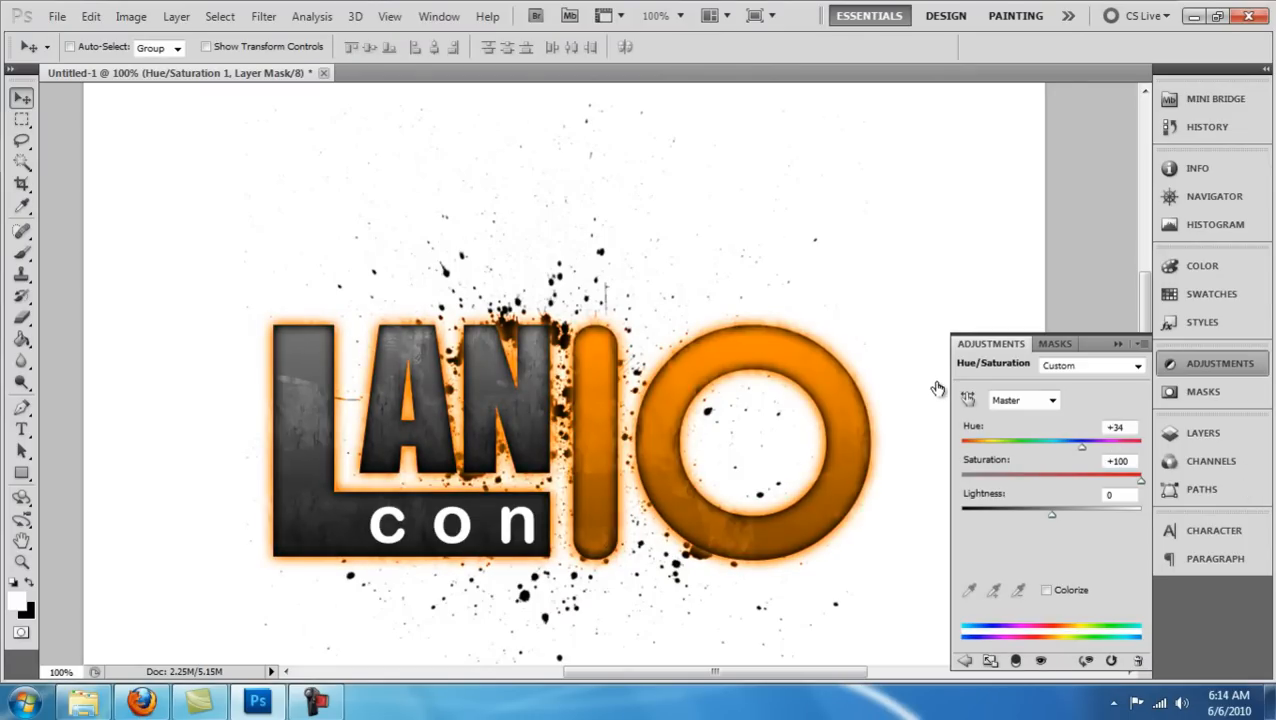
{"action": "key", "text": "Up"}
{"action": "key", "text": "Up"}
{"action": "key", "text": "Up"}
{"action": "key", "text": "Up"}
{"action": "key", "text": "Up"}
{"action": "key", "text": "Up"}
{"action": "key", "text": "Up"}
{"action": "key", "text": "Up"}
{"action": "key", "text": "Up"}
{"action": "key", "text": "Up"}
{"action": "key", "text": "Up"}
{"action": "key", "text": "Up"}
{"action": "key", "text": "Up"}
{"action": "key", "text": "Up"}
{"action": "key", "text": "Up"}
{"action": "key", "text": "Up"}
{"action": "key", "text": "Up"}
{"action": "key", "text": "Up"}
{"action": "key", "text": "Up"}
{"action": "key", "text": "Up"}
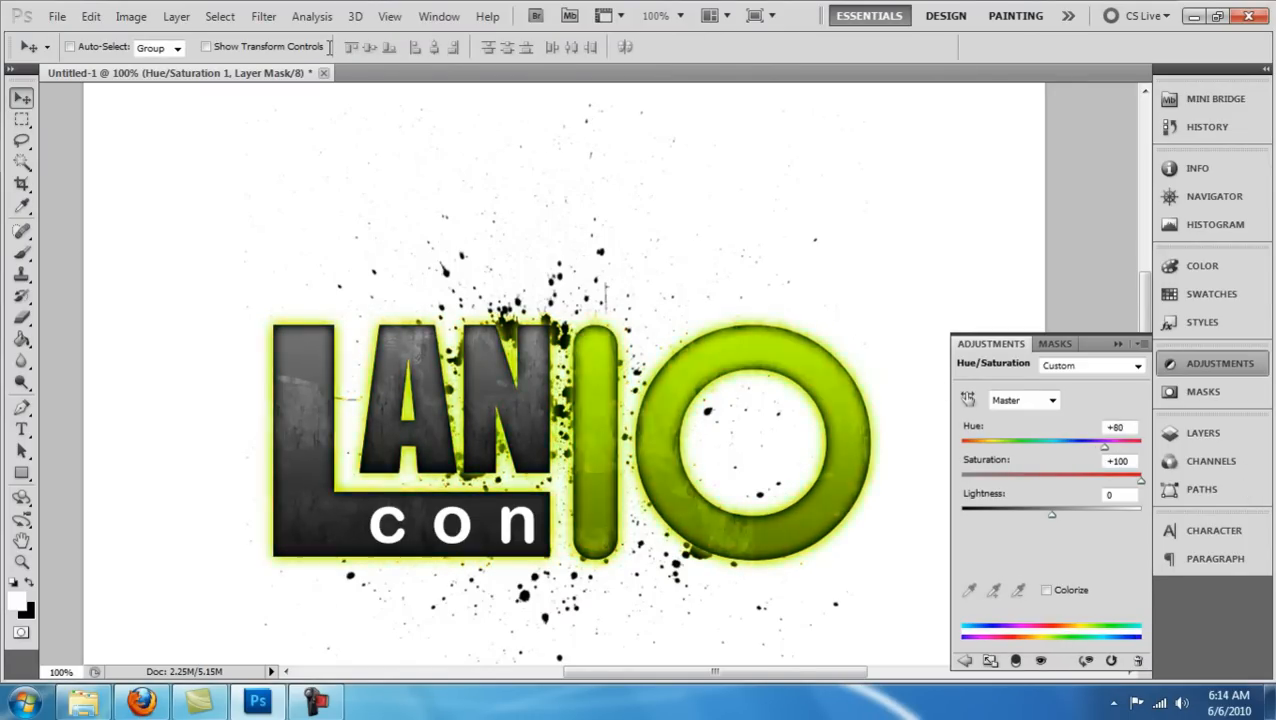
{"action": "key", "text": "Up"}
{"action": "key", "text": "Up"}
{"action": "key", "text": "Up"}
{"action": "key", "text": "Up"}
{"action": "key", "text": "Up"}
{"action": "key", "text": "Up"}
{"action": "key", "text": "Up"}
{"action": "key", "text": "Up"}
{"action": "key", "text": "Up"}
{"action": "key", "text": "Up"}
{"action": "key", "text": "Up"}
{"action": "key", "text": "Up"}
{"action": "key", "text": "Up"}
{"action": "key", "text": "Up"}
{"action": "key", "text": "Up"}
{"action": "key", "text": "Up"}
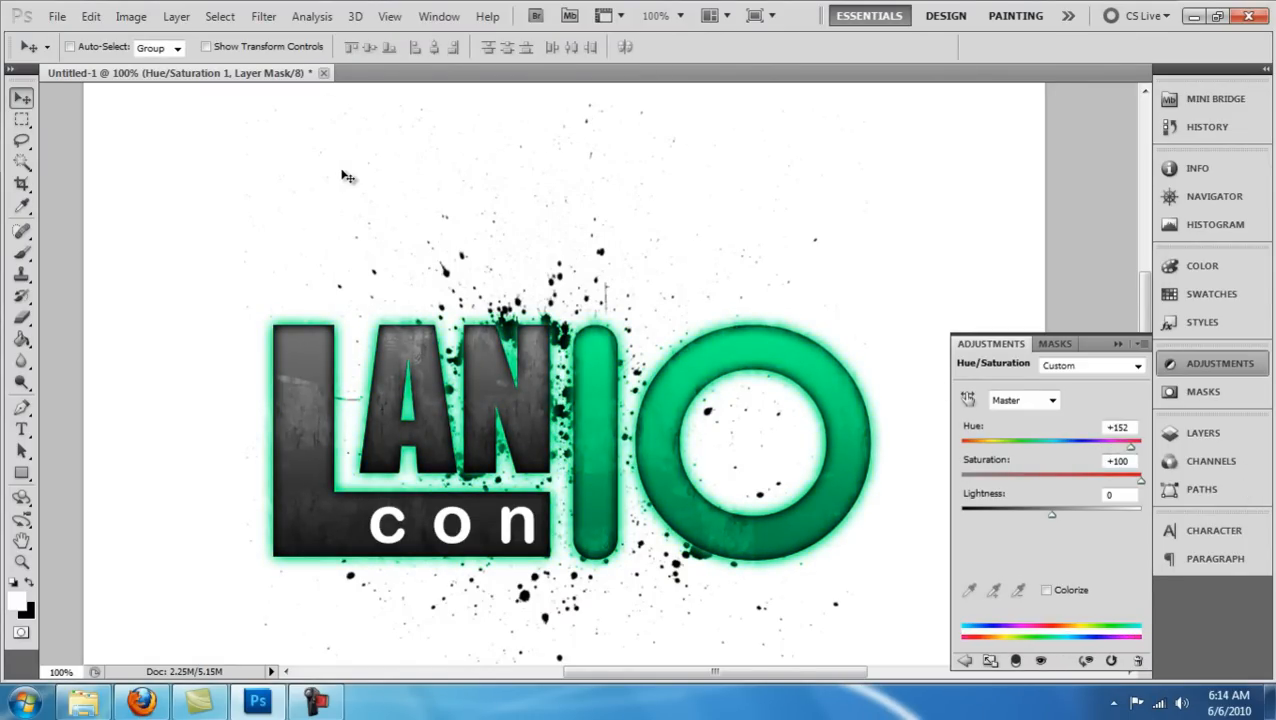
{"action": "left_click", "coordinate": [1184, 433]}
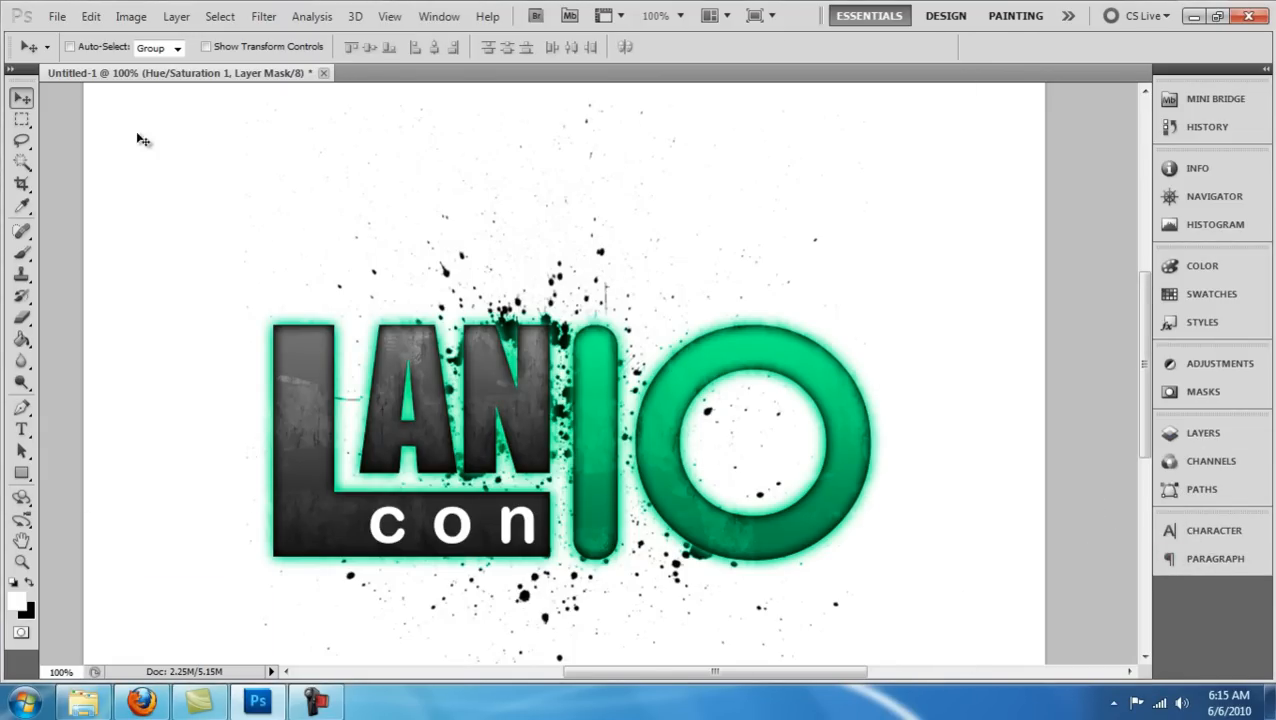
Switch to Firefox and search Google in a new tab for killzone 3, followed by helgast.
{"action": "key", "text": "alt+Tab"}
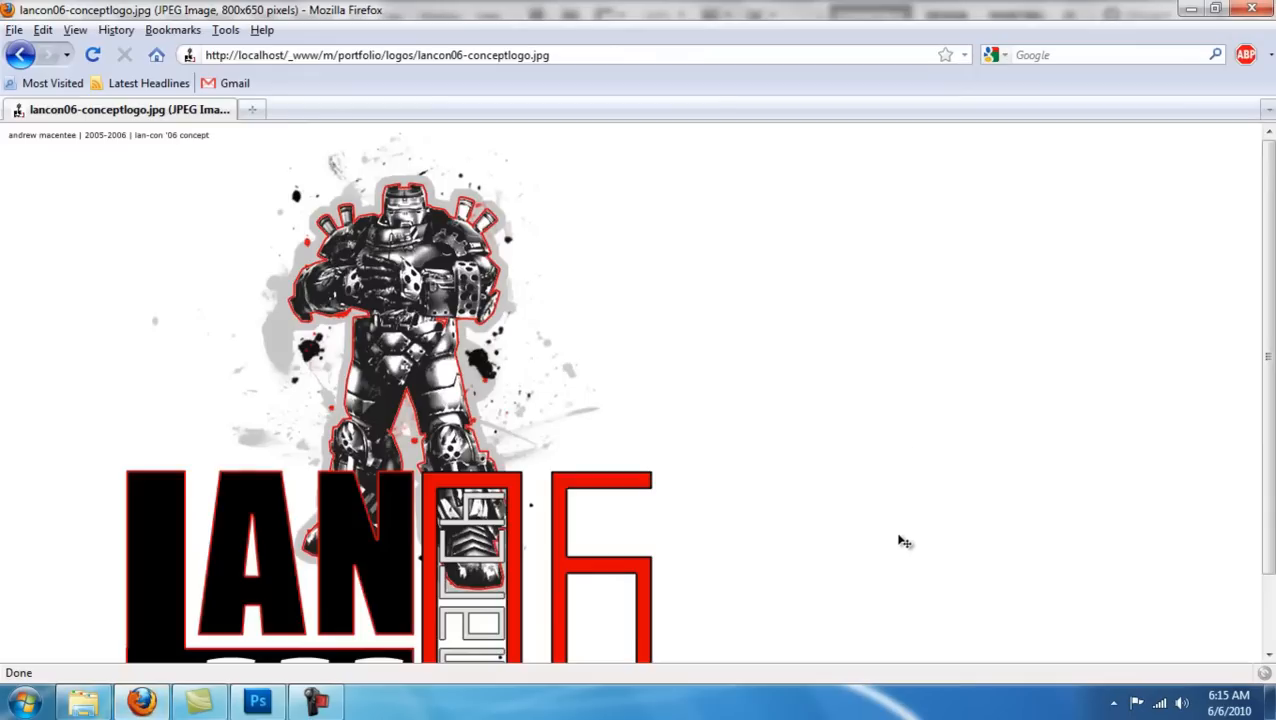
{"action": "key", "text": "ctrl+t"}
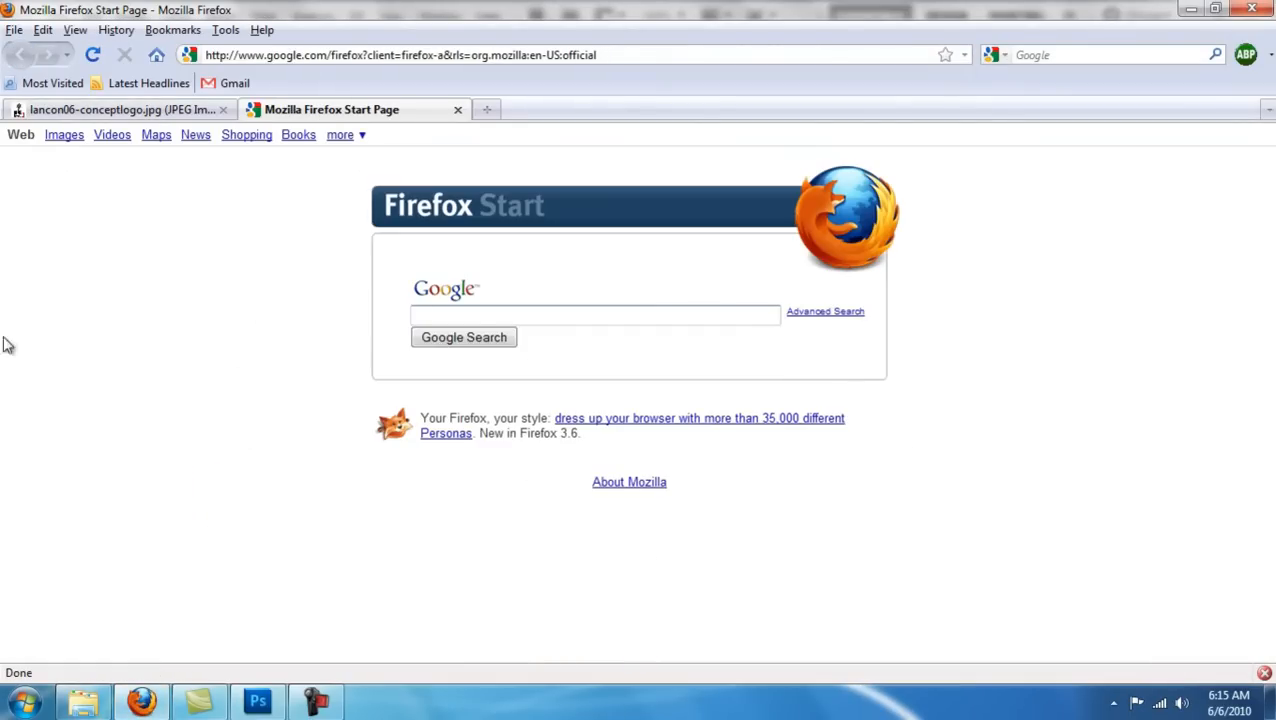
{"action": "key", "text": "Return"}
{"action": "key", "text": "Tab"}
{"action": "type", "text": "helgast"}
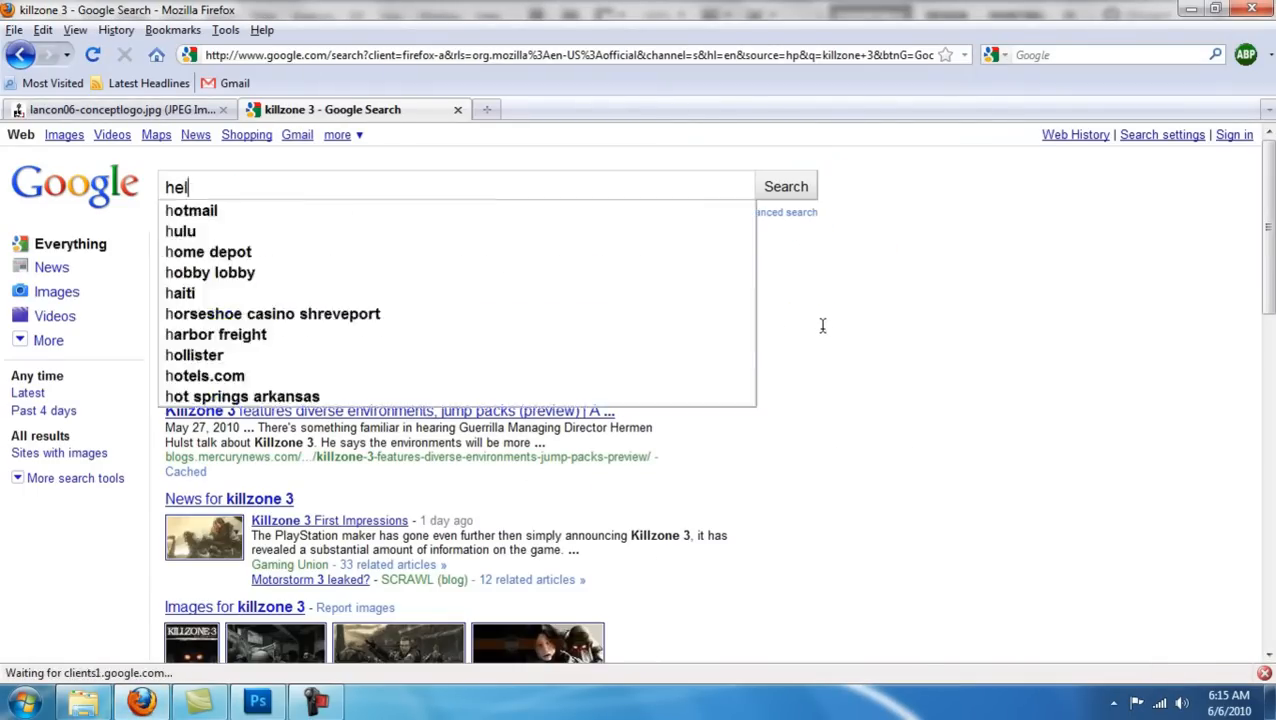
{"action": "key", "text": "Return"}
Open the full-size Helghast_units_by_avenger09.jpg from the search results, look over the characters and copy the image.
{"action": "left_click", "coordinate": [290, 250]}
{"action": "left_click", "coordinate": [554, 403]}
{"action": "left_click", "coordinate": [145, 176]}
{"action": "left_click_drag", "start_coordinate": [723, 653], "coordinate": [929, 653]}
{"action": "scroll", "coordinate": [873, 555], "scroll_direction": "down", "scroll_amount": 8}
{"action": "scroll", "coordinate": [873, 555], "scroll_direction": "down", "scroll_amount": 10}
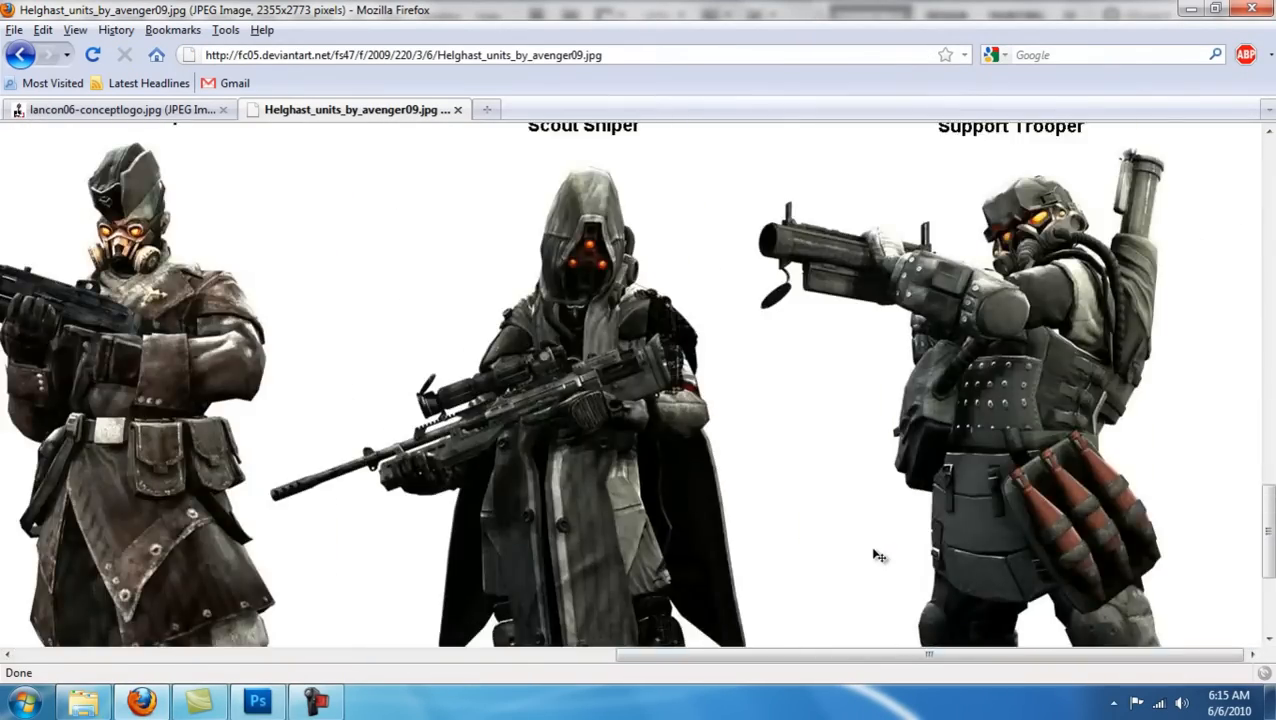
{"action": "scroll", "coordinate": [873, 555], "scroll_direction": "down", "scroll_amount": 15}
{"action": "scroll", "coordinate": [873, 555], "scroll_direction": "left", "scroll_amount": 10}
{"action": "right_click", "coordinate": [185, 412]}
{"action": "left_click", "coordinate": [240, 426]}
Switch back to Photoshop, create a new document at the copied image's size and paste the character sheet into it.
{"action": "key", "text": "alt+Tab"}
{"action": "key", "text": "ctrl+n"}
{"action": "key", "text": "Return"}
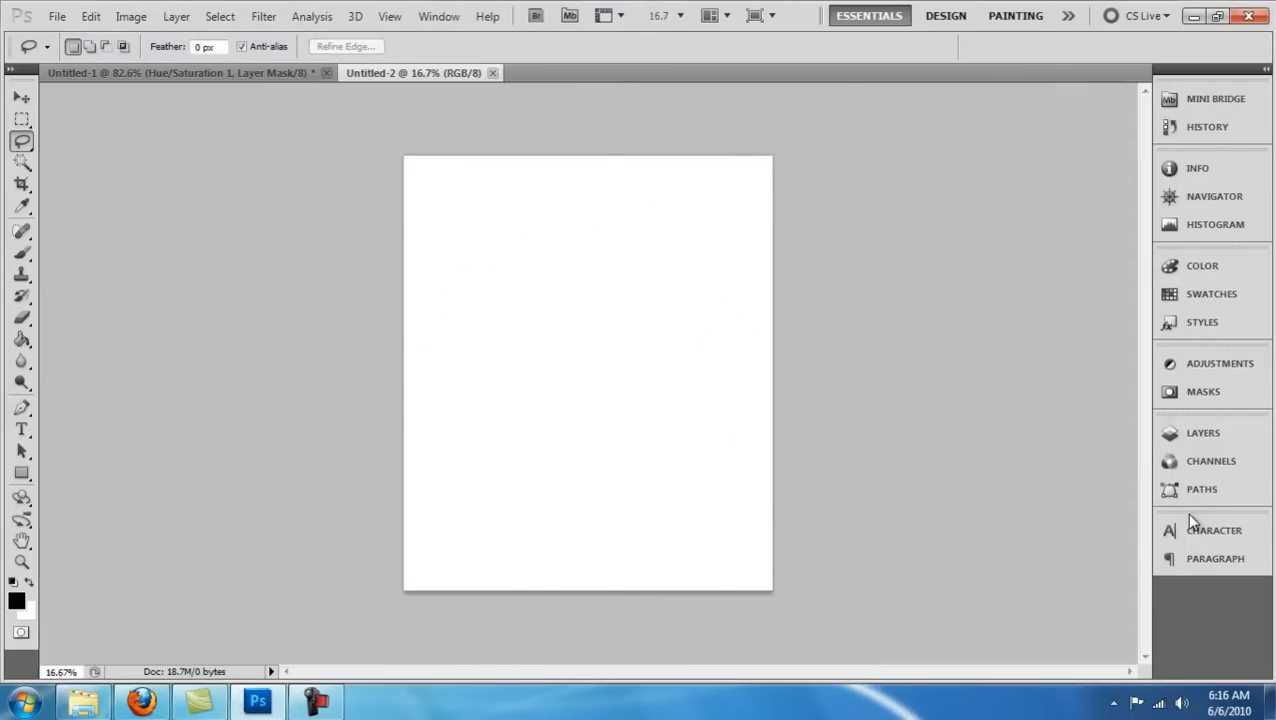
{"action": "key", "text": "ctrl+v"}
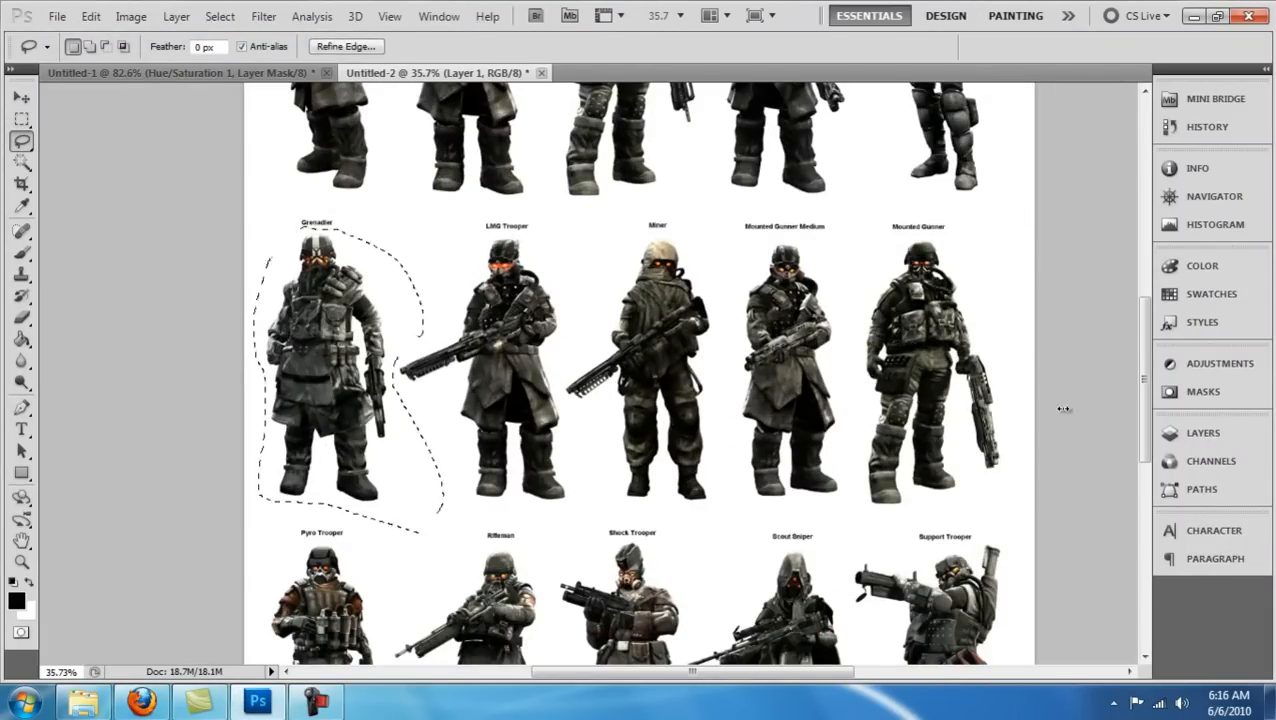
Cut the lassoed Grenadier figure out of the character sheet and paste it onto its own layer.
{"action": "key", "text": "ctrl+Tab"}
{"action": "key", "text": "ctrl+v"}
{"action": "key", "text": "F7"}
{"action": "key", "text": "F7"}
{"action": "scroll", "coordinate": [974, 421], "scroll_direction": "down", "scroll_amount": 2}
{"action": "scroll", "coordinate": [974, 421], "scroll_direction": "up", "scroll_amount": 2}
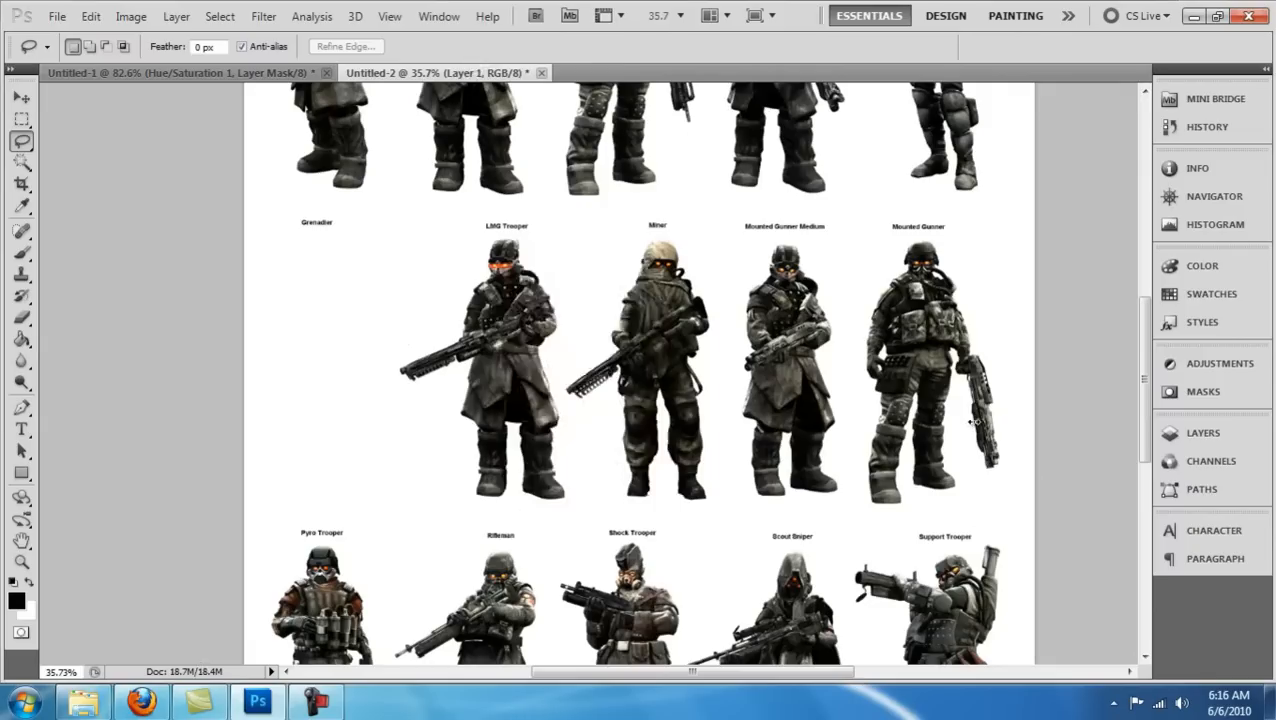
Select the white background around the Grenadier with the Magic Wand, contiguous, at tolerance 32.
{"action": "key", "text": "w"}
{"action": "scroll", "coordinate": [609, 278], "scroll_direction": "up", "scroll_amount": 5}
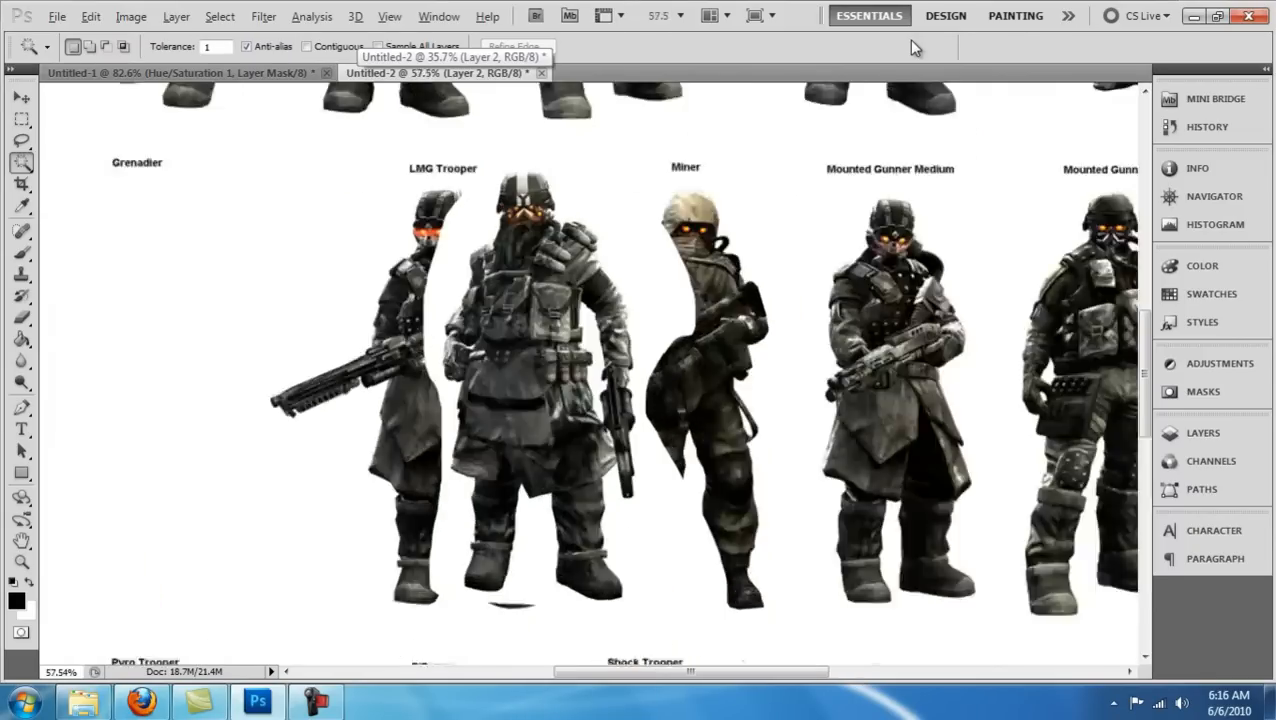
{"action": "key", "text": "ctrl+shift+d"}
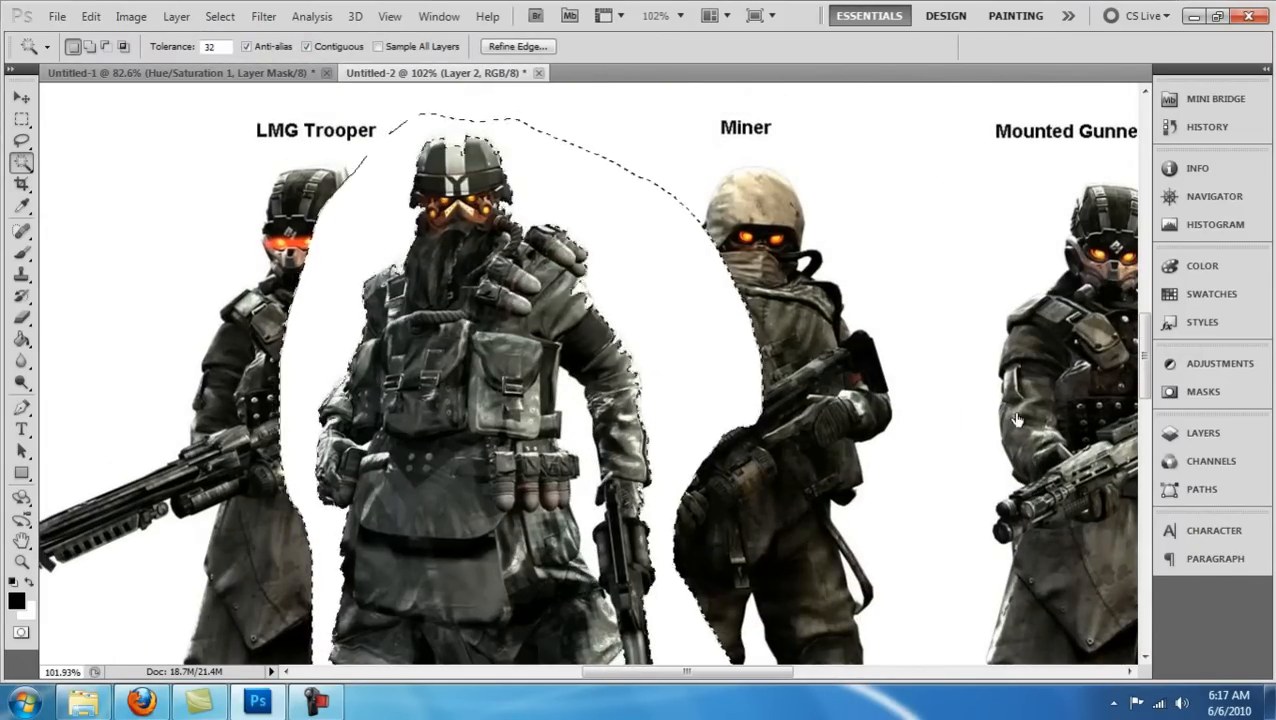
{"action": "left_click_drag", "start_coordinate": [920, 570], "coordinate": [876, 422]}
Subtract the missed highlights along the Grenadier's outer sleeve from the background selection with the Magnetic Lasso.
{"action": "scroll", "coordinate": [240, 120], "scroll_direction": "up", "scroll_amount": 5}
{"action": "left_click_drag", "start_coordinate": [21, 140], "coordinate": [95, 176]}
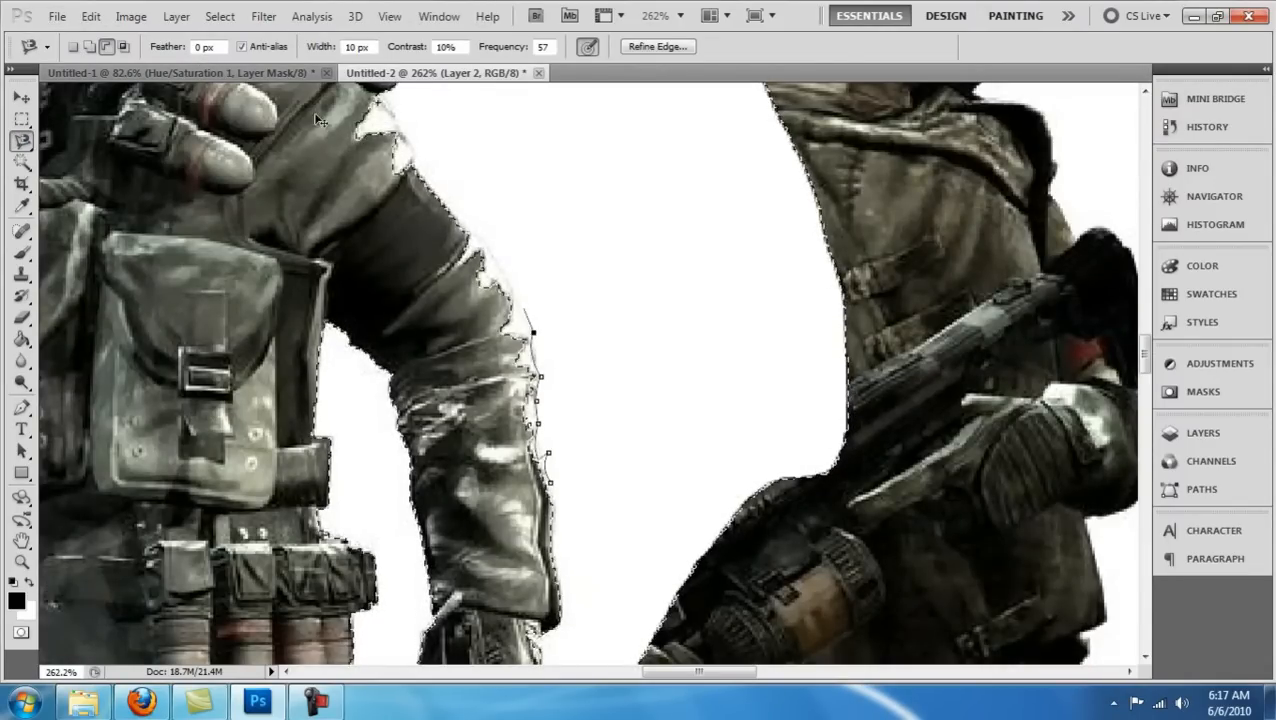
{"action": "key", "text": "Return"}
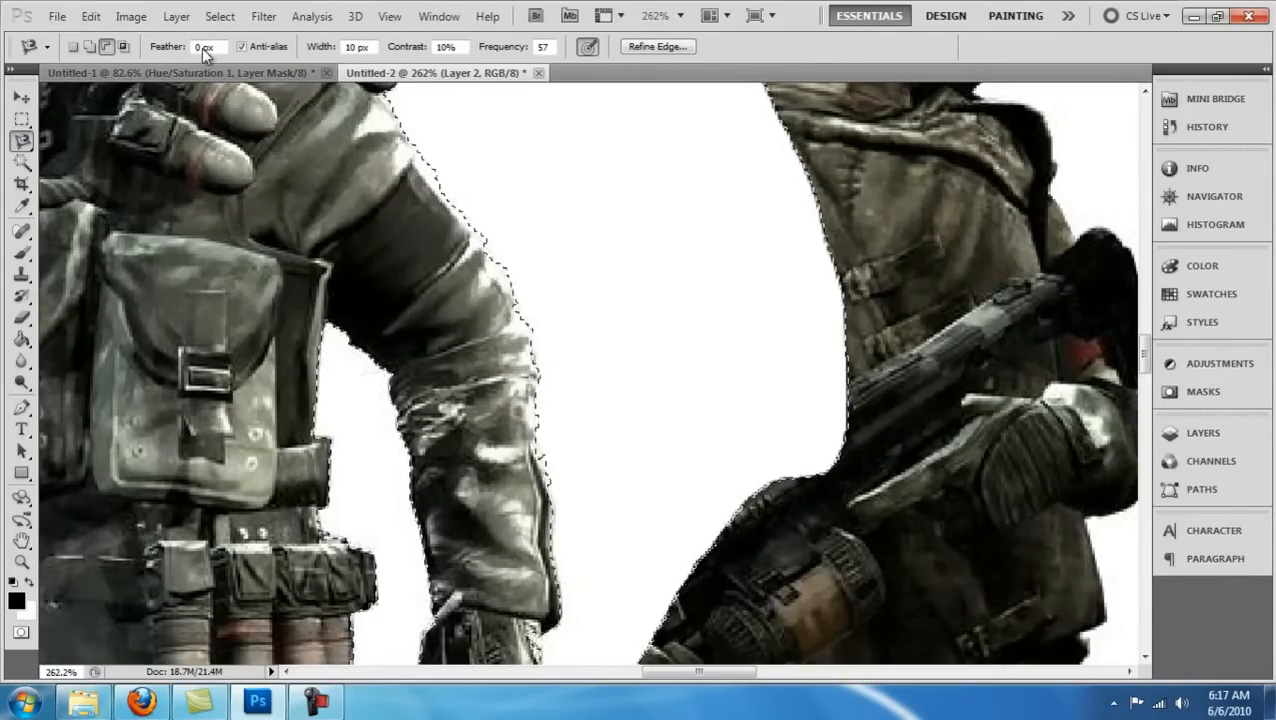
Subtract the pale highlights along the Grenadier's forearm sleeve from the background selection with the freehand Lasso.
{"action": "scroll", "coordinate": [572, 475], "scroll_direction": "up", "scroll_amount": 10}
{"action": "key", "text": "shift+l"}
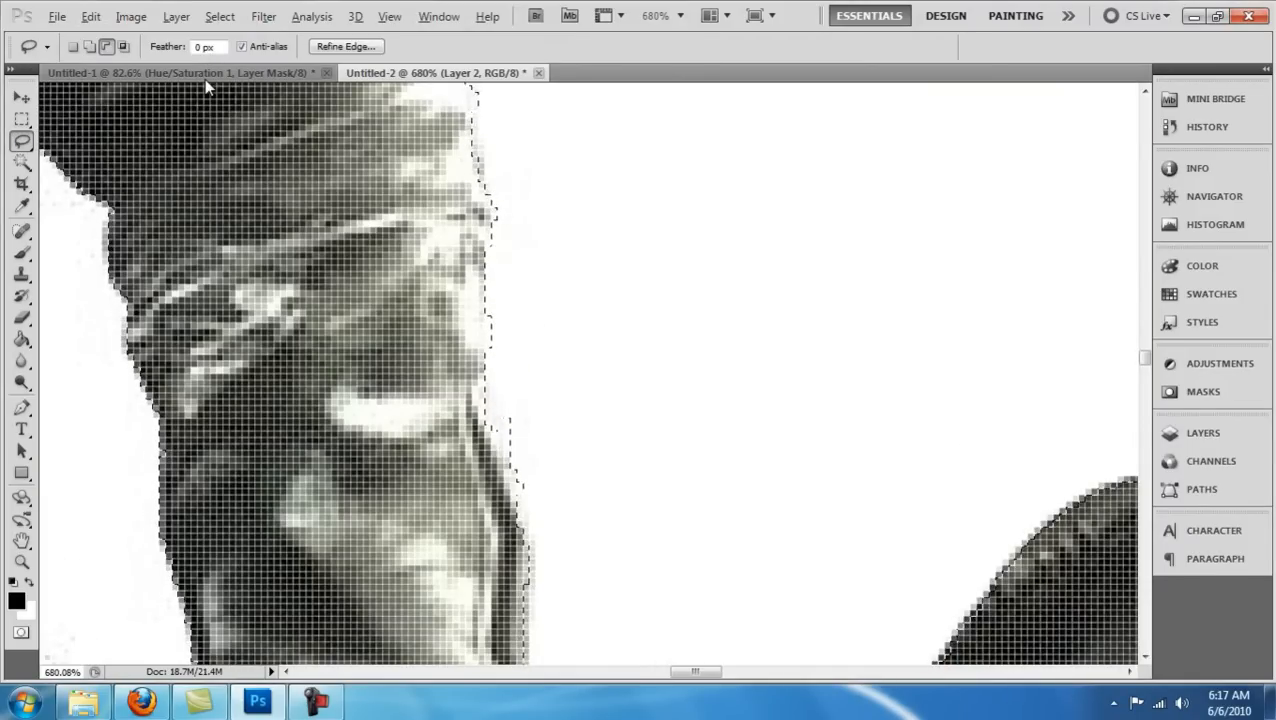
{"action": "scroll", "coordinate": [212, 80], "scroll_direction": "up", "scroll_amount": 3}
{"action": "mouse_move", "coordinate": [486, 330]}
{"action": "left_mouse_down"}
{"action": "mouse_move", "coordinate": [508, 525]}
{"action": "mouse_move", "coordinate": [418, 330]}
{"action": "left_mouse_up"}
{"action": "left_click_drag", "start_coordinate": [418, 330], "coordinate": [569, 486]}
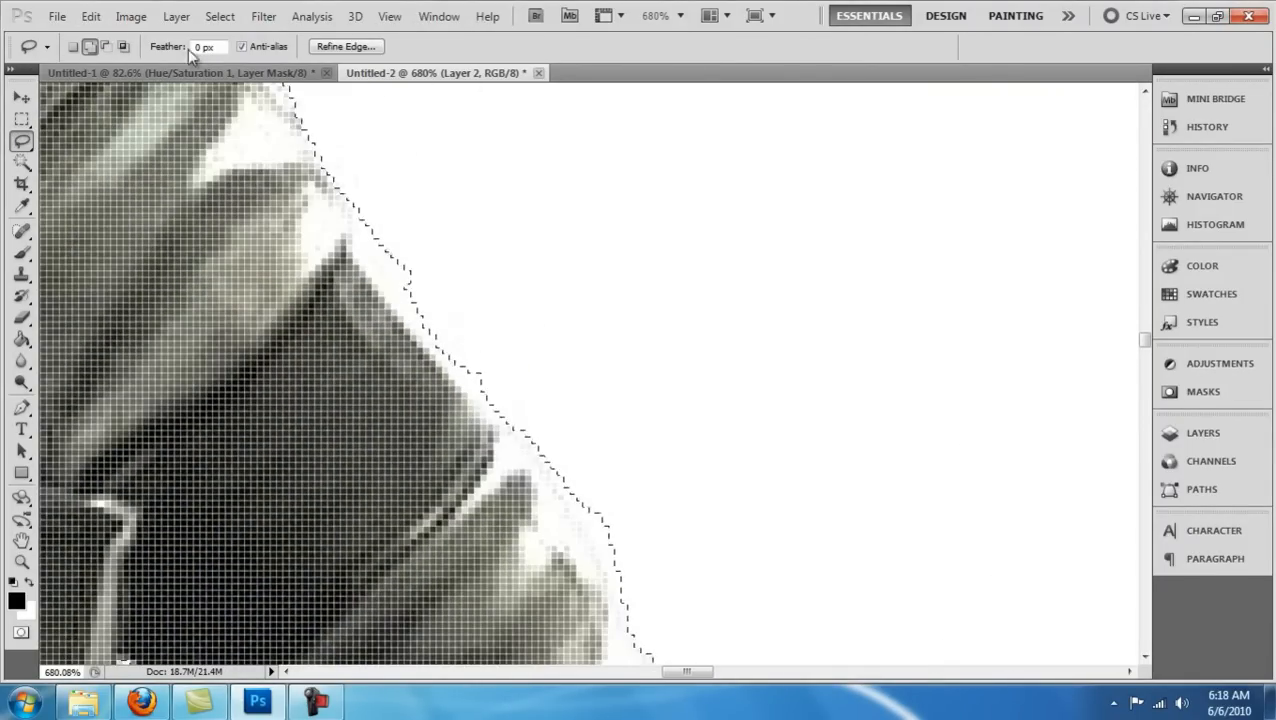
Subtract the upper sleeve and shoulder-pouch edges from the background selection with the Lasso.
{"action": "mouse_move", "coordinate": [200, 90]}
{"action": "left_mouse_down"}
{"action": "mouse_move", "coordinate": [645, 566]}
{"action": "mouse_move", "coordinate": [568, 660]}
{"action": "left_mouse_up"}
{"action": "left_click_drag", "start_coordinate": [668, 420], "coordinate": [604, 343]}
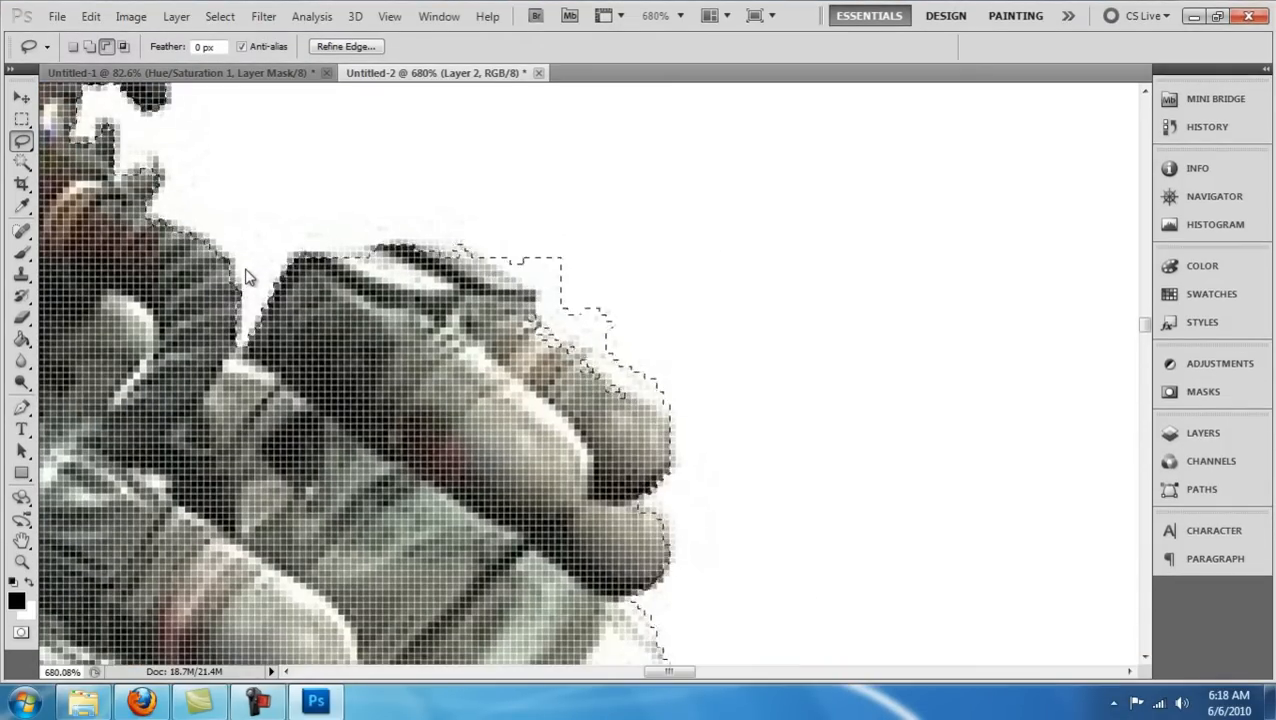
{"action": "key", "text": "F9"}
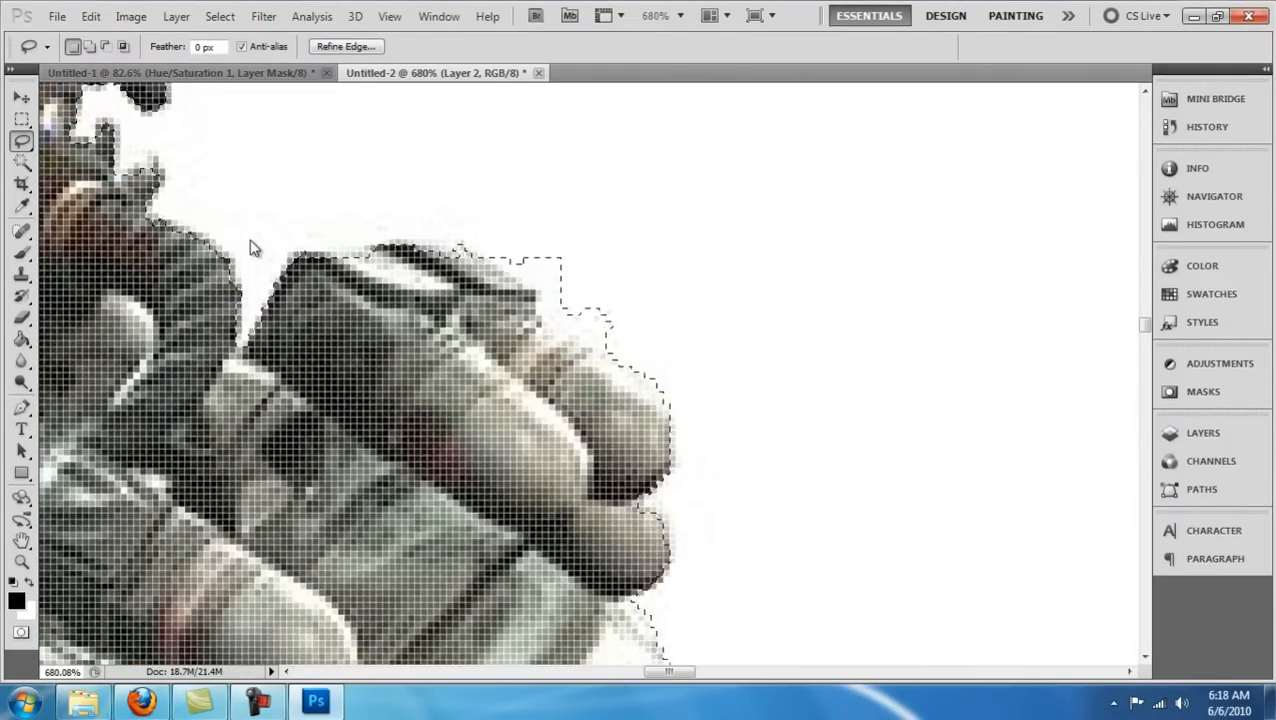
{"action": "left_click_drag", "start_coordinate": [250, 243], "coordinate": [274, 376]}
{"action": "left_click_drag", "start_coordinate": [251, 225], "coordinate": [489, 264]}
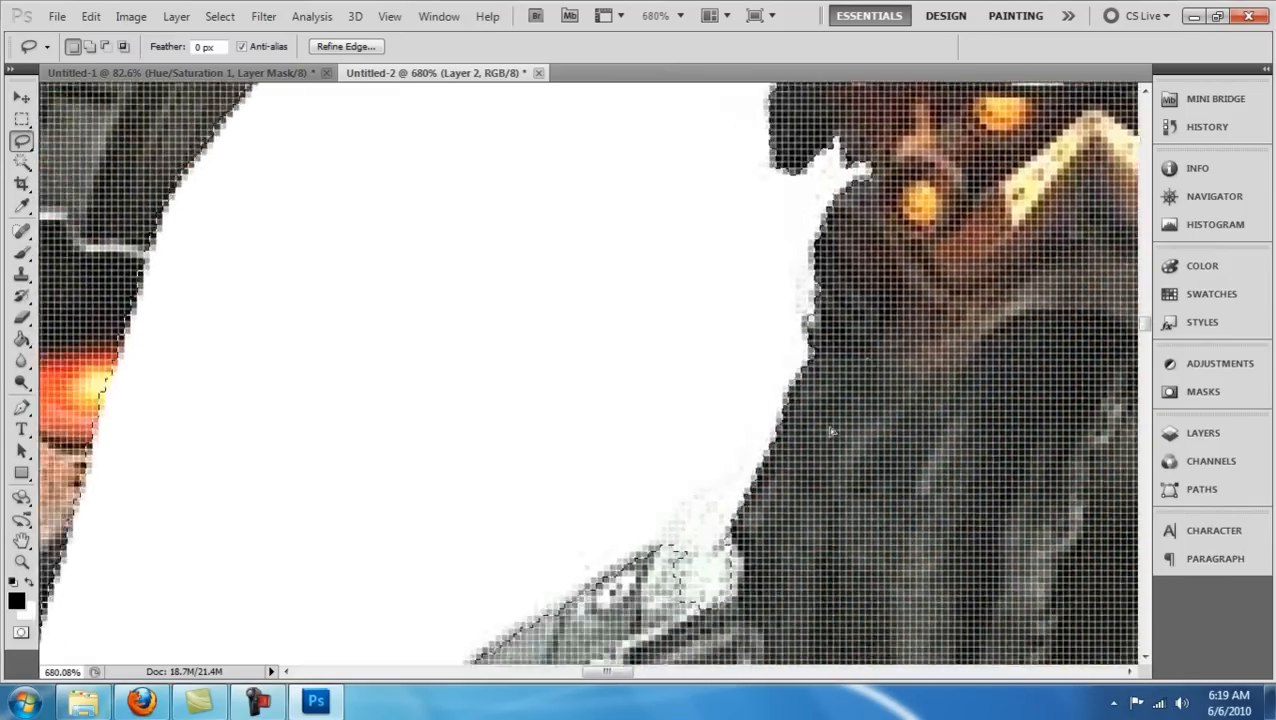
Subtract the pale cuff and glove edges of the Grenadier's other arm from the selection and check the remaining outline.
{"action": "mouse_move", "coordinate": [830, 431]}
{"action": "left_mouse_down"}
{"action": "mouse_move", "coordinate": [900, 301]}
{"action": "mouse_move", "coordinate": [797, 347]}
{"action": "left_mouse_up"}
{"action": "left_click_drag", "start_coordinate": [920, 468], "coordinate": [920, 468]}
{"action": "scroll", "coordinate": [917, 463], "scroll_direction": "down", "scroll_amount": 6}
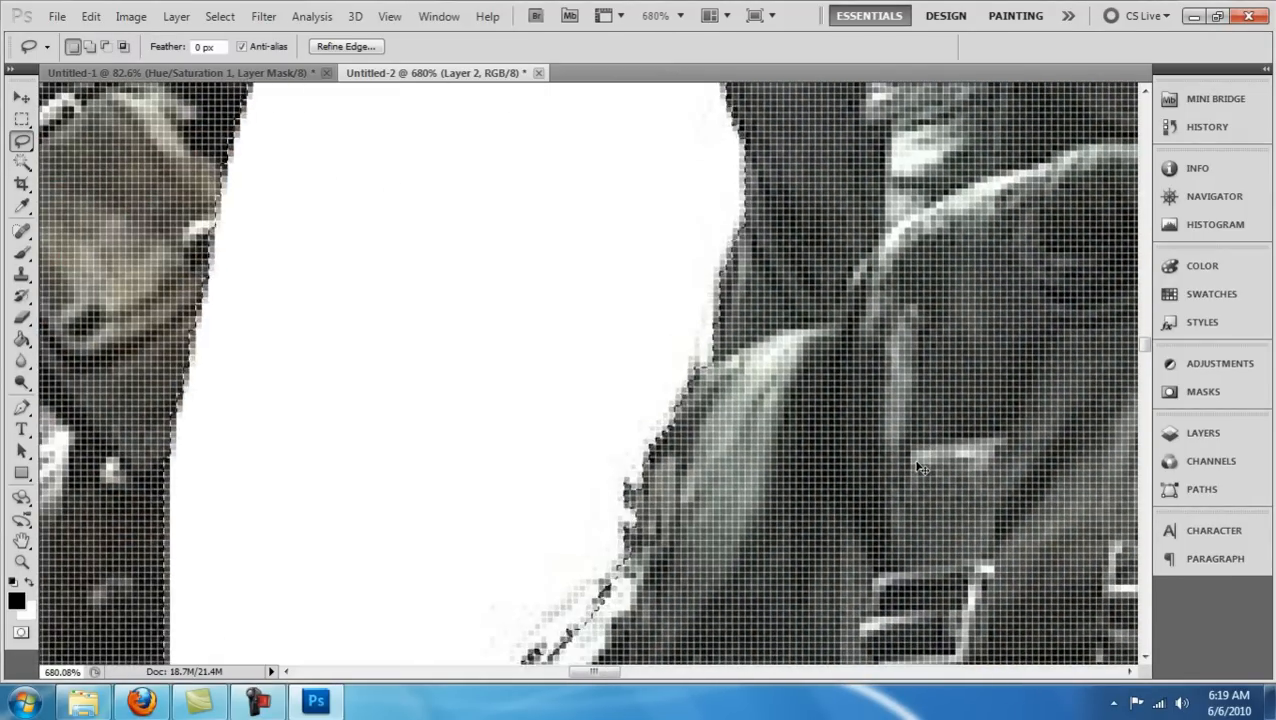
{"action": "left_click_drag", "start_coordinate": [996, 650], "coordinate": [1136, 439]}
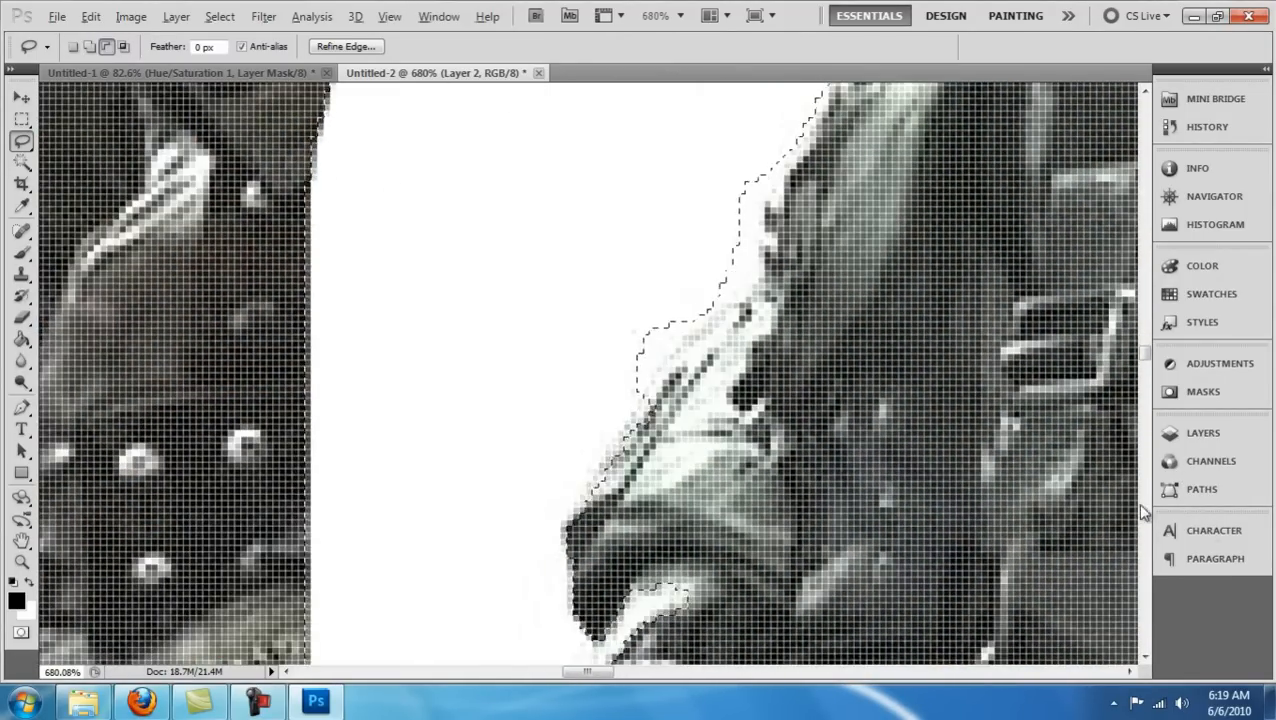
{"action": "left_click_drag", "start_coordinate": [1054, 592], "coordinate": [1096, 320]}
{"action": "left_click_drag", "start_coordinate": [1129, 553], "coordinate": [950, 448]}
{"action": "left_click_drag", "start_coordinate": [1033, 550], "coordinate": [1221, 17]}
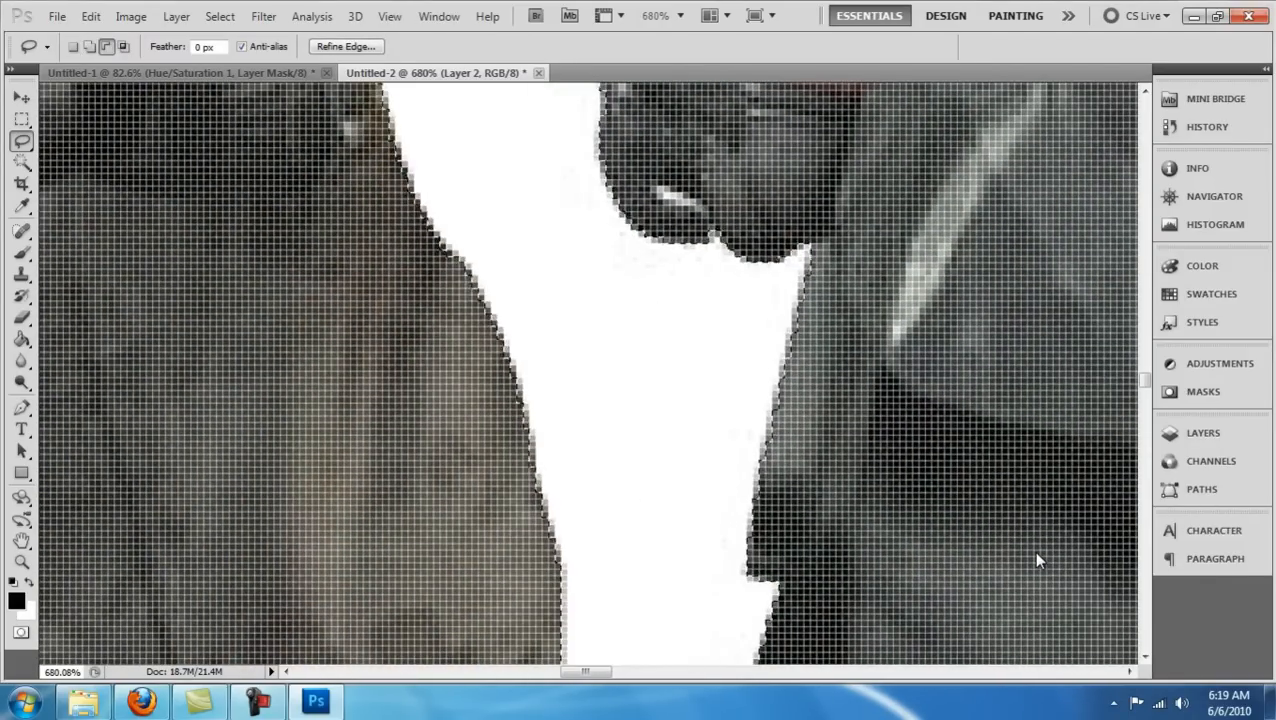
{"action": "key", "text": "ctrl+0"}
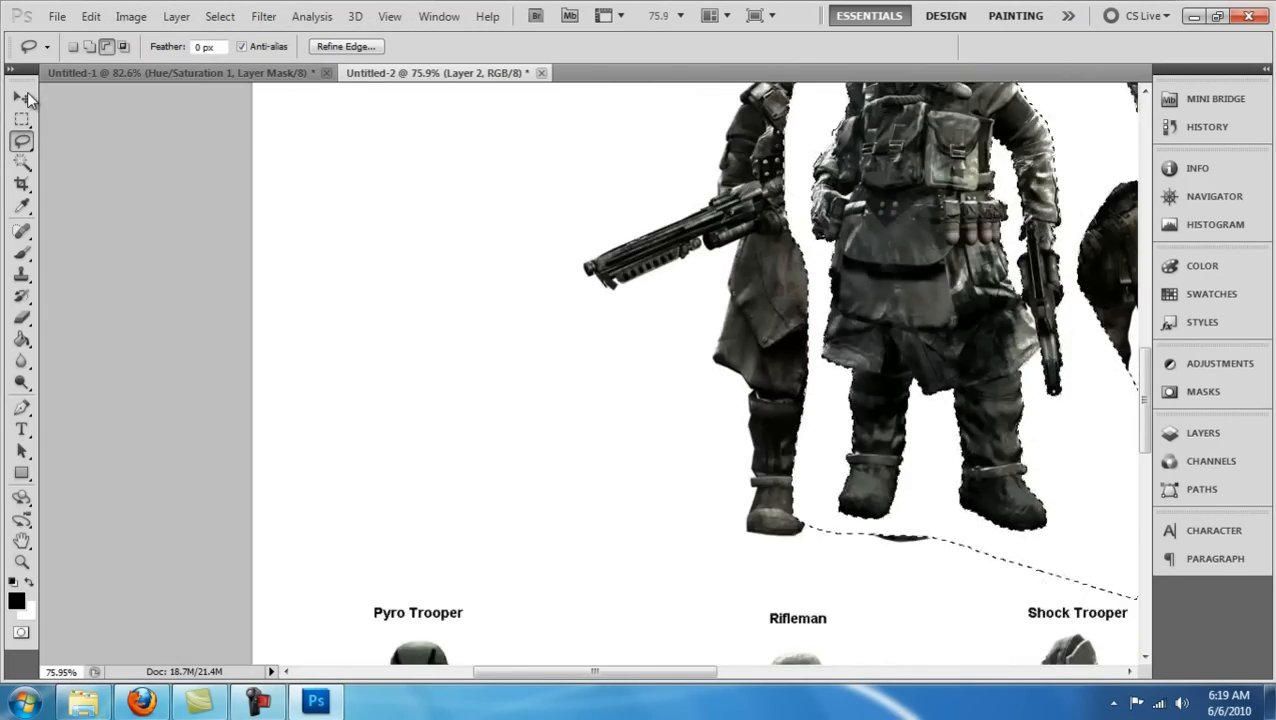
Bring the cut-out Grenadier into the logo document beneath the AN text layer and close the character sheet without saving.
{"action": "key", "text": "ctrl+d"}
{"action": "key", "text": "ctrl+z"}
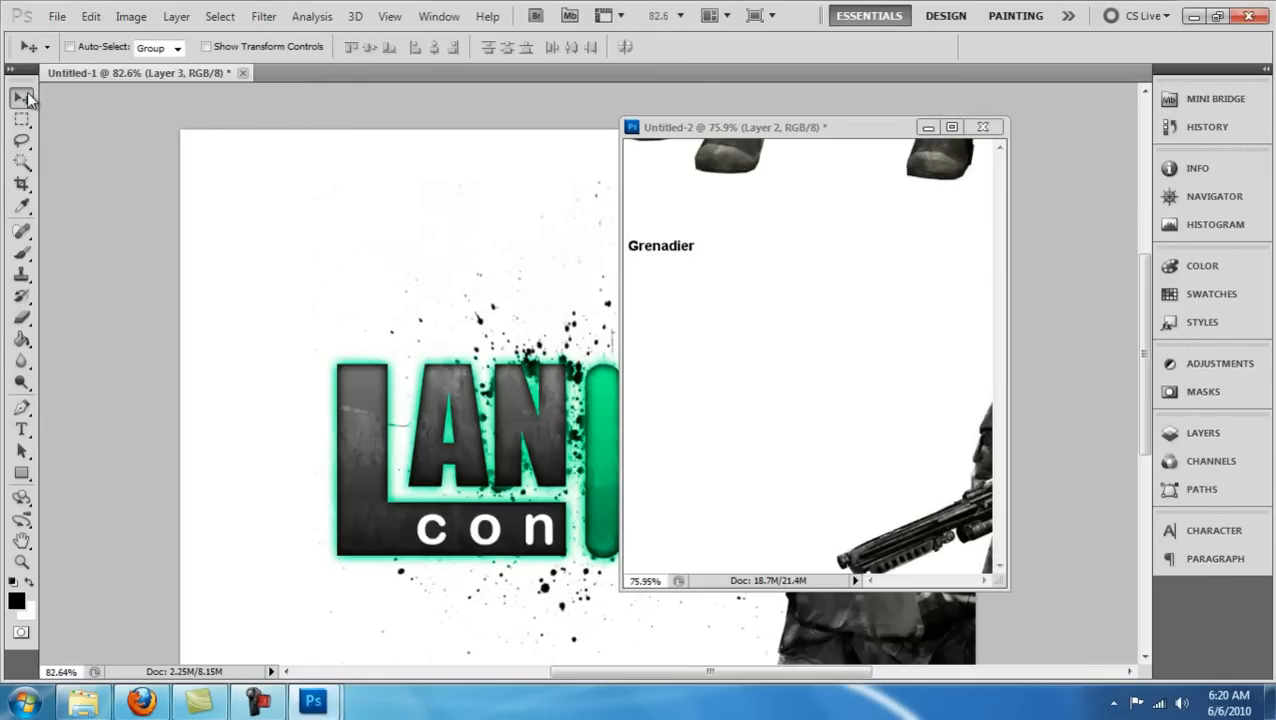
{"action": "key", "text": "ctrl+w"}
{"action": "key", "text": "n"}
{"action": "key", "text": "F7"}
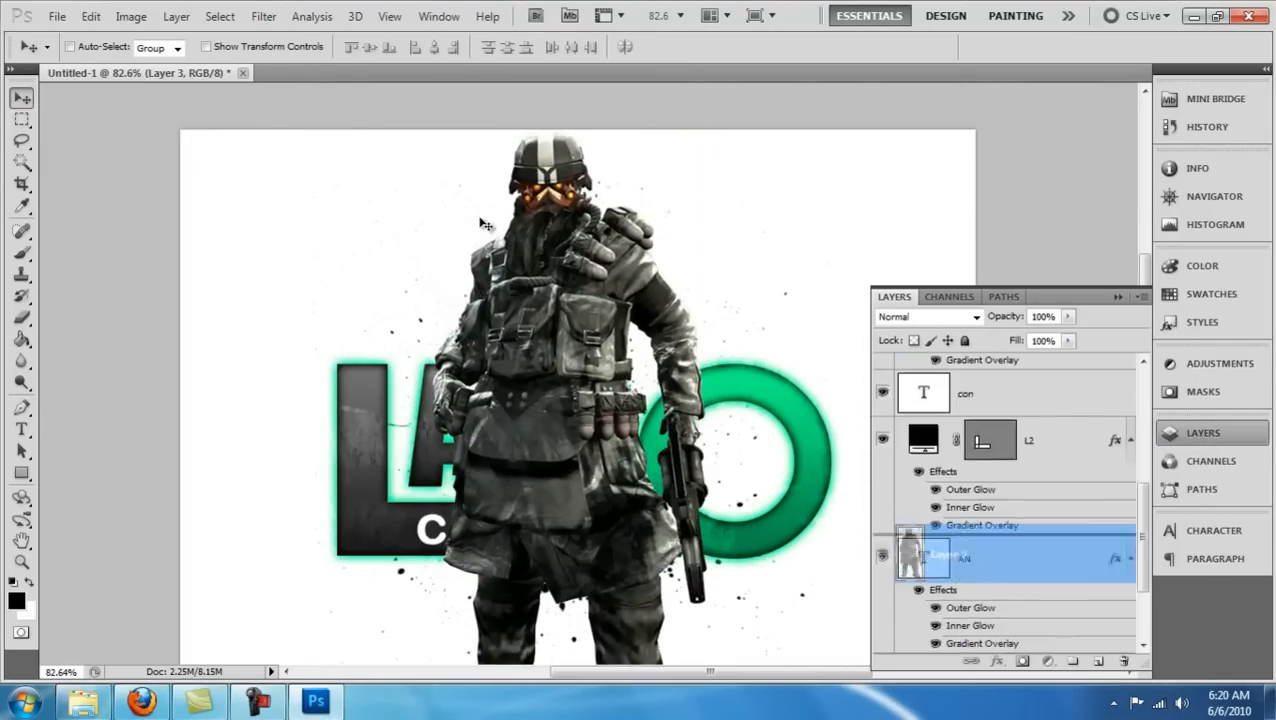
{"action": "left_click_drag", "start_coordinate": [948, 554], "coordinate": [948, 535]}
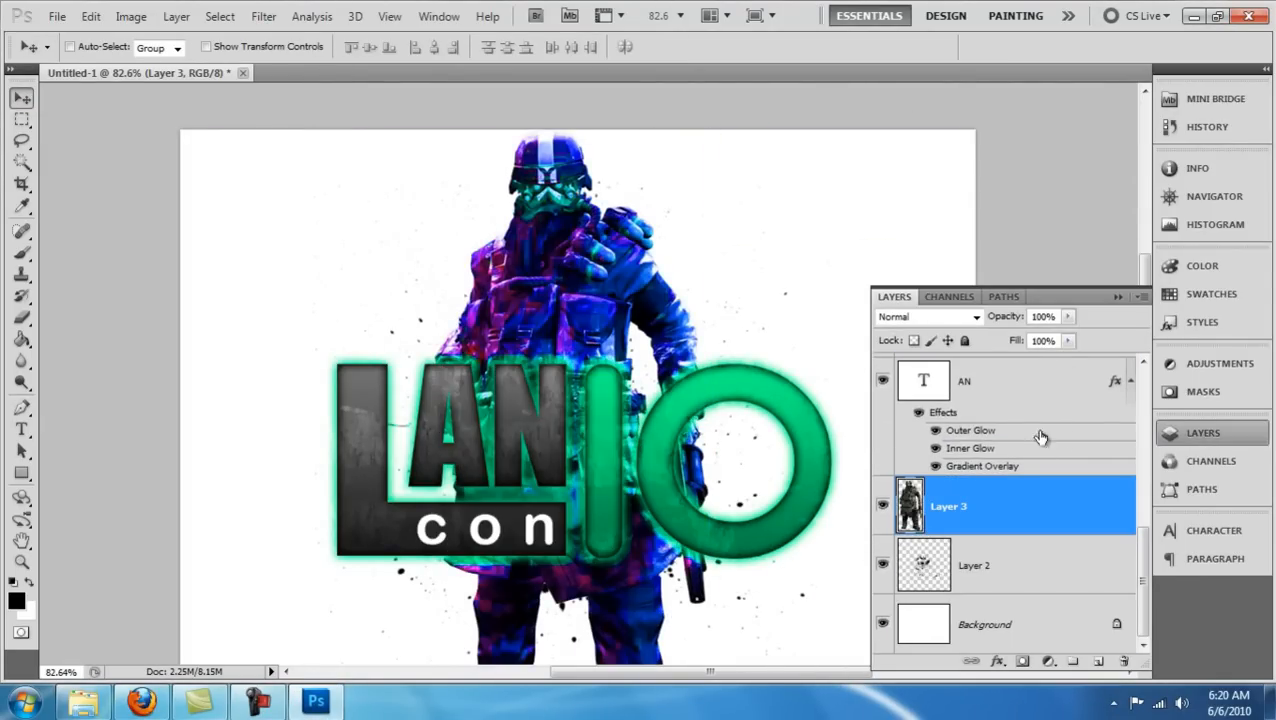
Try colorizing the Hue/Saturation adjustment layer with hue 164 and saturation 100.
{"action": "scroll", "coordinate": [1008, 573], "scroll_direction": "up", "scroll_amount": 5}
{"action": "double_click", "coordinate": [920, 381]}
{"action": "left_click", "coordinate": [1137, 366]}
{"action": "left_click", "coordinate": [1052, 400]}
{"action": "left_click", "coordinate": [1052, 400]}
{"action": "left_click", "coordinate": [1046, 590]}
{"action": "left_click_drag", "start_coordinate": [1007, 480], "coordinate": [1076, 480]}
{"action": "left_click_drag", "start_coordinate": [962, 446], "coordinate": [1042, 446]}
{"action": "left_click_drag", "start_coordinate": [1076, 480], "coordinate": [1141, 480]}
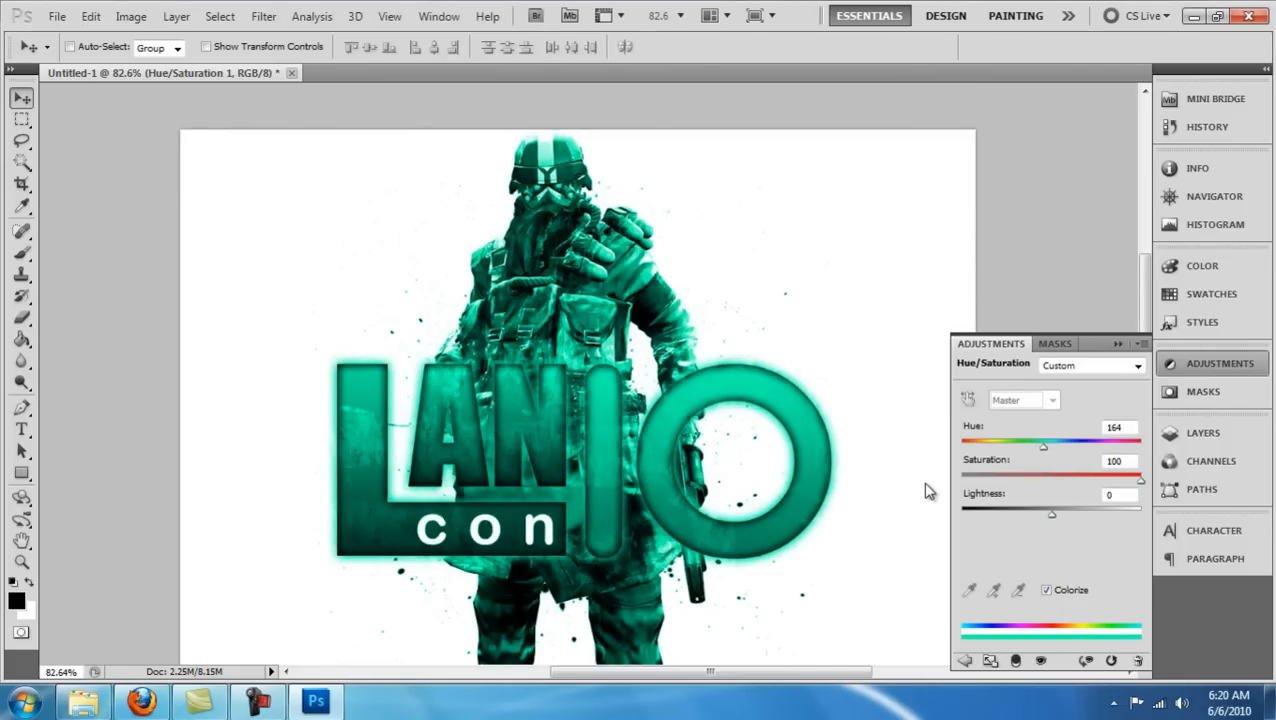
Duplicate the Grenadier layer, hide the original and select the copy.
{"action": "key", "text": "F7"}
{"action": "scroll", "coordinate": [1031, 470], "scroll_direction": "down", "scroll_amount": 5}
{"action": "left_click", "coordinate": [1050, 490]}
{"action": "key", "text": "ctrl+j"}
{"action": "left_click", "coordinate": [1054, 562]}
{"action": "left_click", "coordinate": [1054, 499]}
{"action": "key", "text": "F7"}
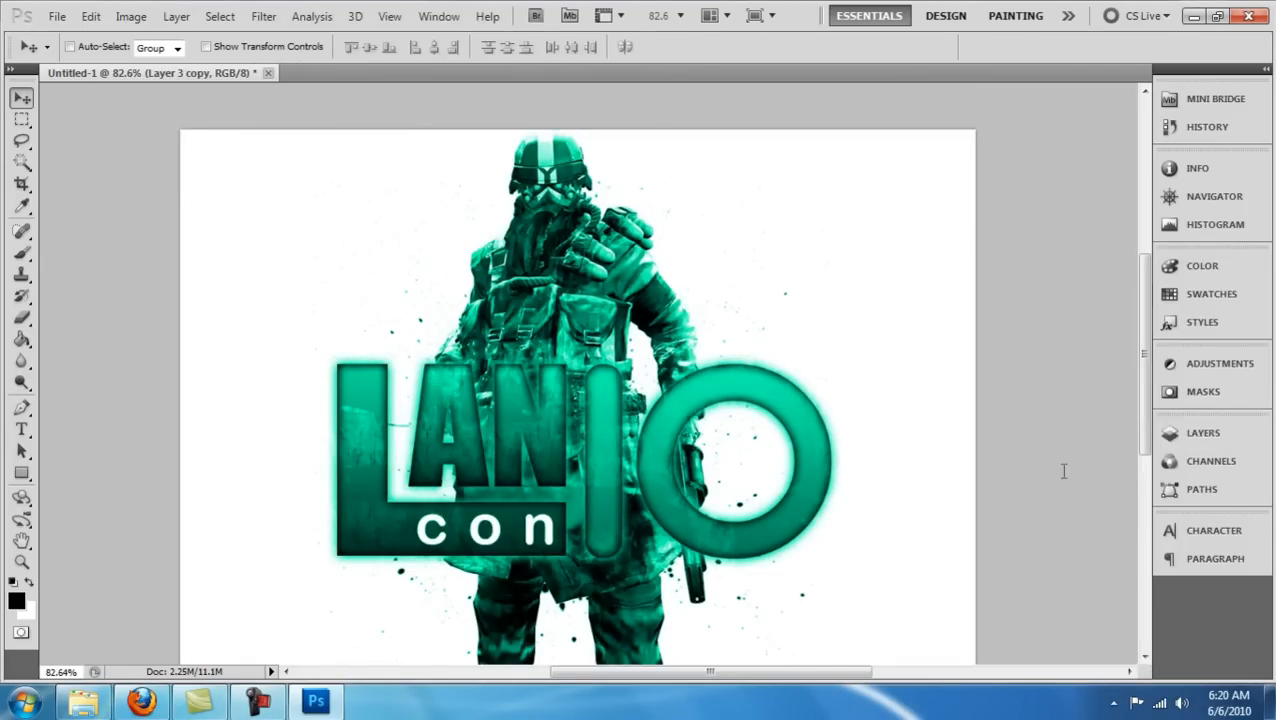
Select the Hue/Saturation adjustment layer and undo its colorizing.
{"action": "key", "text": "ctrl+u"}
{"action": "key", "text": "Escape"}
{"action": "key", "text": "F7"}
{"action": "scroll", "coordinate": [1064, 514], "scroll_direction": "up", "scroll_amount": 5}
{"action": "key", "text": "alt+period"}
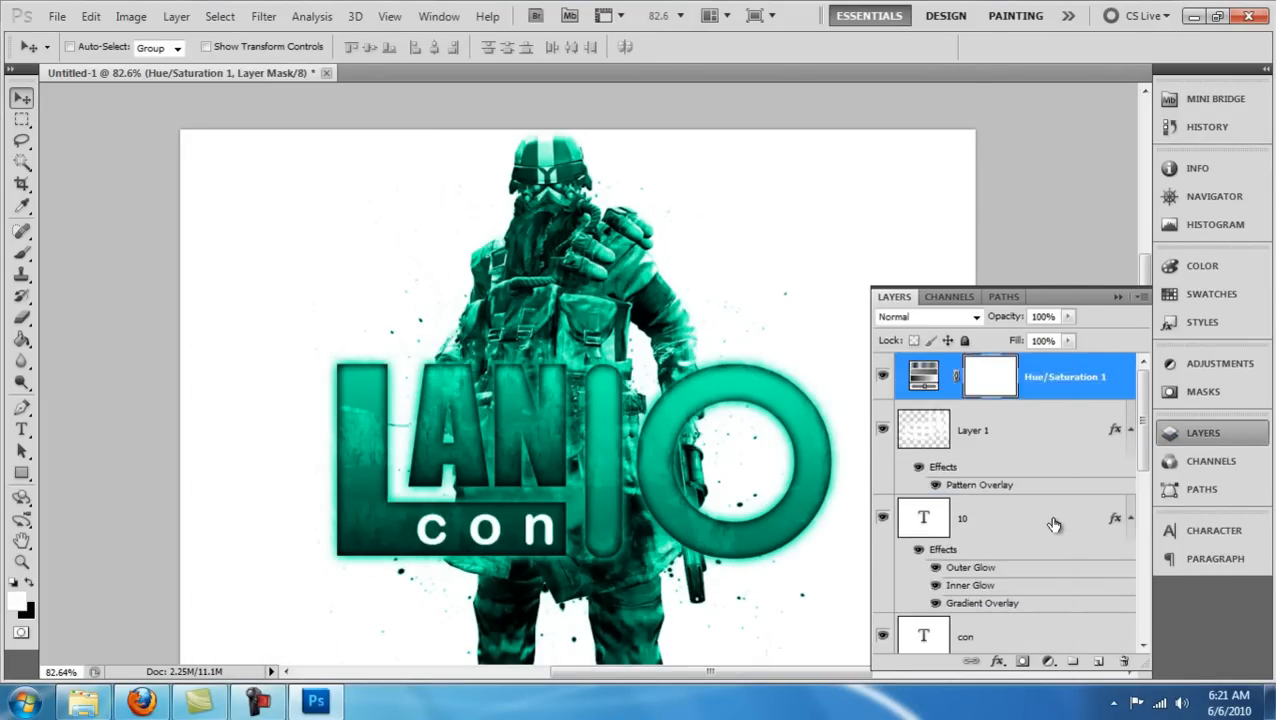
{"action": "key", "text": "ctrl+z"}
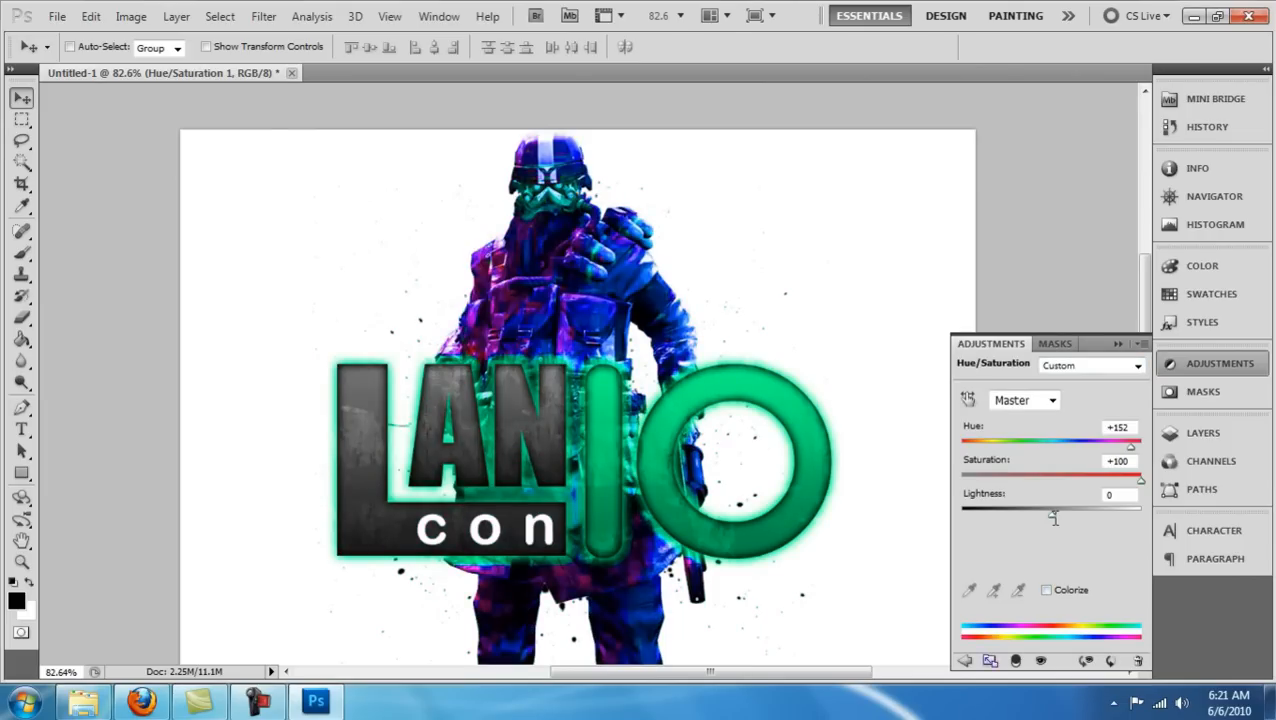
Try clipping the Hue/Saturation adjustment to the layer below, then release the clipping.
{"action": "left_click", "coordinate": [1137, 301]}
{"action": "left_click", "coordinate": [1065, 487]}
{"action": "key", "text": "F7"}
{"action": "key", "text": "alt+3"}
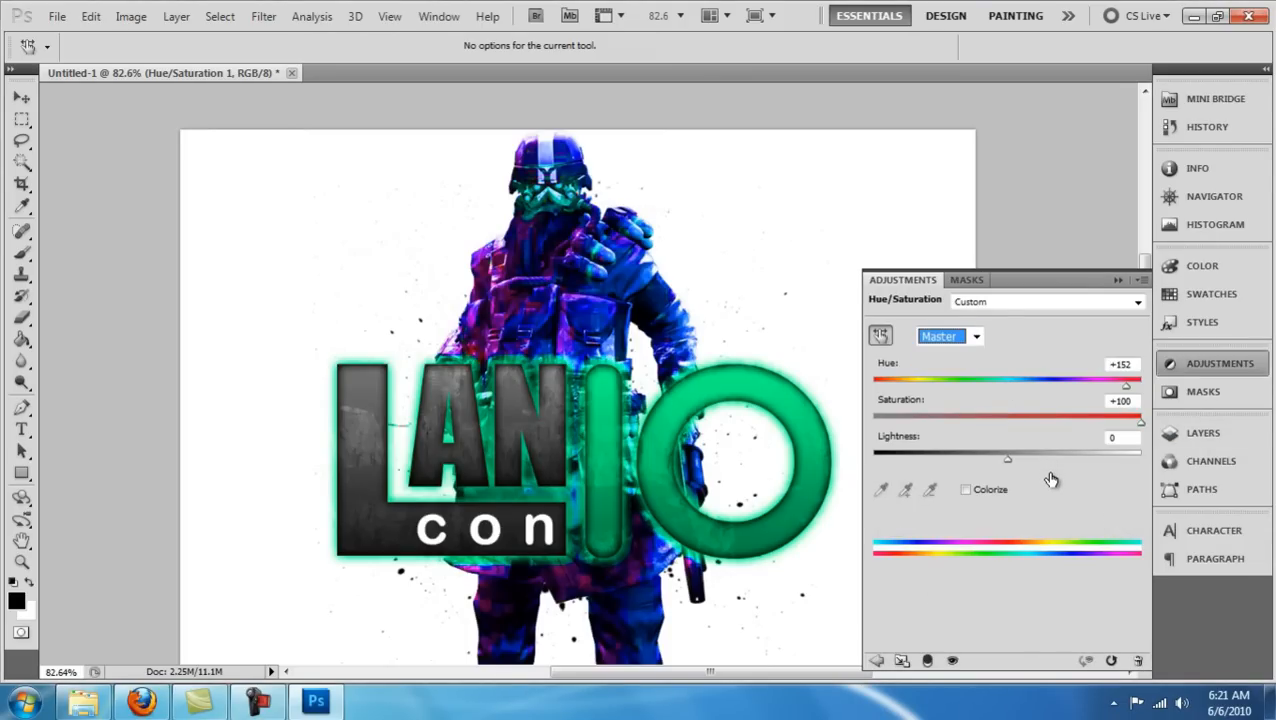
{"action": "key", "text": "ctrl+alt+g"}
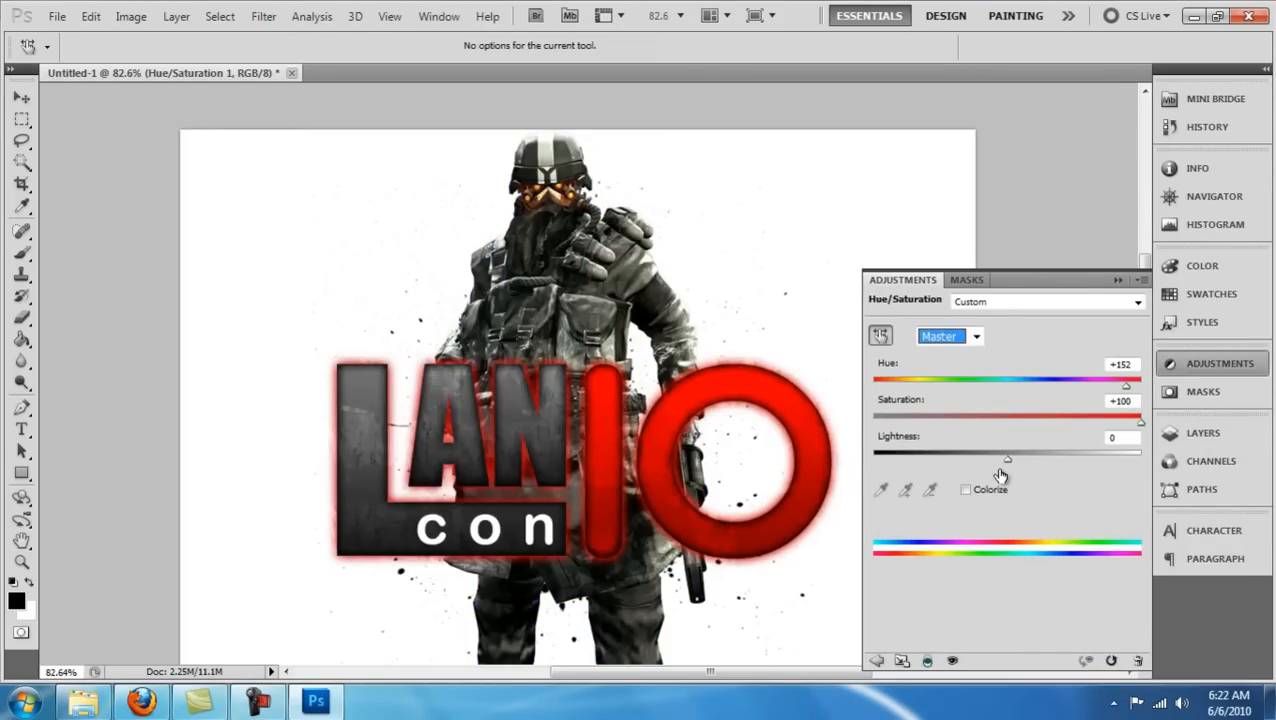
{"action": "key", "text": "ctrl+alt+g"}
{"action": "key", "text": "F7"}
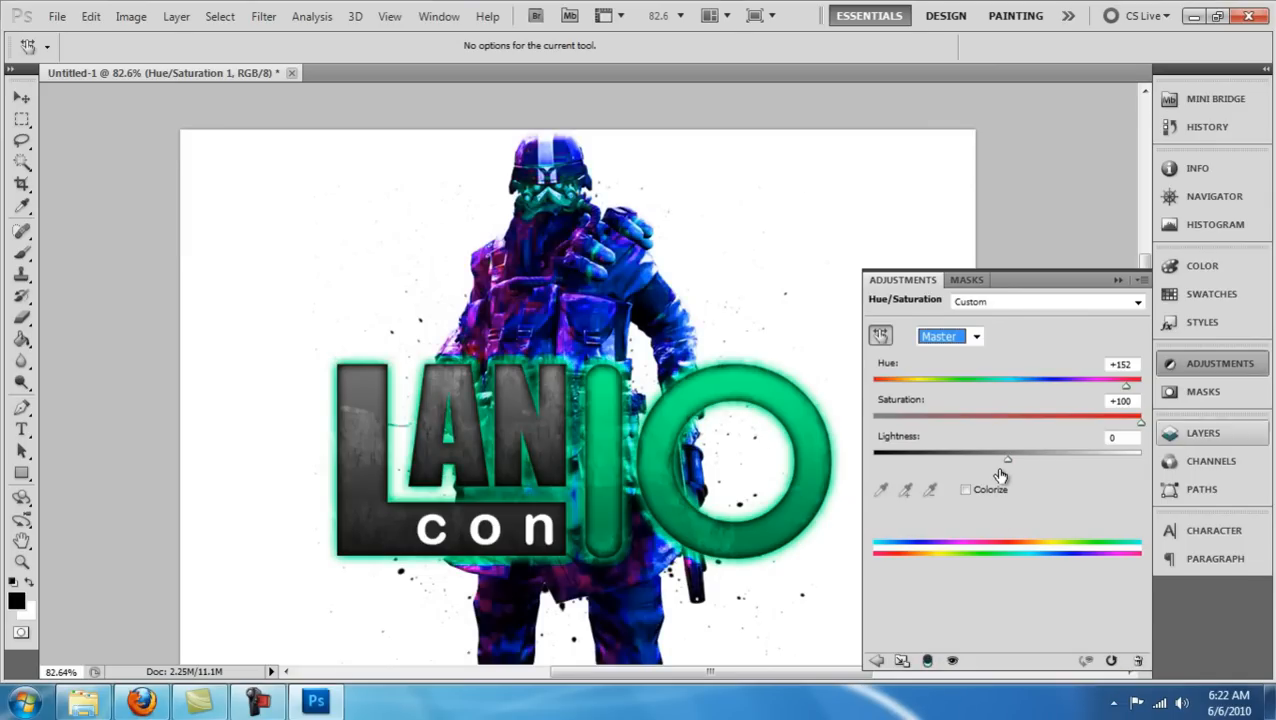
{"action": "key", "text": "alt+["}
{"action": "key", "text": "alt+["}
{"action": "key", "text": "alt+["}
{"action": "key", "text": "alt+]"}
{"action": "key", "text": "alt+]"}
{"action": "key", "text": "ctrl+alt+z"}
{"action": "key", "text": "ctrl+alt+z"}
{"action": "key", "text": "ctrl+alt+z"}
{"action": "key", "text": "ctrl+alt+z"}
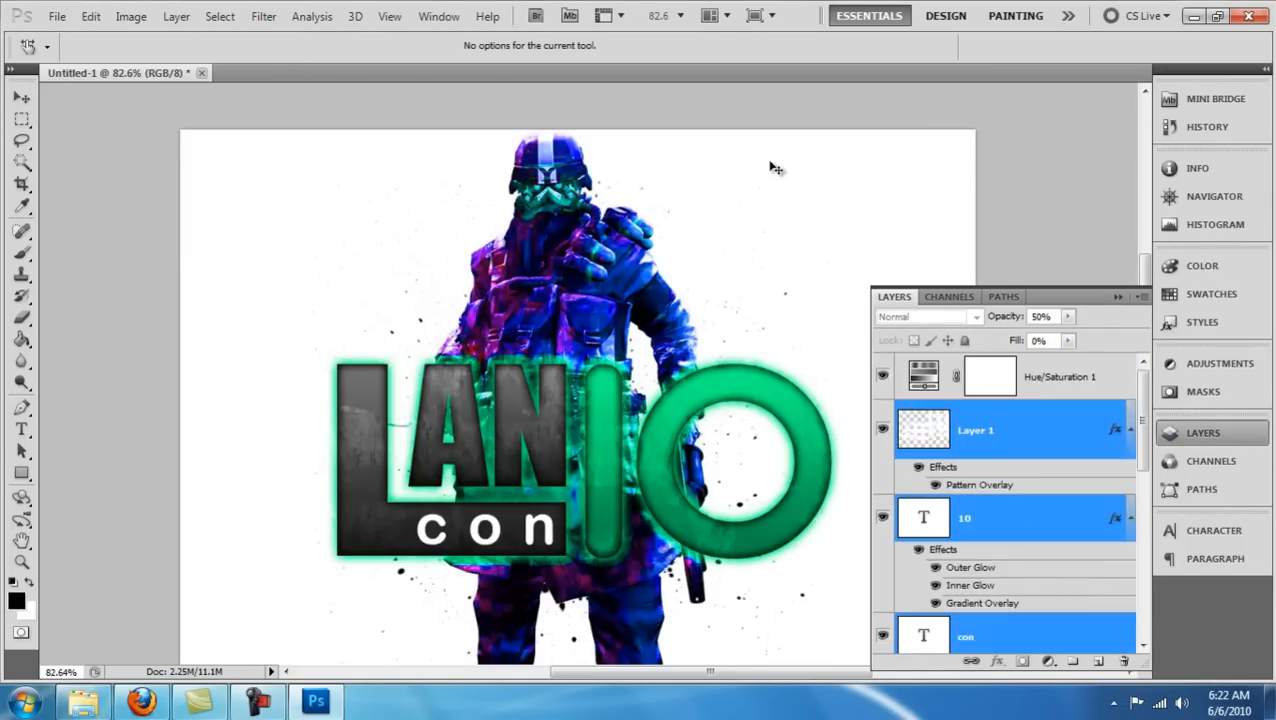
Move the Hue/Saturation adjustment directly above the 10 text layer and clip it to that layer.
{"action": "left_click", "coordinate": [1198, 436]}
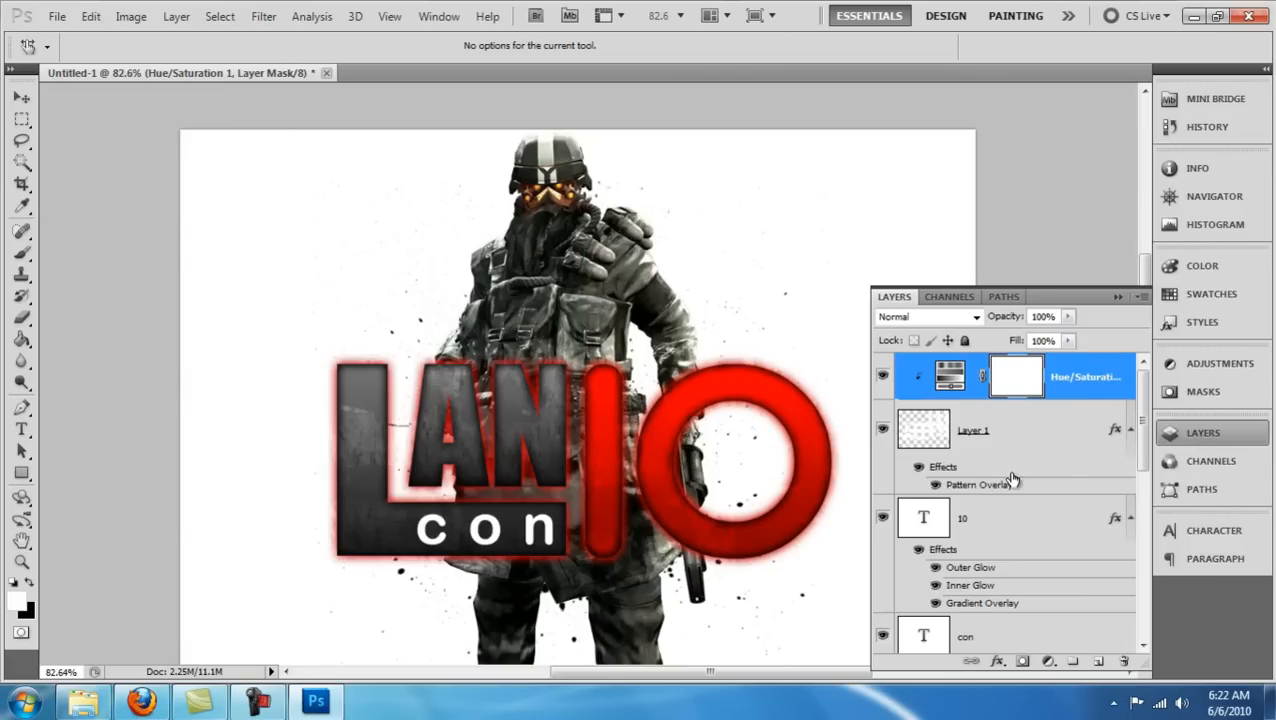
{"action": "left_click_drag", "start_coordinate": [1014, 380], "coordinate": [1037, 478]}
{"action": "scroll", "coordinate": [1037, 480], "scroll_direction": "up", "scroll_amount": 2}
{"action": "double_click", "coordinate": [926, 470]}
{"action": "key", "text": "ctrl+alt+g"}
Try moving the con text layer between the 10 layer and its clipped adjustment, and undo it.
{"action": "key", "text": "F7"}
{"action": "right_click", "coordinate": [1060, 487]}
{"action": "key", "text": "Escape"}
{"action": "key", "text": "alt+["}
{"action": "key", "text": "alt+["}
{"action": "key", "text": "ctrl+]"}
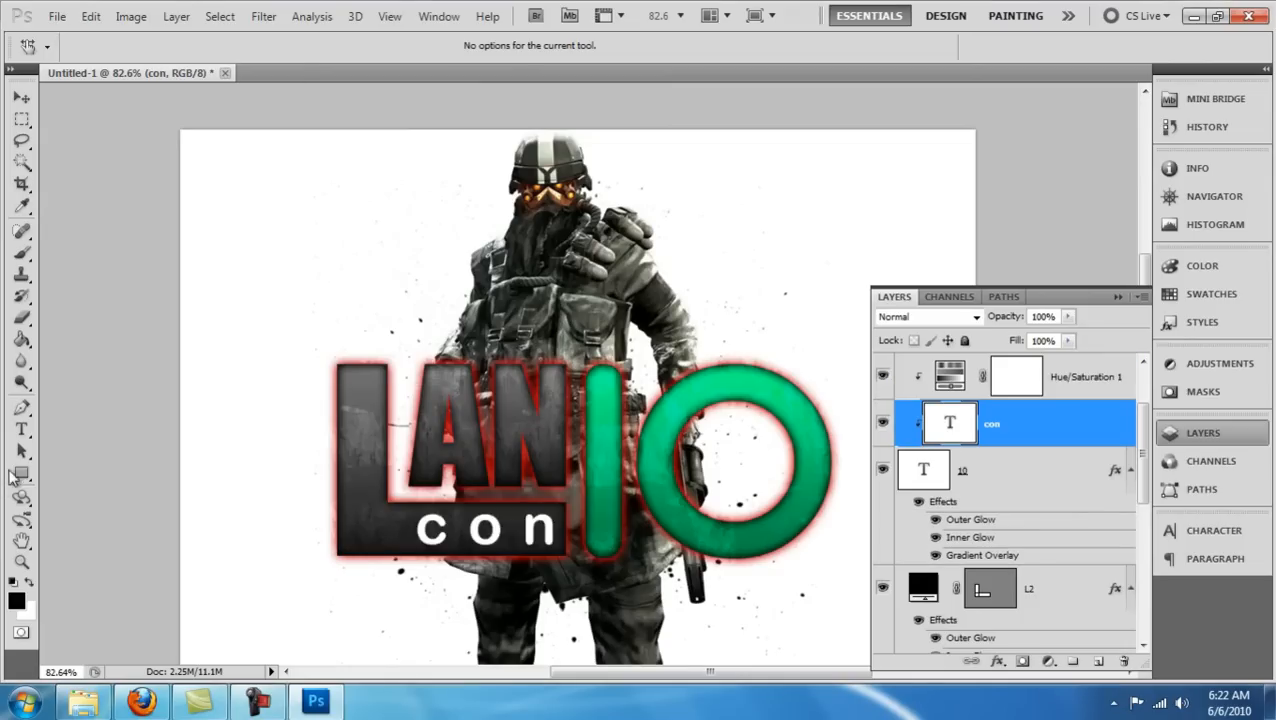
{"action": "key", "text": "ctrl+z"}
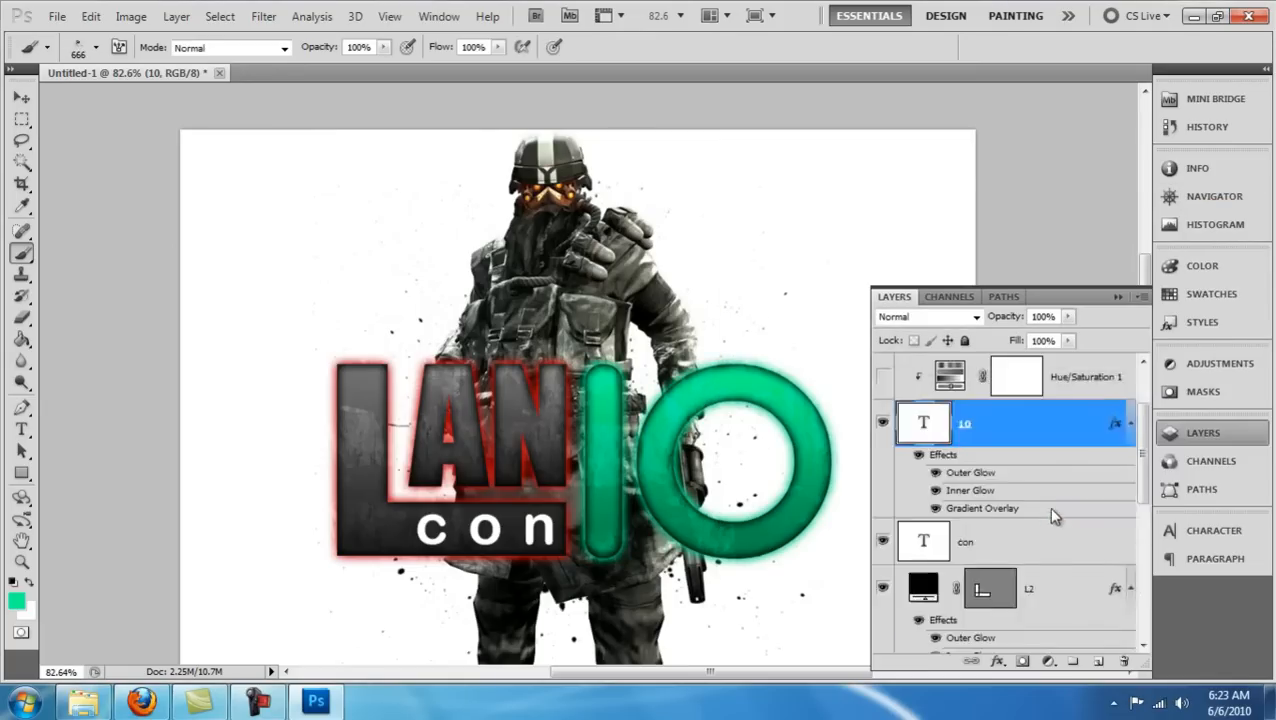
Recolour the outer glow of the L2 shape layer to green #00bc62.
{"action": "scroll", "coordinate": [1052, 510], "scroll_direction": "down", "scroll_amount": 3}
{"action": "double_click", "coordinate": [1094, 444]}
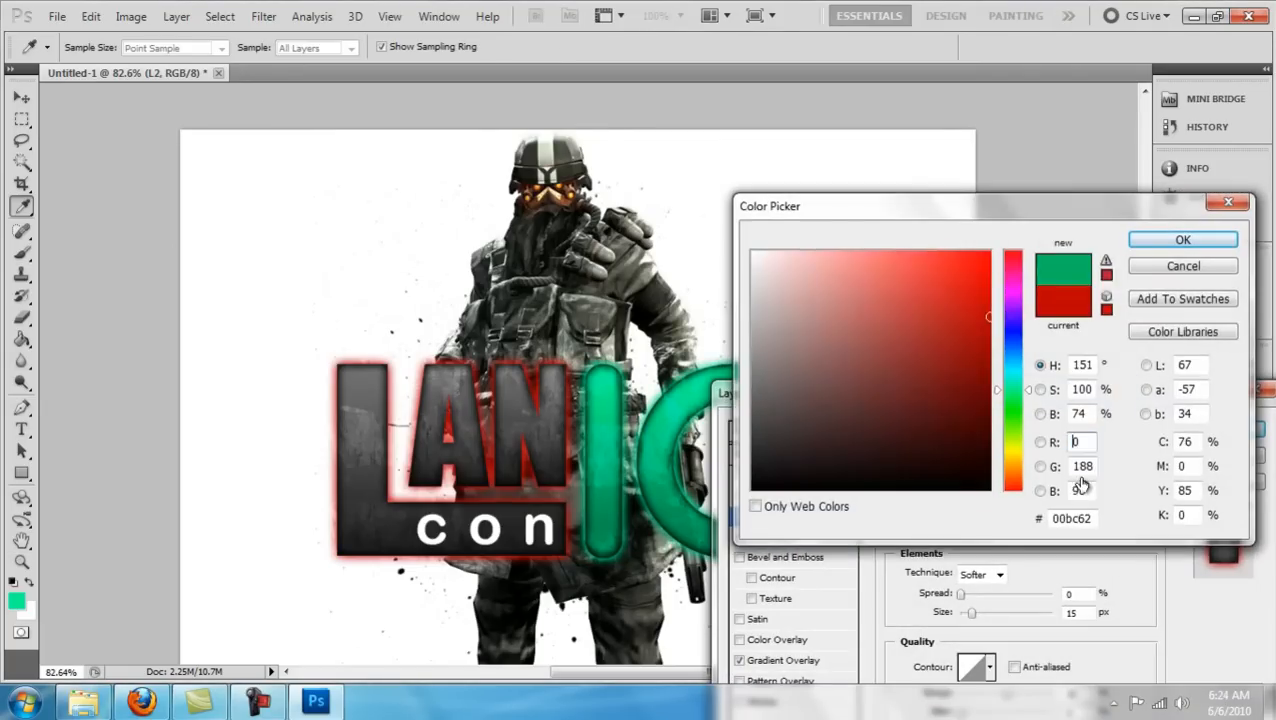
{"action": "key", "text": "Return"}
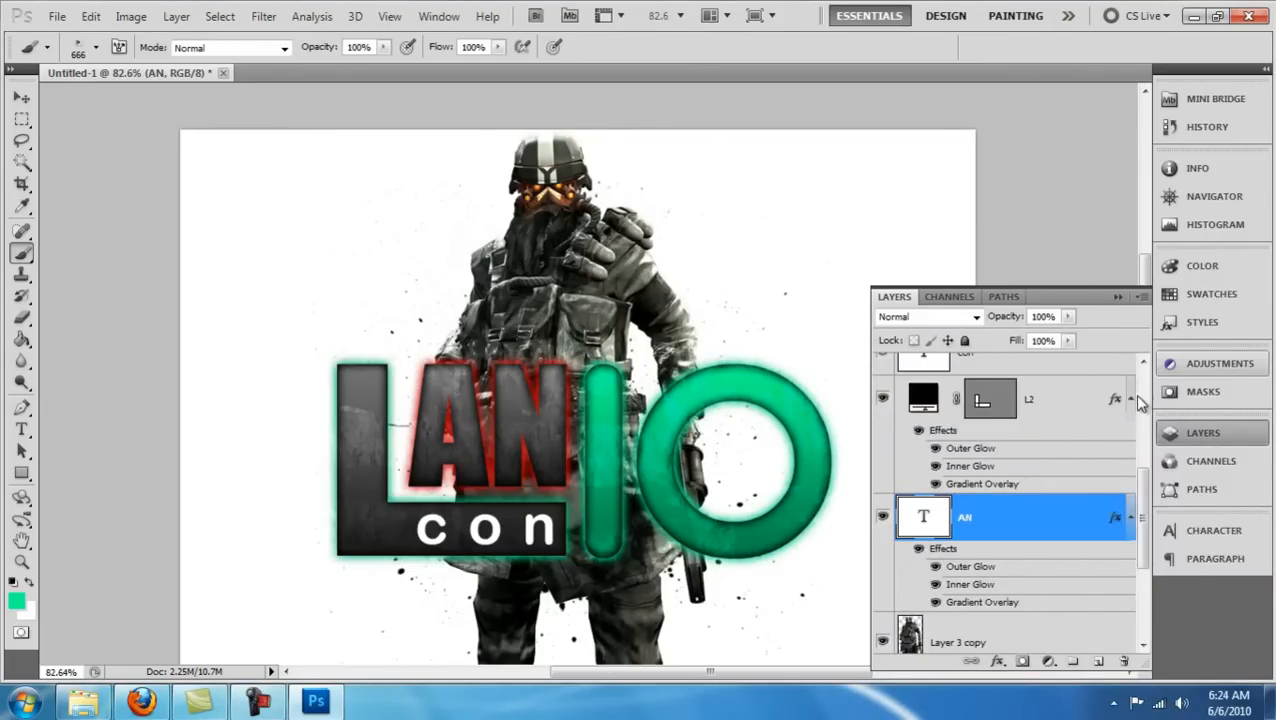
Paste the copied green layer style onto the AN text layer.
{"action": "right_click", "coordinate": [1133, 394]}
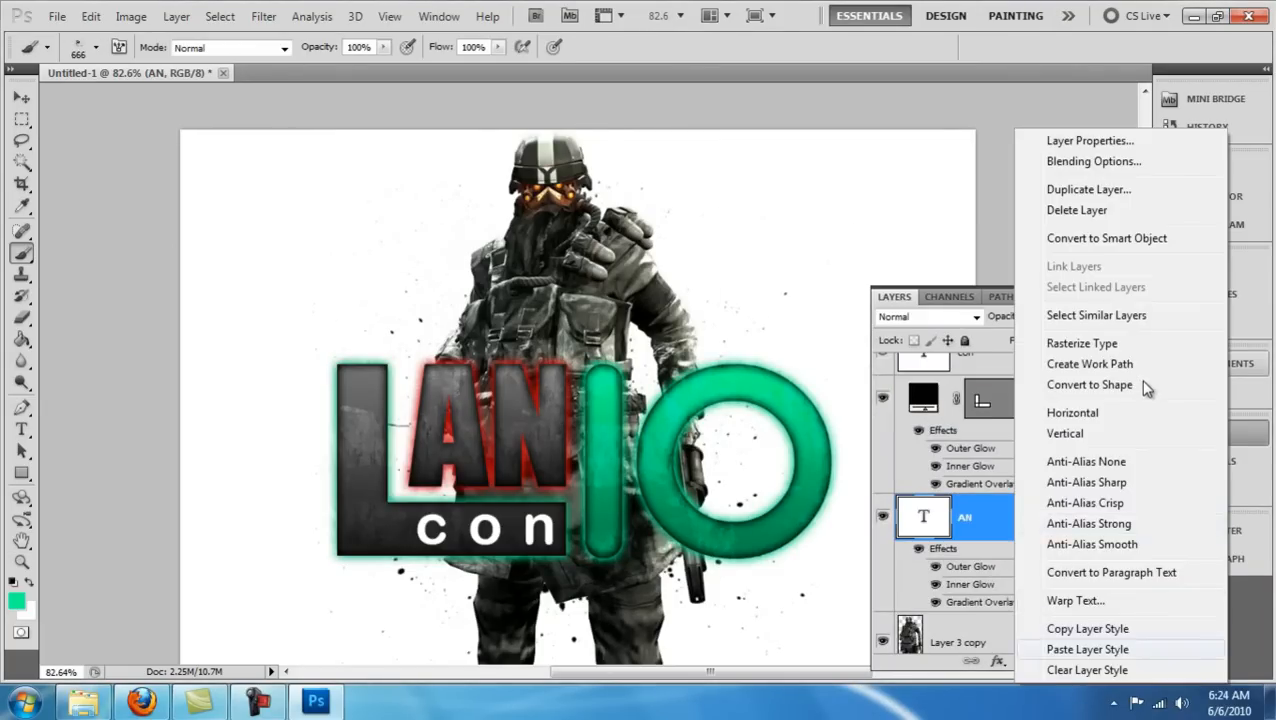
{"action": "left_click", "coordinate": [1087, 649]}
{"action": "scroll", "coordinate": [1005, 500], "scroll_direction": "up", "scroll_amount": 3}
{"action": "scroll", "coordinate": [1005, 500], "scroll_direction": "down", "scroll_amount": 5}
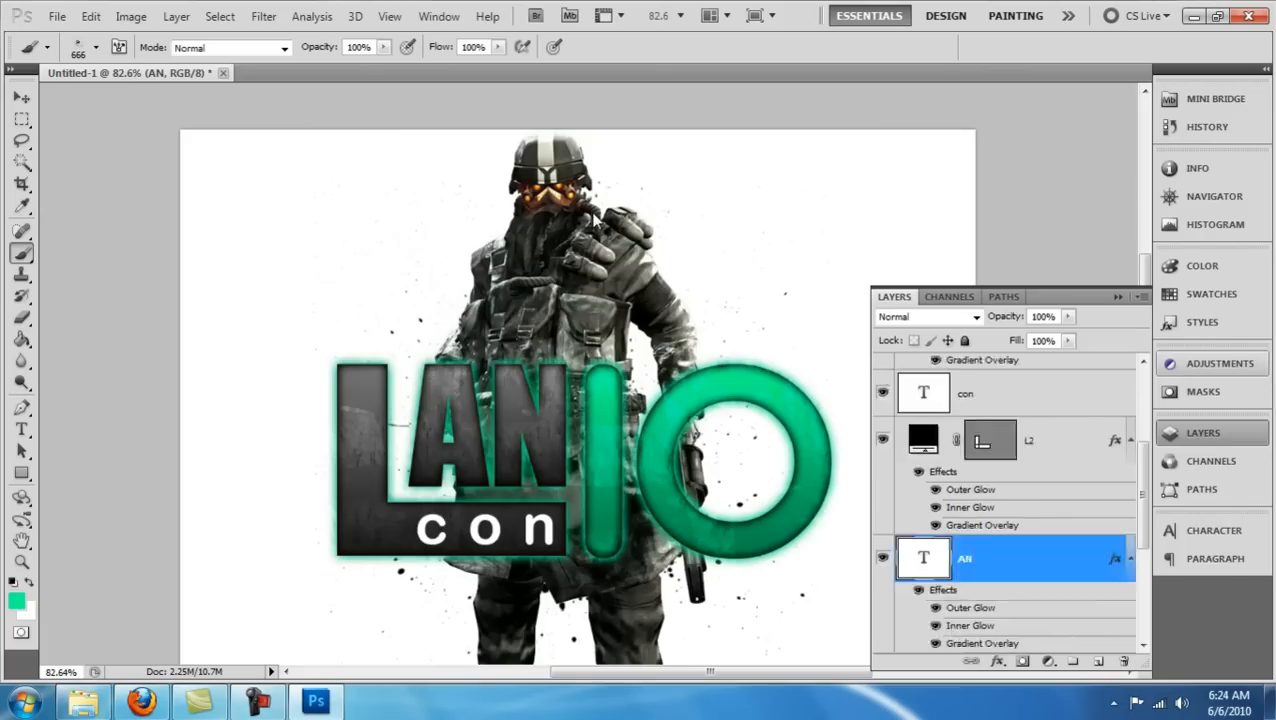
Raise the Grenadier copy's contrast with Levels, using black input 52, midtone 2.48 and a white input below 176.
{"action": "left_click", "coordinate": [1010, 448]}
{"action": "left_click", "coordinate": [21, 119]}
{"action": "key", "text": "ctrl+u"}
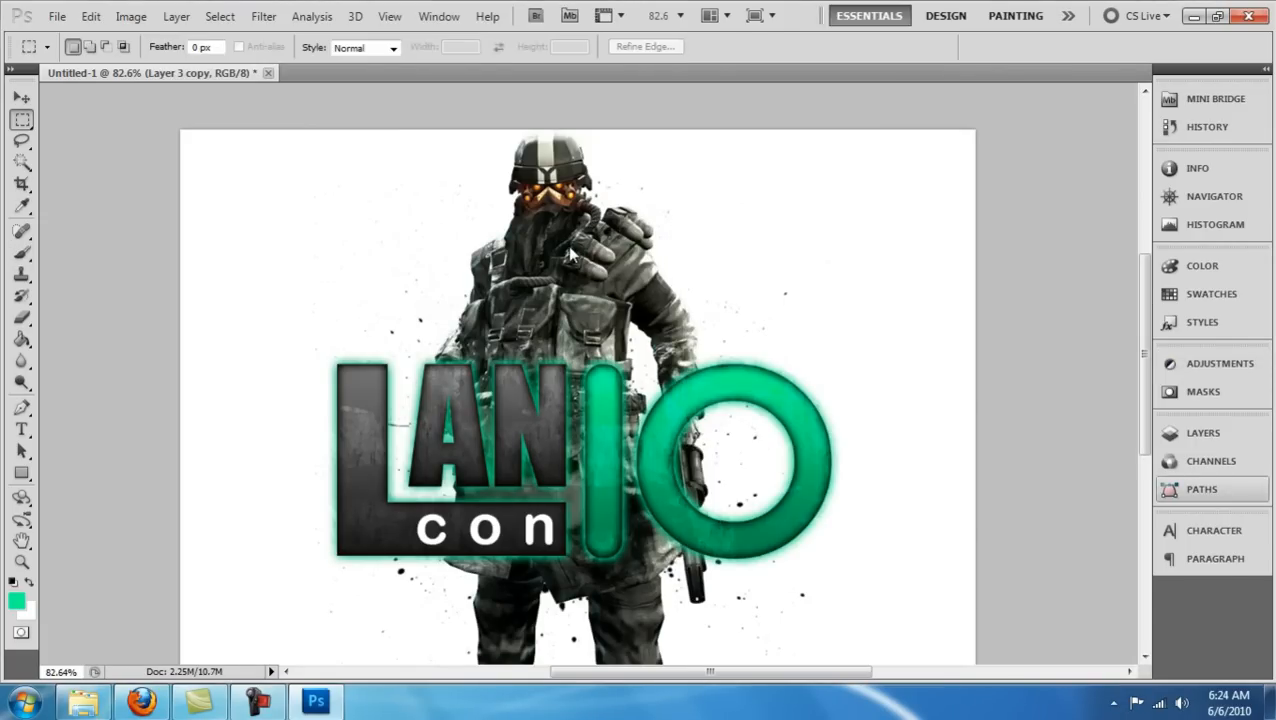
{"action": "key", "text": "alt+e"}
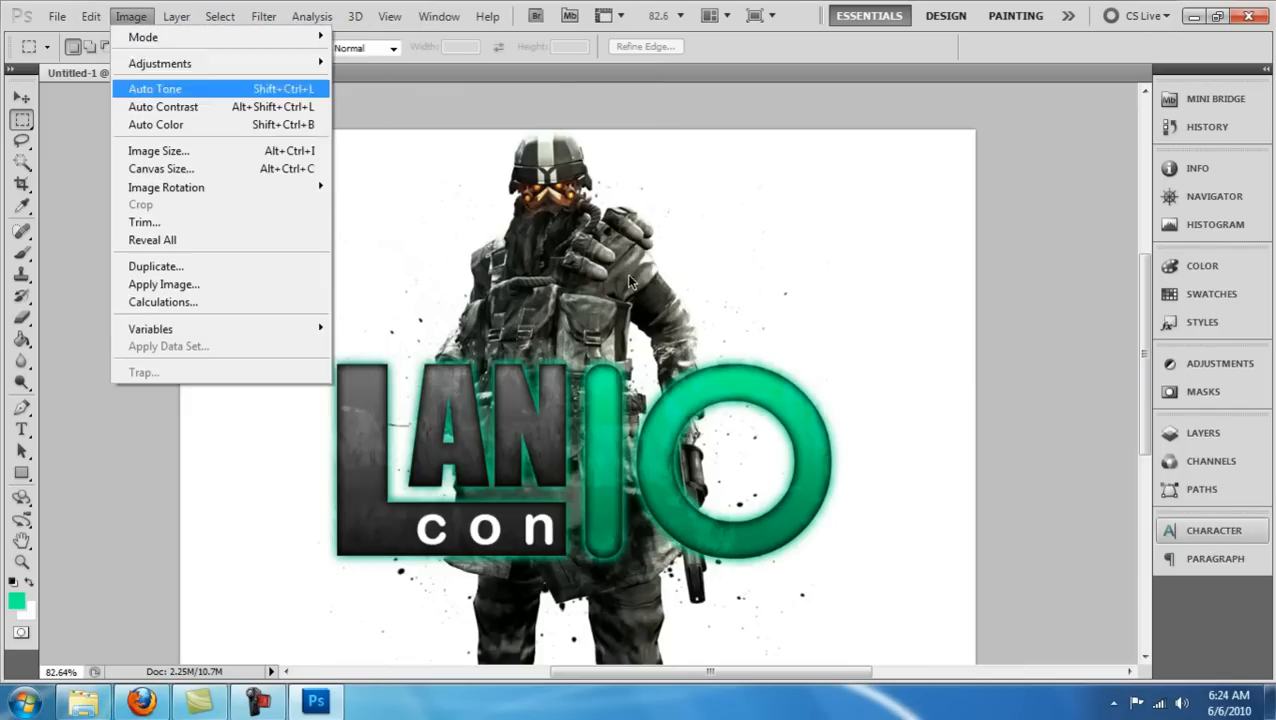
{"action": "left_click", "coordinate": [364, 80]}
{"action": "left_click_drag", "start_coordinate": [1008, 422], "coordinate": [934, 422]}
{"action": "left_click_drag", "start_coordinate": [769, 422], "coordinate": [812, 422]}
{"action": "left_click_drag", "start_coordinate": [873, 422], "coordinate": [818, 422]}
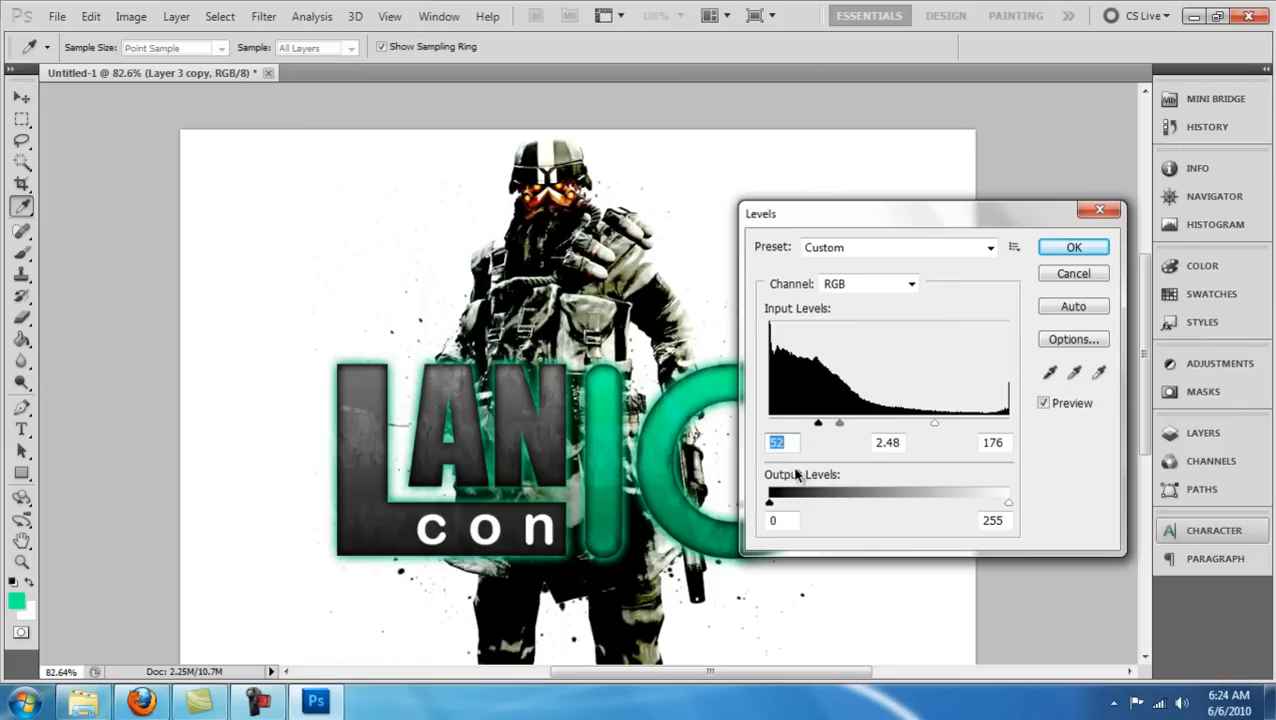
{"action": "left_click_drag", "start_coordinate": [934, 422], "coordinate": [908, 422]}
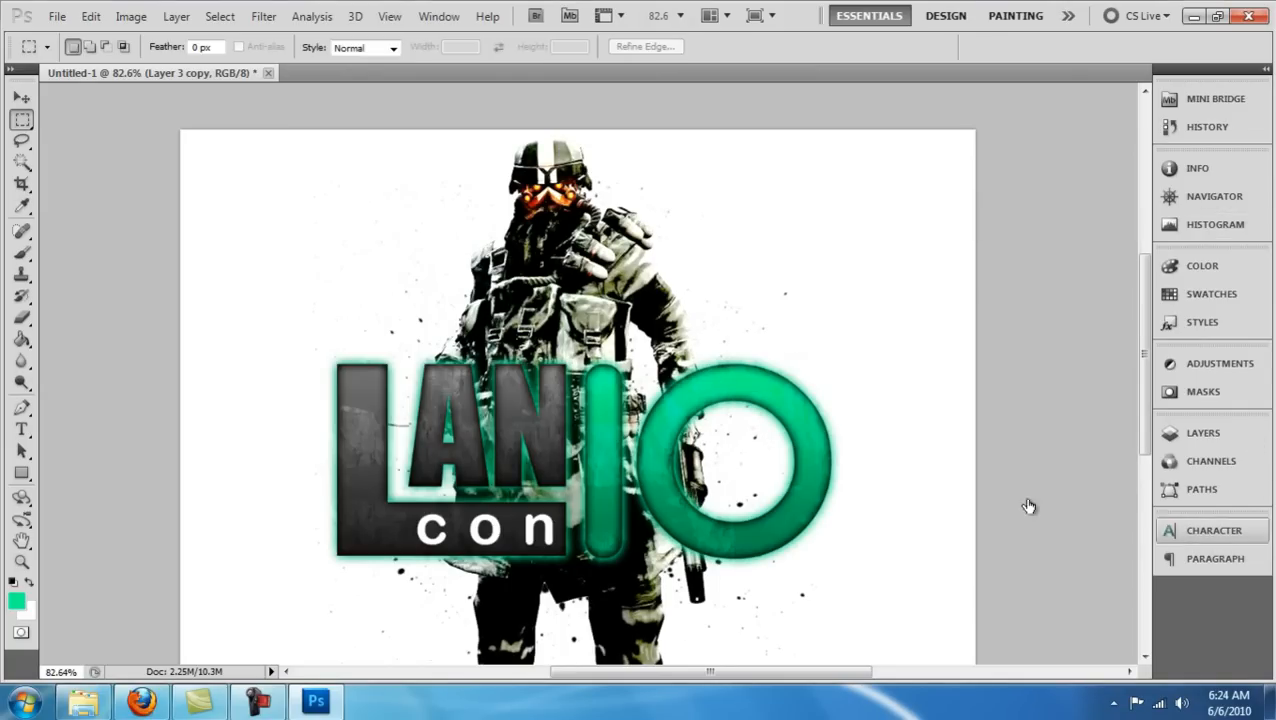
Duplicate the high-contrast Grenadier layer and colorize the duplicate green with hue 153 and saturation 58.
{"action": "key", "text": "F7"}
{"action": "left_click_drag", "start_coordinate": [1029, 506], "coordinate": [1108, 660]}
{"action": "key", "text": "F7"}
{"action": "key", "text": "ctrl+u"}
{"action": "key", "text": "alt+o"}
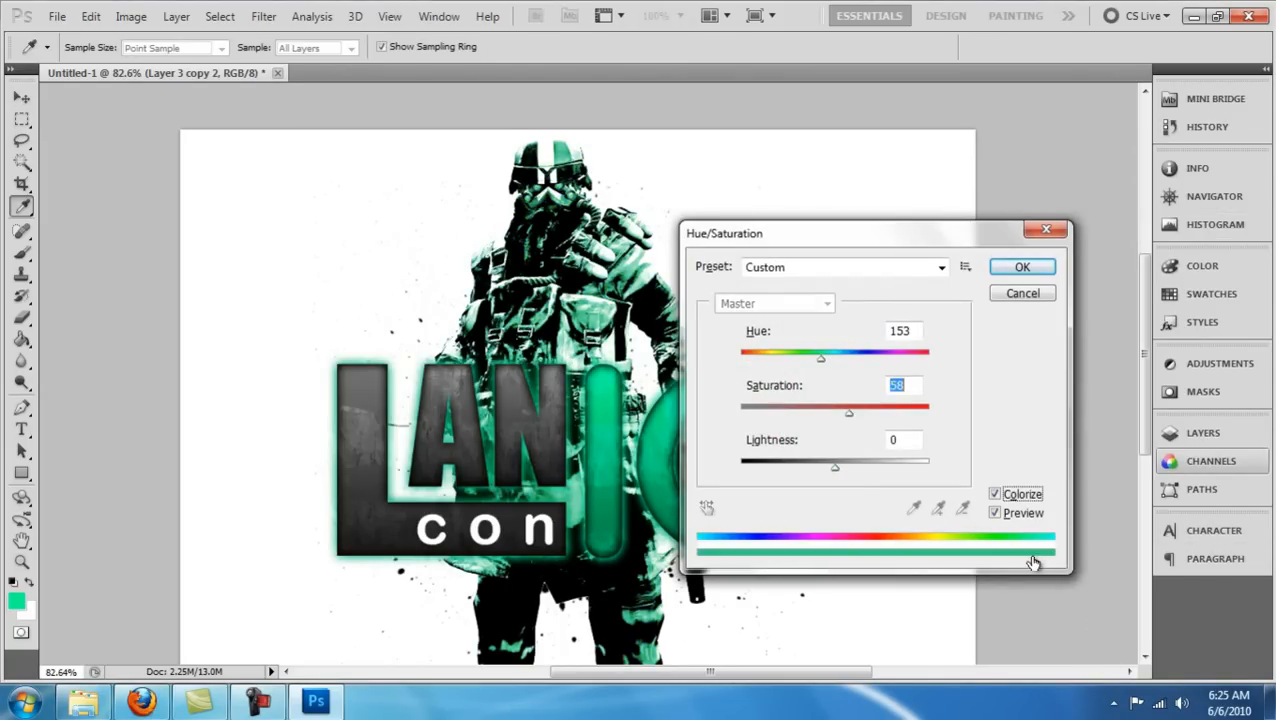
{"action": "key", "text": "Return"}
Duplicate the ink splatter layer and move the copy across behind the Grenadier.
{"action": "key", "text": "F7"}
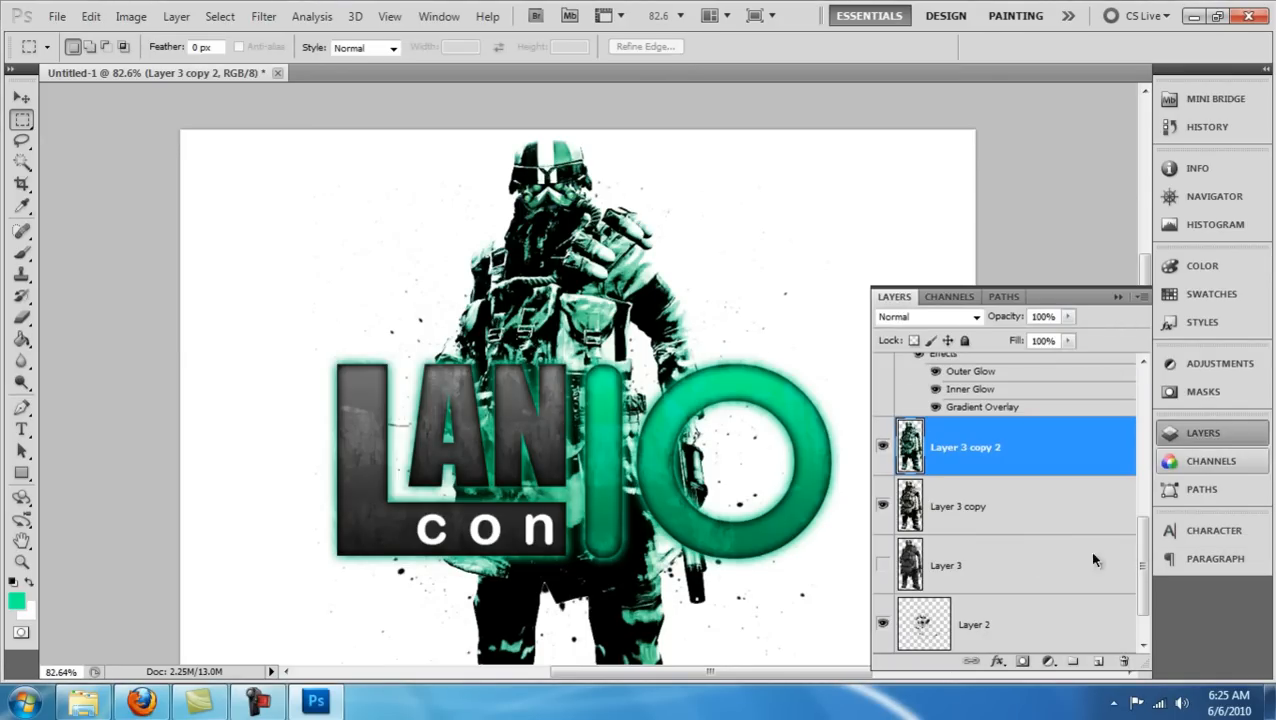
{"action": "left_click_drag", "start_coordinate": [1029, 624], "coordinate": [1098, 661]}
{"action": "key", "text": "F7"}
{"action": "key", "text": "v"}
{"action": "left_click_drag", "start_coordinate": [540, 330], "coordinate": [740, 450]}
Flip the splatter copy horizontally, adjust its position and duplicate the splatters once more.
{"action": "key", "text": "alt+e"}
{"action": "key", "text": "a"}
{"action": "key", "text": "h"}
{"action": "left_click_drag", "start_coordinate": [1052, 523], "coordinate": [1027, 516]}
{"action": "key", "text": "F7"}
{"action": "left_click_drag", "start_coordinate": [988, 570], "coordinate": [1100, 661]}
{"action": "key", "text": "F7"}
{"action": "key", "text": "ctrl+u"}
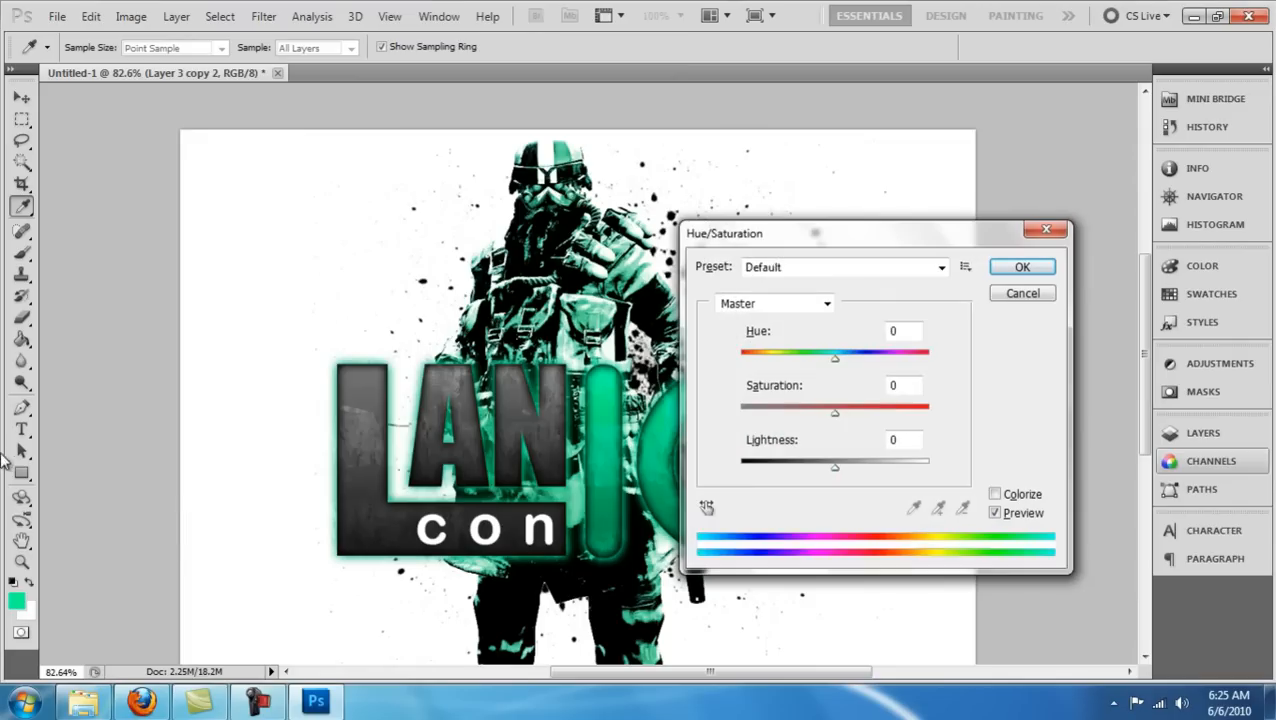
{"action": "left_click_drag", "start_coordinate": [748, 412], "coordinate": [928, 412]}
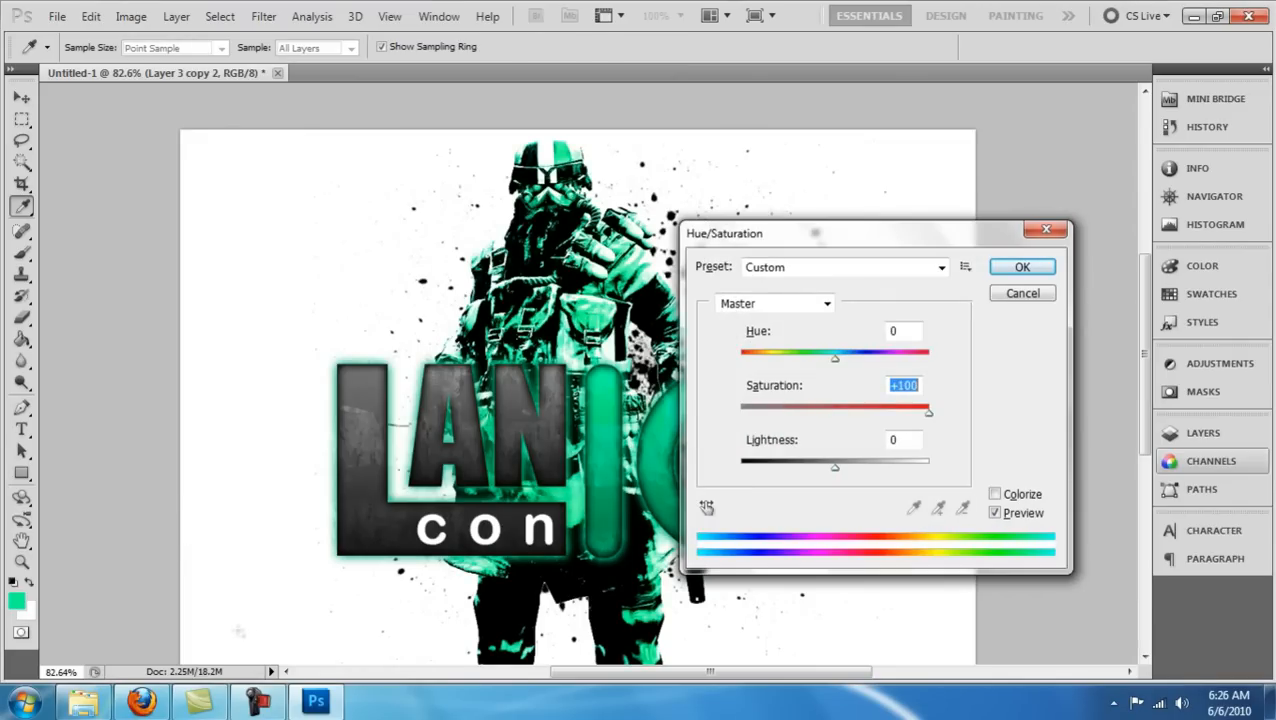
{"action": "key", "text": "Escape"}
Delete the green Grenadier copy and step back through the history to before the splatter and green-tinted duplicates.
{"action": "key", "text": "F7"}
{"action": "key", "text": "Delete"}
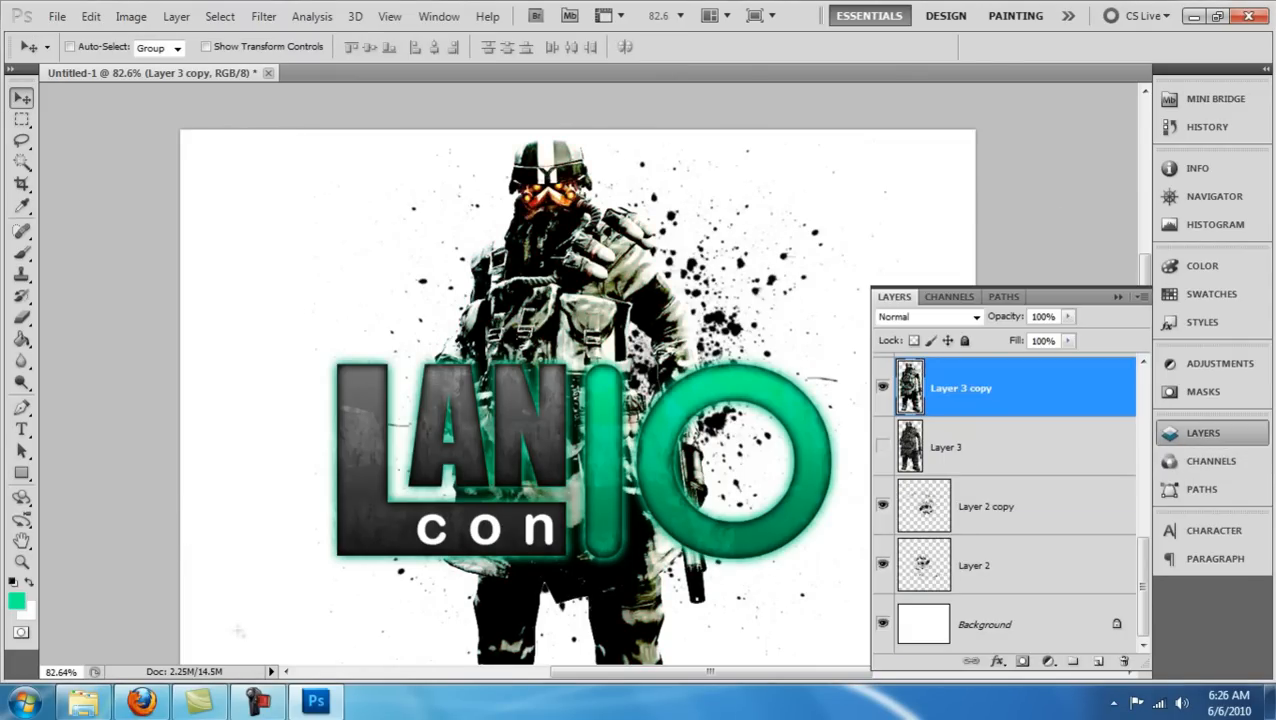
{"action": "key", "text": "F7"}
{"action": "key", "text": "ctrl+alt+z"}
{"action": "key", "text": "ctrl+alt+z"}
{"action": "key", "text": "ctrl+alt+z"}
{"action": "key", "text": "ctrl+alt+z"}
{"action": "key", "text": "ctrl+alt+z"}
{"action": "key", "text": "F7"}
{"action": "key", "text": "ctrl+alt+z"}
{"action": "key", "text": "F7"}
{"action": "key", "text": "ctrl+u"}
{"action": "key", "text": "alt+o"}
{"action": "key", "text": "alt+a"}
{"action": "key", "text": "shift+Up"}
{"action": "key", "text": "shift+Up"}
{"action": "key", "text": "shift+Up"}
{"action": "key", "text": "shift+Up"}
{"action": "key", "text": "shift+Up"}
{"action": "key", "text": "shift+Up"}
{"action": "key", "text": "shift+Down"}
{"action": "key", "text": "shift+Down"}
{"action": "key", "text": "shift+Down"}
{"action": "key", "text": "shift+Down"}
{"action": "key", "text": "shift+Down"}
{"action": "key", "text": "shift+Down"}
{"action": "key", "text": "shift+Down"}
{"action": "key", "text": "shift+Down"}
{"action": "key", "text": "shift+Down"}
{"action": "key", "text": "Escape"}
Darken the Grenadier copy heavily with Levels by raising the black input level.
{"action": "key", "text": "alt+i"}
{"action": "key", "text": "a"}
{"action": "key", "text": "Down"}
{"action": "left_click", "coordinate": [400, 80]}
{"action": "left_click_drag", "start_coordinate": [1009, 423], "coordinate": [1009, 423]}
{"action": "left_click_drag", "start_coordinate": [769, 423], "coordinate": [909, 423]}
{"action": "key", "text": "Tab"}
{"action": "key", "text": "Return"}
{"action": "key", "text": "v"}
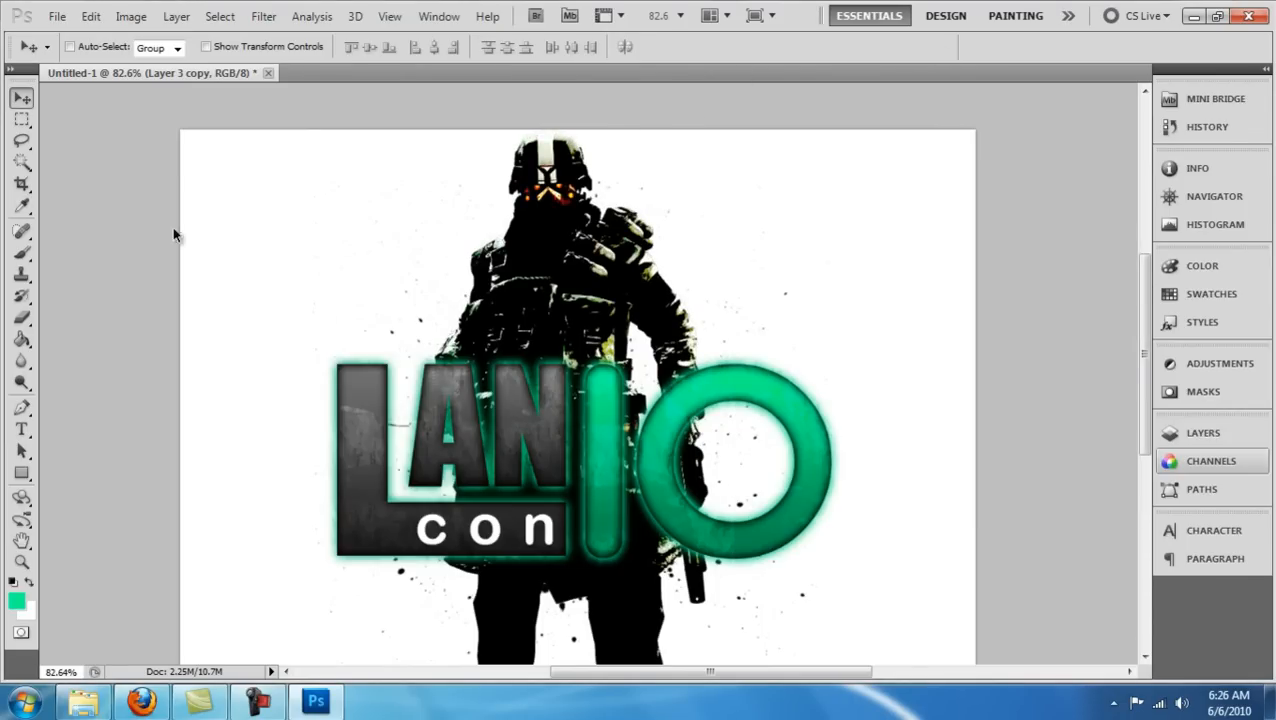
Lasso the Grenadier's glowing visor, copy it onto its own layer and desaturate the Grenadier copy beneath it.
{"action": "key", "text": "F7"}
{"action": "key", "text": "F7"}
{"action": "scroll", "coordinate": [587, 162], "scroll_direction": "up", "scroll_amount": 14}
{"action": "key", "text": "l"}
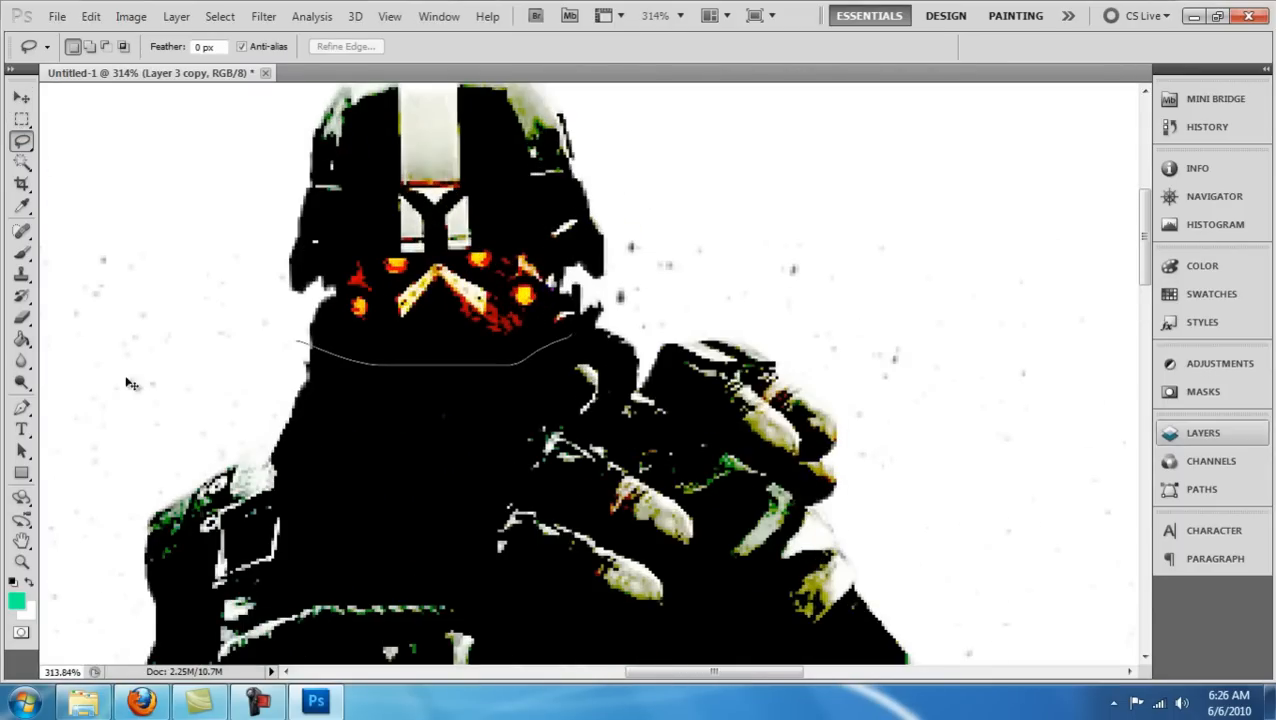
{"action": "key", "text": "ctrl+d"}
{"action": "key", "text": "F7"}
{"action": "scroll", "coordinate": [444, 516], "scroll_direction": "down", "scroll_amount": 1}
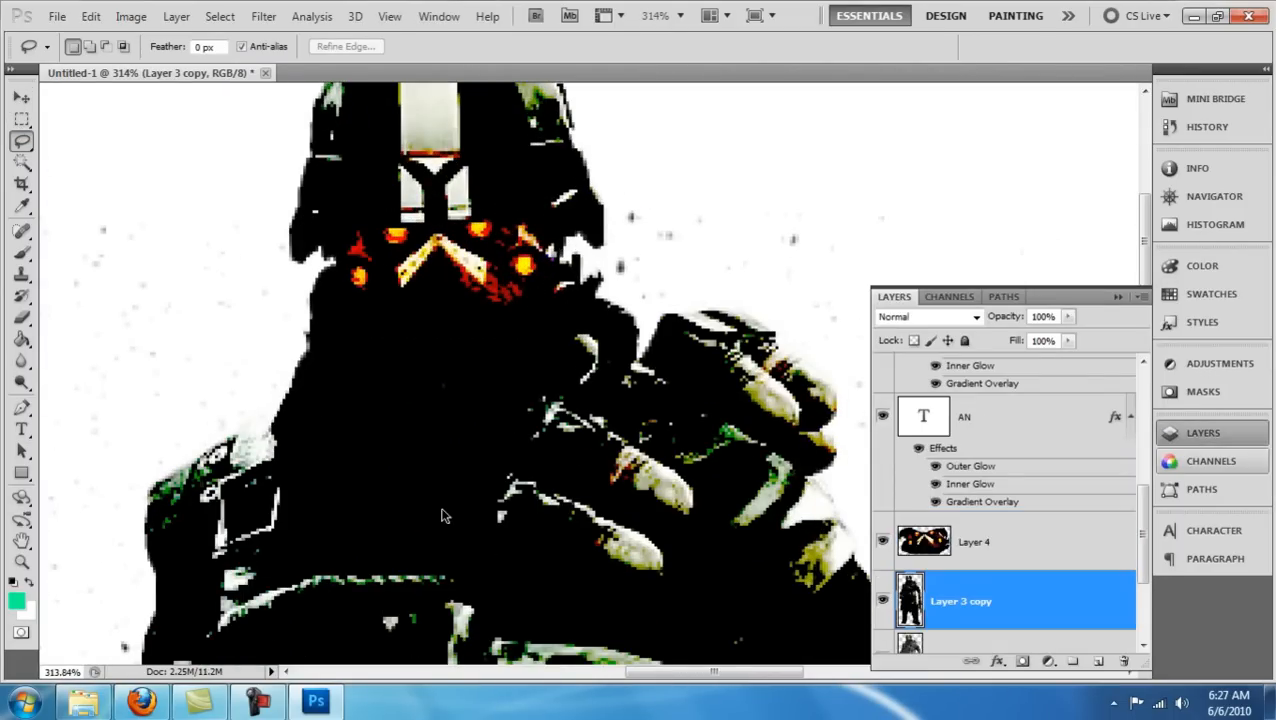
{"action": "key", "text": "ctrl+shift+u"}
Colorize the separated visor layer green with hue 153 and saturation 100.
{"action": "key", "text": "alt+bracketright"}
{"action": "key", "text": "ctrl+1"}
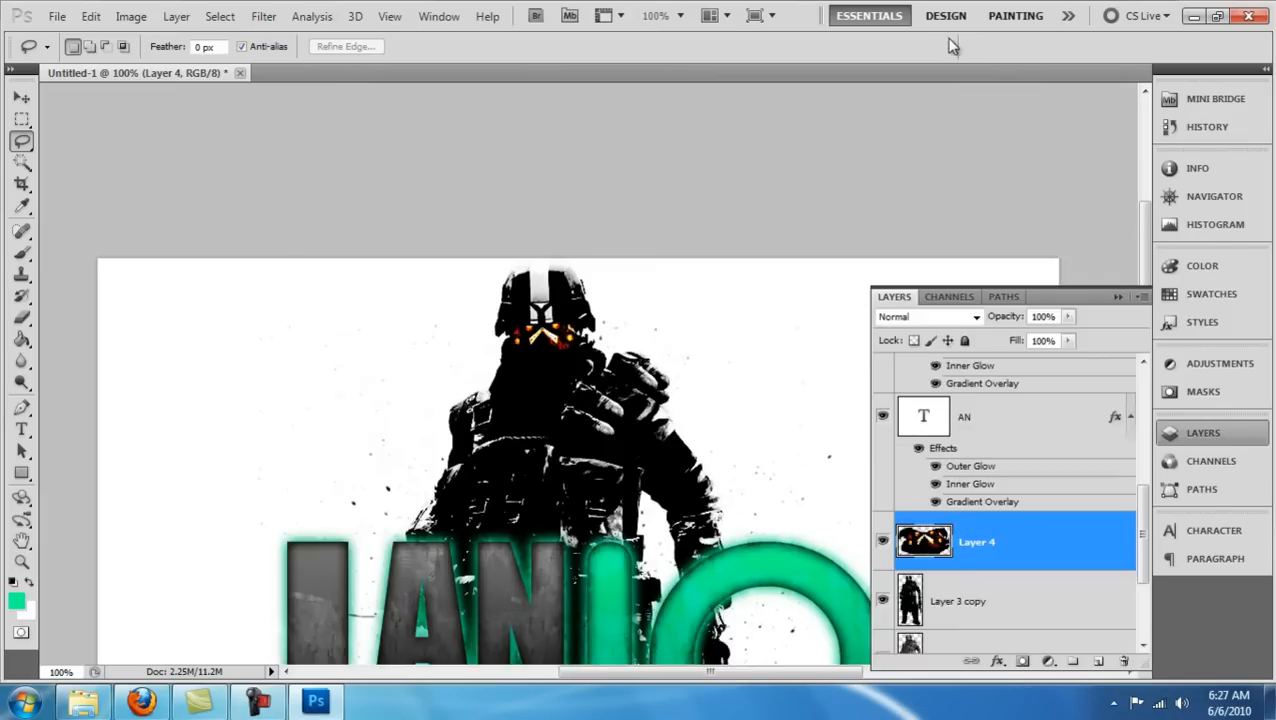
{"action": "key", "text": "F7"}
{"action": "scroll", "coordinate": [880, 258], "scroll_direction": "down", "scroll_amount": 3}
{"action": "key", "text": "ctrl+u"}
{"action": "left_click", "coordinate": [997, 493]}
{"action": "left_click_drag", "start_coordinate": [787, 413], "coordinate": [928, 413]}
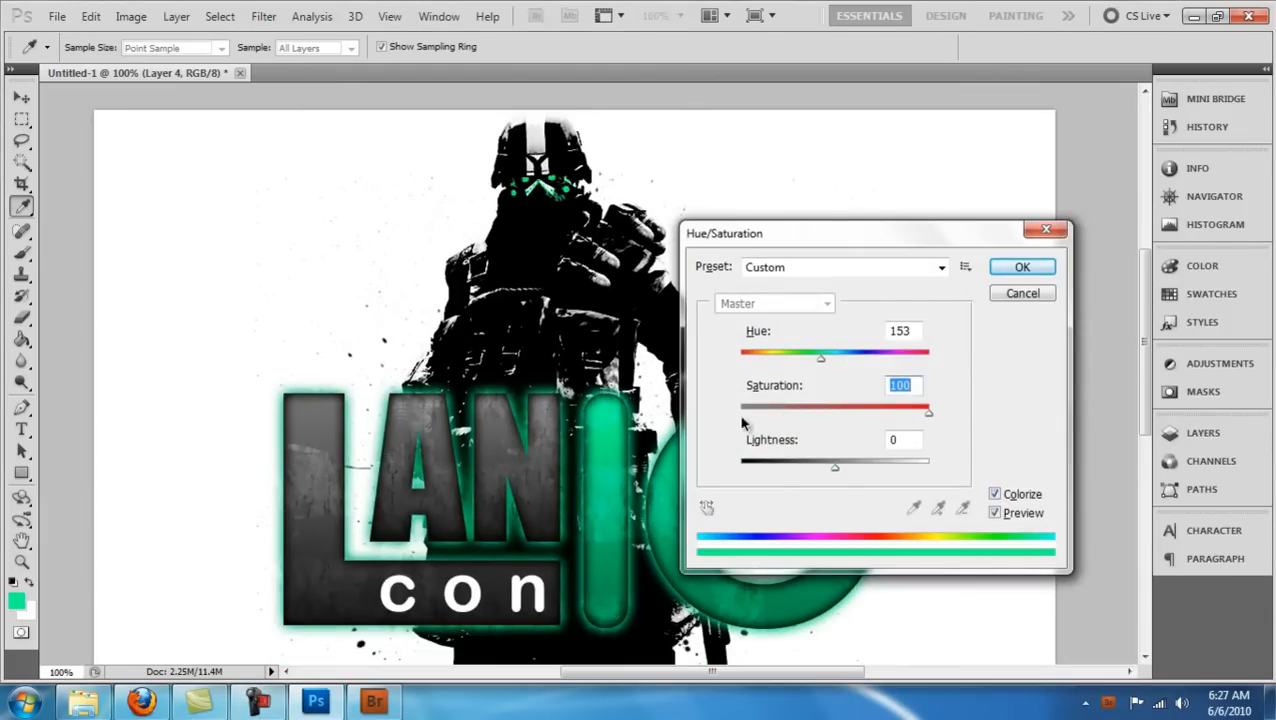
{"action": "key", "text": "Return"}
Duplicate the green visor layer and apply a Gaussian Blur with radius 2 pixels to the copy.
{"action": "key", "text": "F7"}
{"action": "key", "text": "ctrl+j"}
{"action": "key", "text": "F7"}
{"action": "key", "text": "alt+t"}
{"action": "type", "text": "bg"}
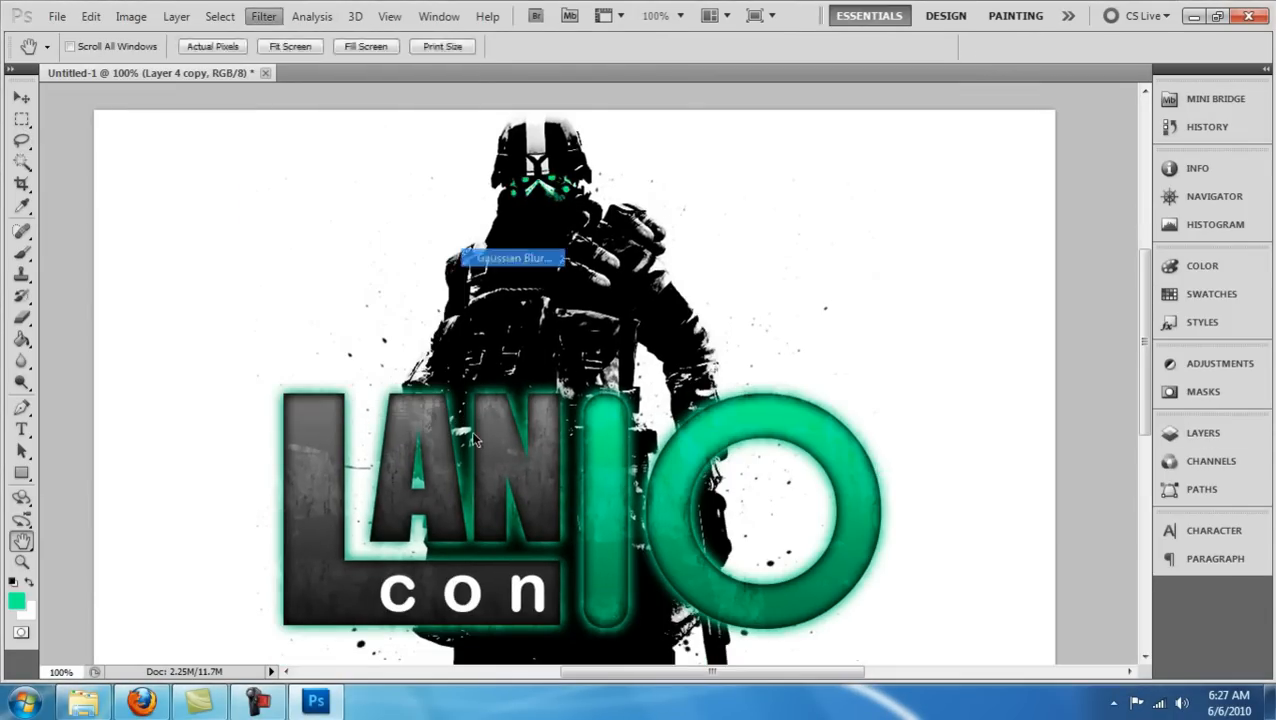
{"action": "type", "text": "2"}
{"action": "key", "text": "Return"}
Merge the blurred visor copy down at 50% opacity and undo all visor edits back to the darkened Grenadier copy.
{"action": "key", "text": "F7"}
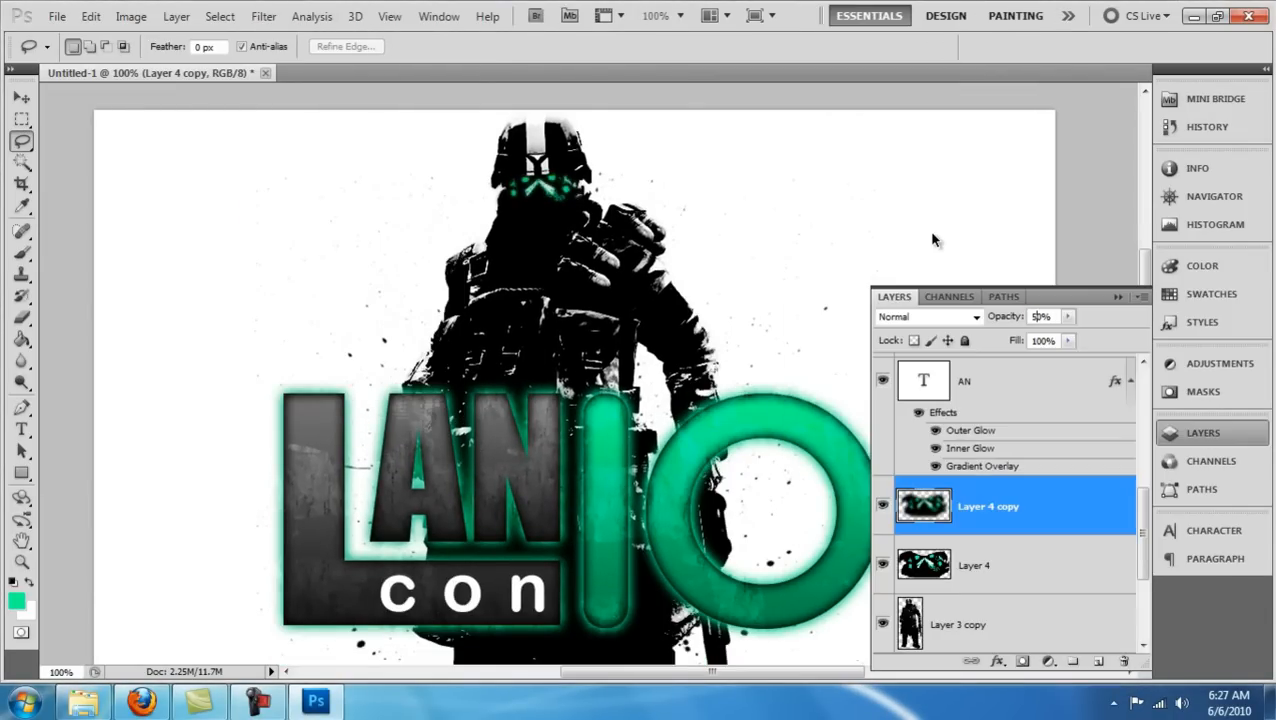
{"action": "key", "text": "ctrl+e"}
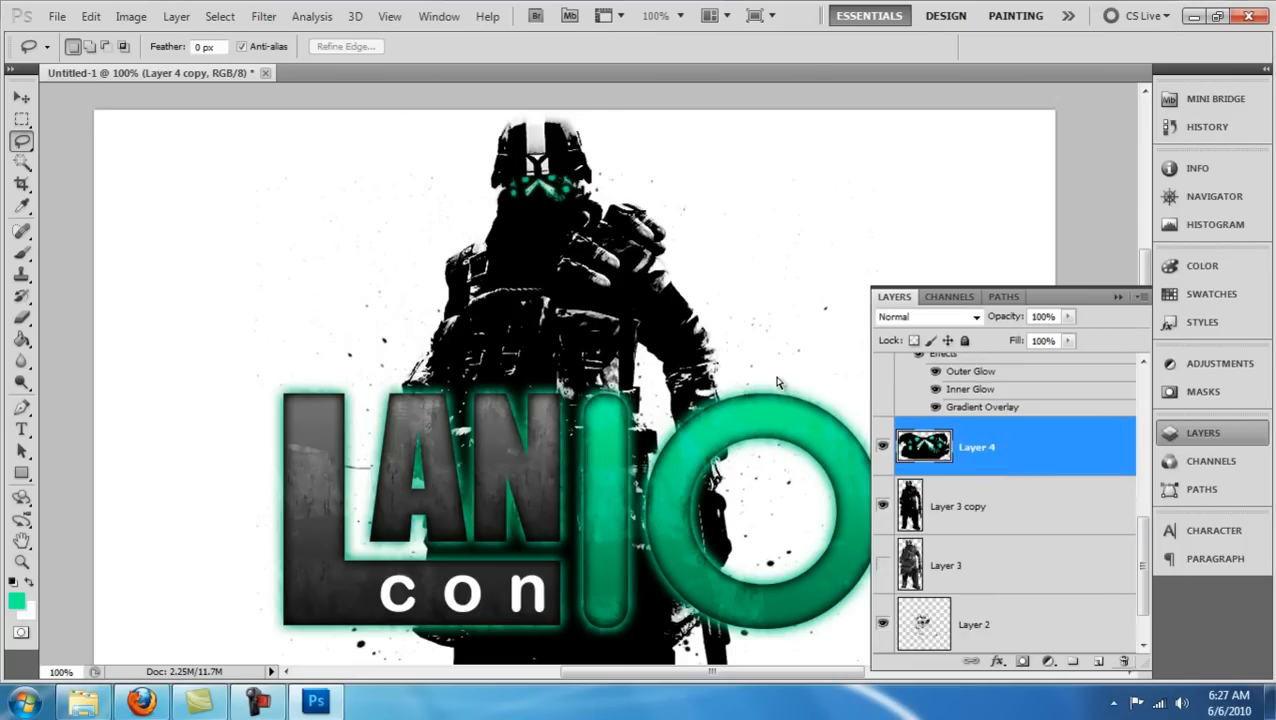
{"action": "key", "text": "ctrl+z"}
{"action": "key", "text": "ctrl+z"}
{"action": "key", "text": "ctrl+z"}
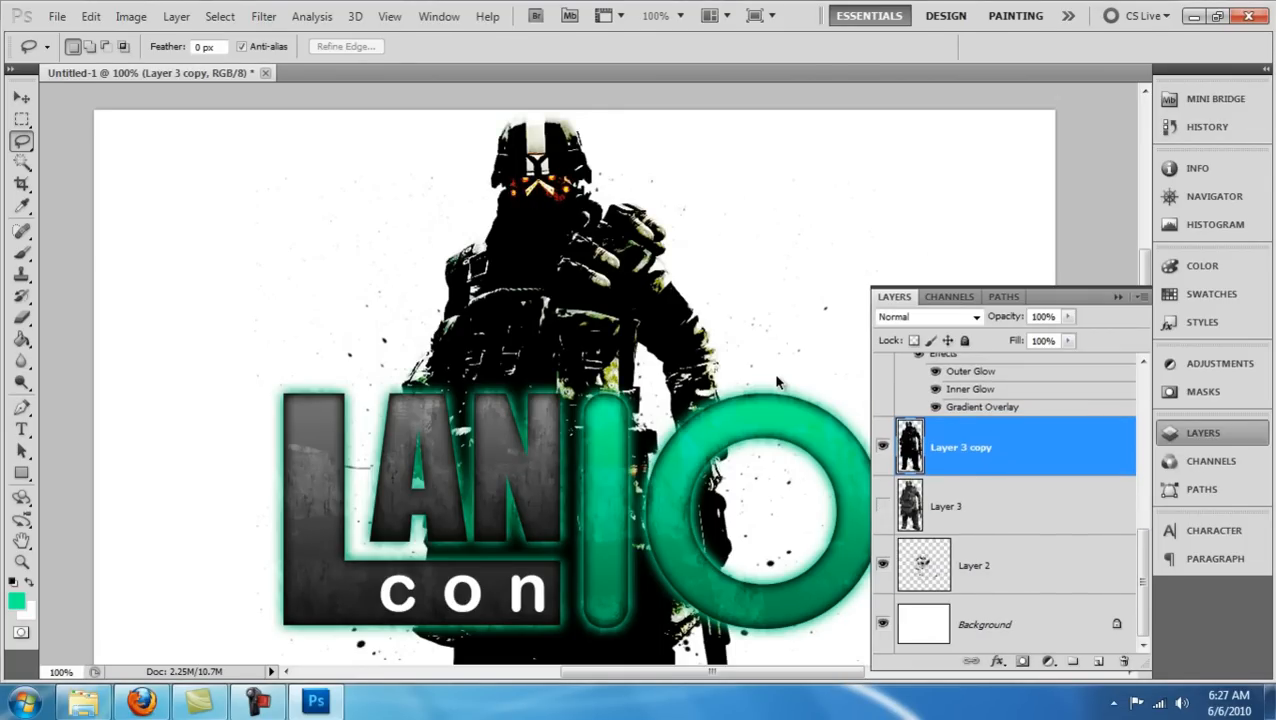
Stamp green ink splatters over the Grenadier on a new layer with the 666 px splatter brush.
{"action": "left_click", "coordinate": [1098, 661]}
{"action": "key", "text": "F7"}
{"action": "key", "text": "b"}
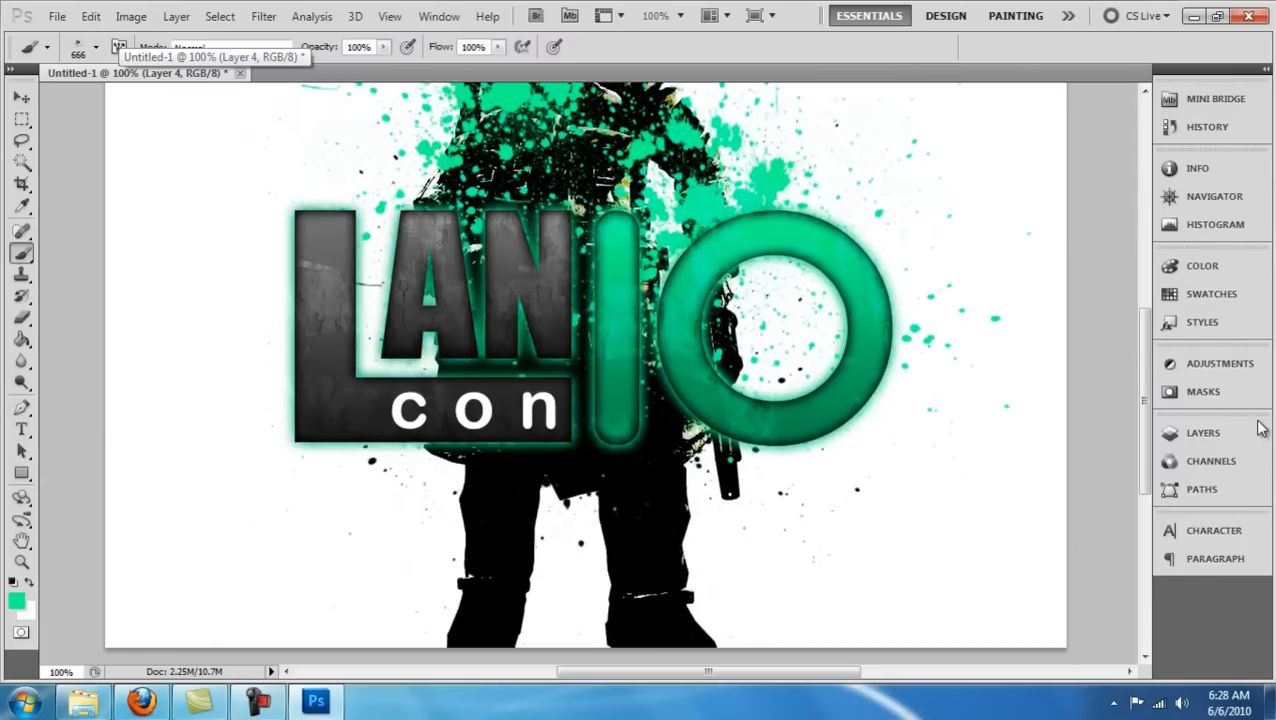
{"action": "left_click", "coordinate": [1203, 432]}
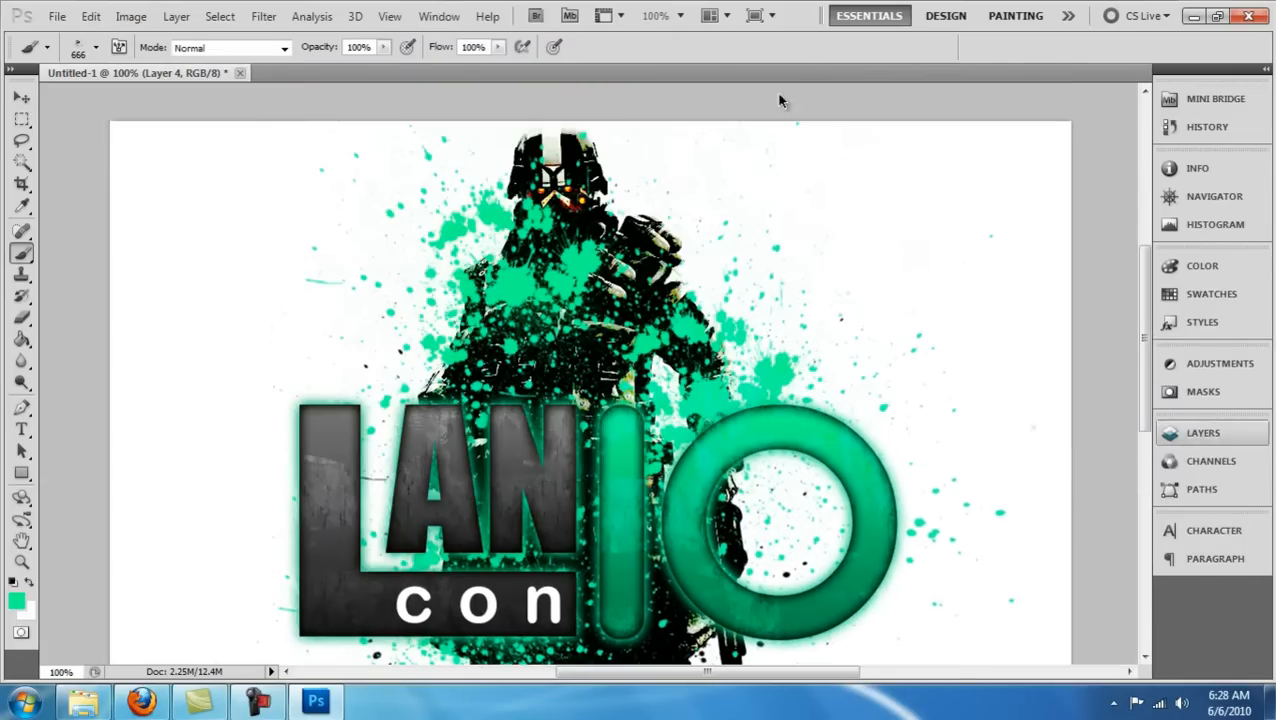
Set the green splatter layer's blend mode to Overlay.
{"action": "left_click", "coordinate": [1203, 432]}
{"action": "left_click", "coordinate": [925, 316]}
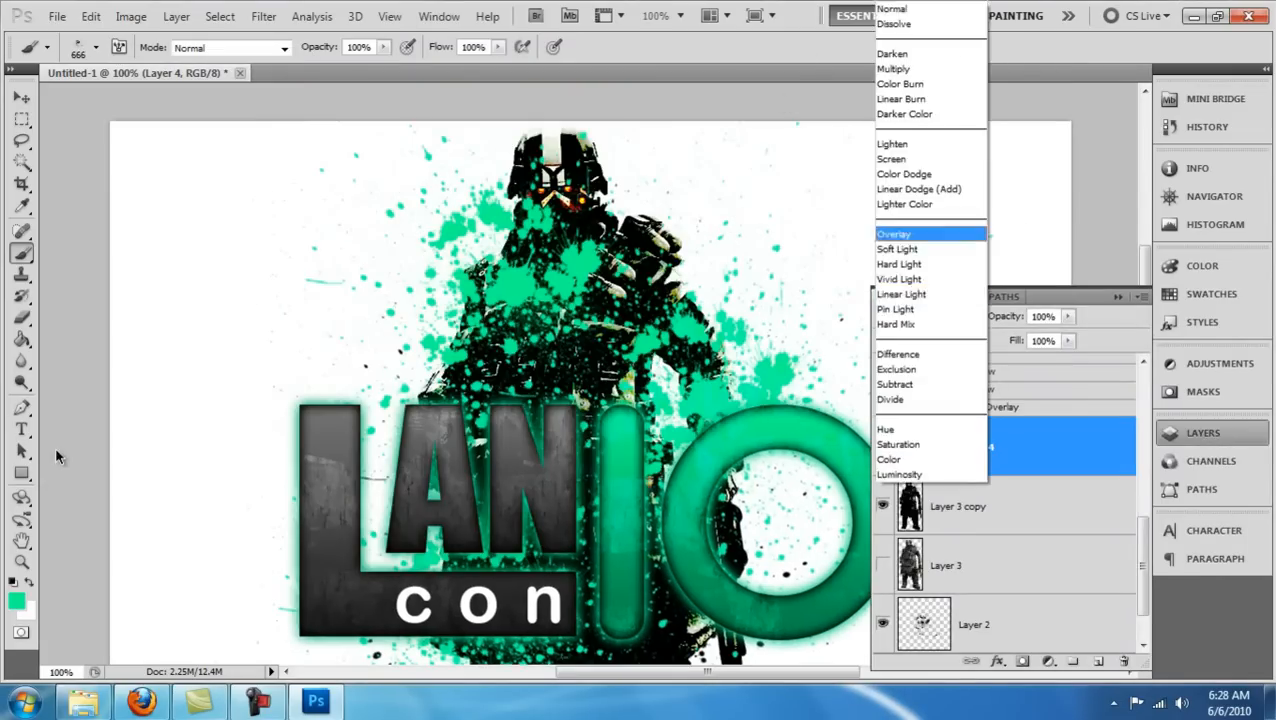
{"action": "left_click", "coordinate": [897, 234]}
Try to desaturate the Grenadier copy beneath the green splatters.
{"action": "left_click", "coordinate": [990, 506]}
{"action": "key", "text": "F7"}
{"action": "key", "text": "m"}
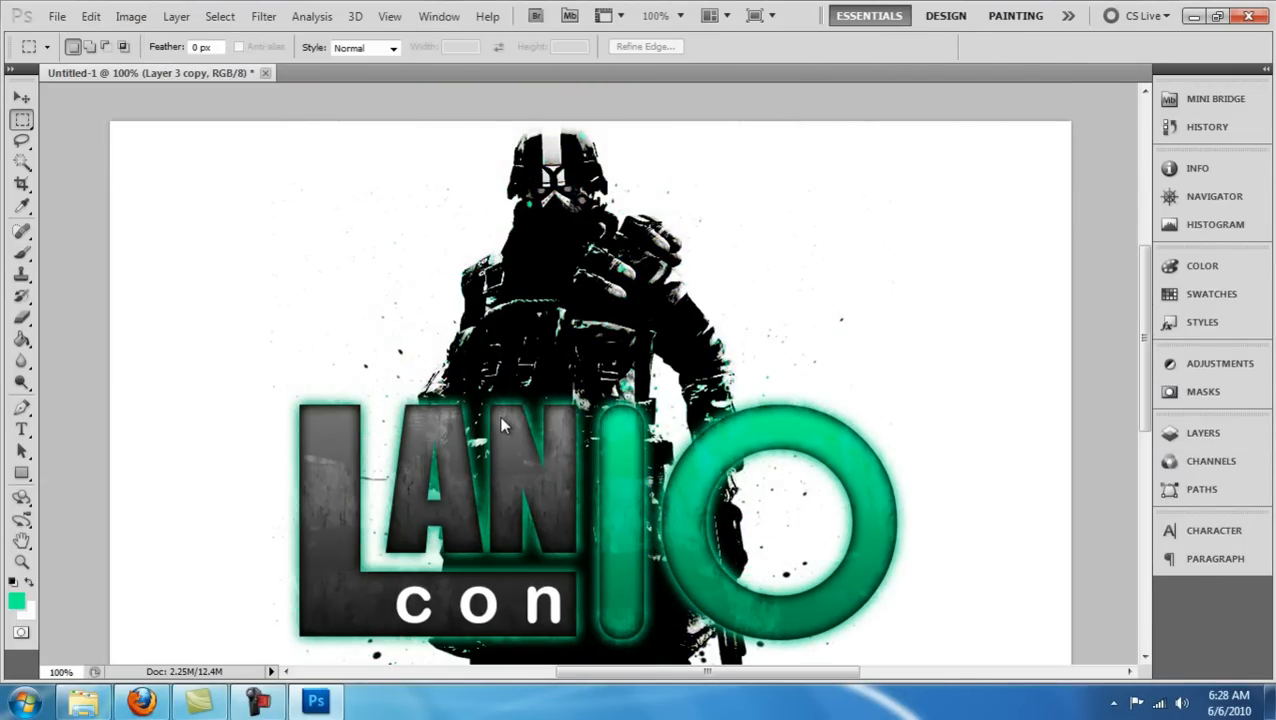
{"action": "key", "text": "ctrl+z"}
Lasso the Grenadier's orange visor on the Grenadier copy and copy it onto its own layer.
{"action": "scroll", "coordinate": [902, 76], "scroll_direction": "up", "scroll_amount": 3}
{"action": "left_click", "coordinate": [1203, 432]}
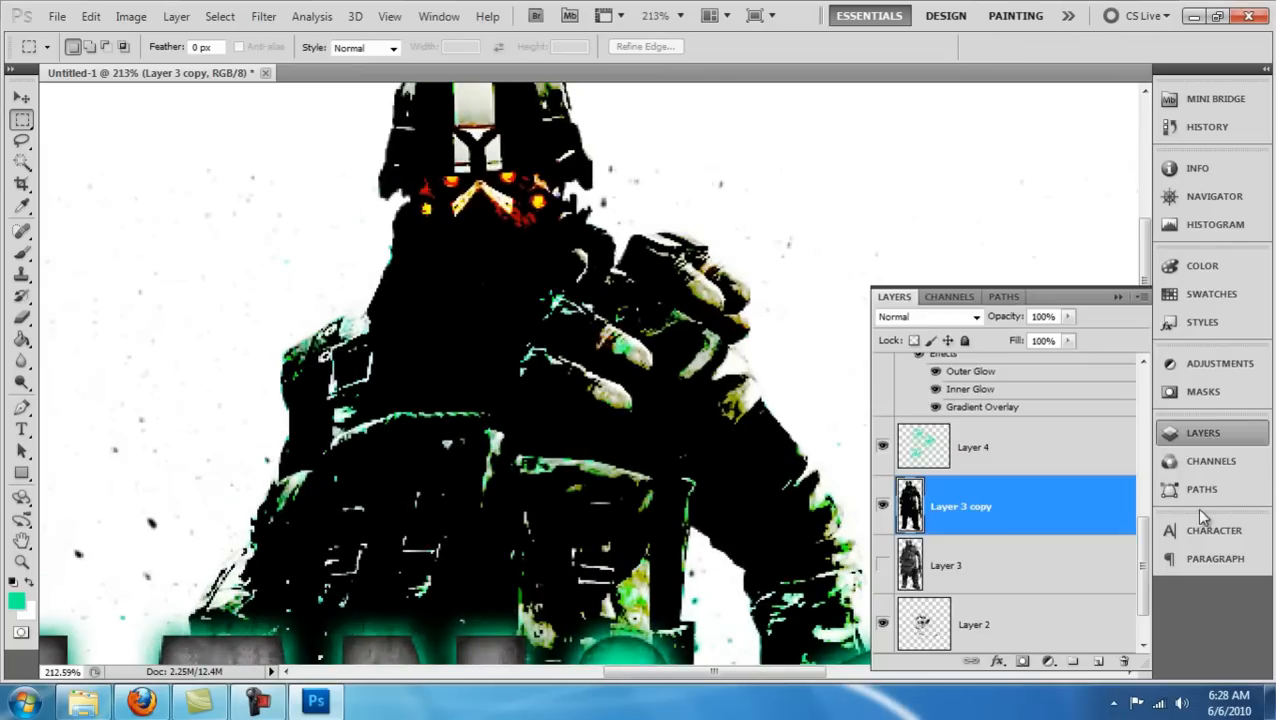
{"action": "key", "text": "l"}
{"action": "left_click", "coordinate": [1203, 432]}
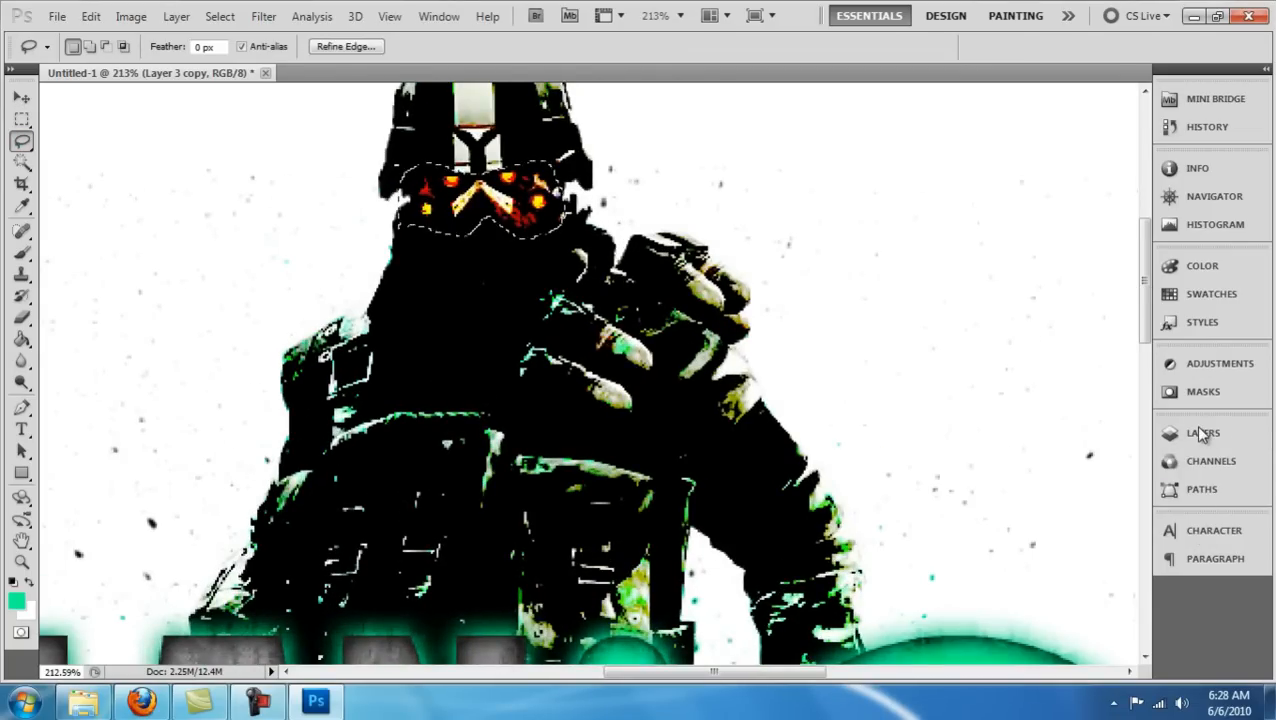
{"action": "key", "text": "F7"}
Reduce the Grenadier copy's saturation to -55.
{"action": "left_click", "coordinate": [994, 548]}
{"action": "key", "text": "F7"}
{"action": "key", "text": "ctrl+u"}
{"action": "key", "text": "Escape"}
{"action": "key", "text": "ctrl+u"}
{"action": "left_click_drag", "start_coordinate": [835, 411], "coordinate": [759, 411]}
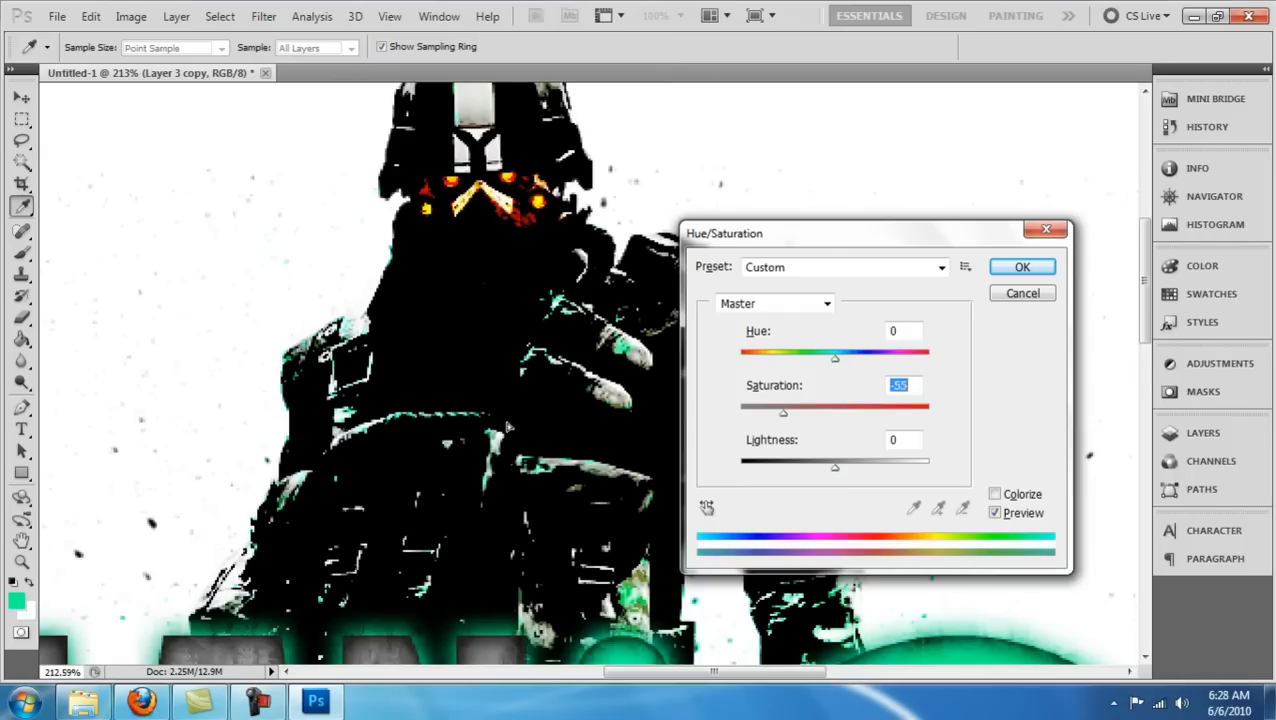
{"action": "key", "text": "Return"}
{"action": "key", "text": "ctrl+u"}
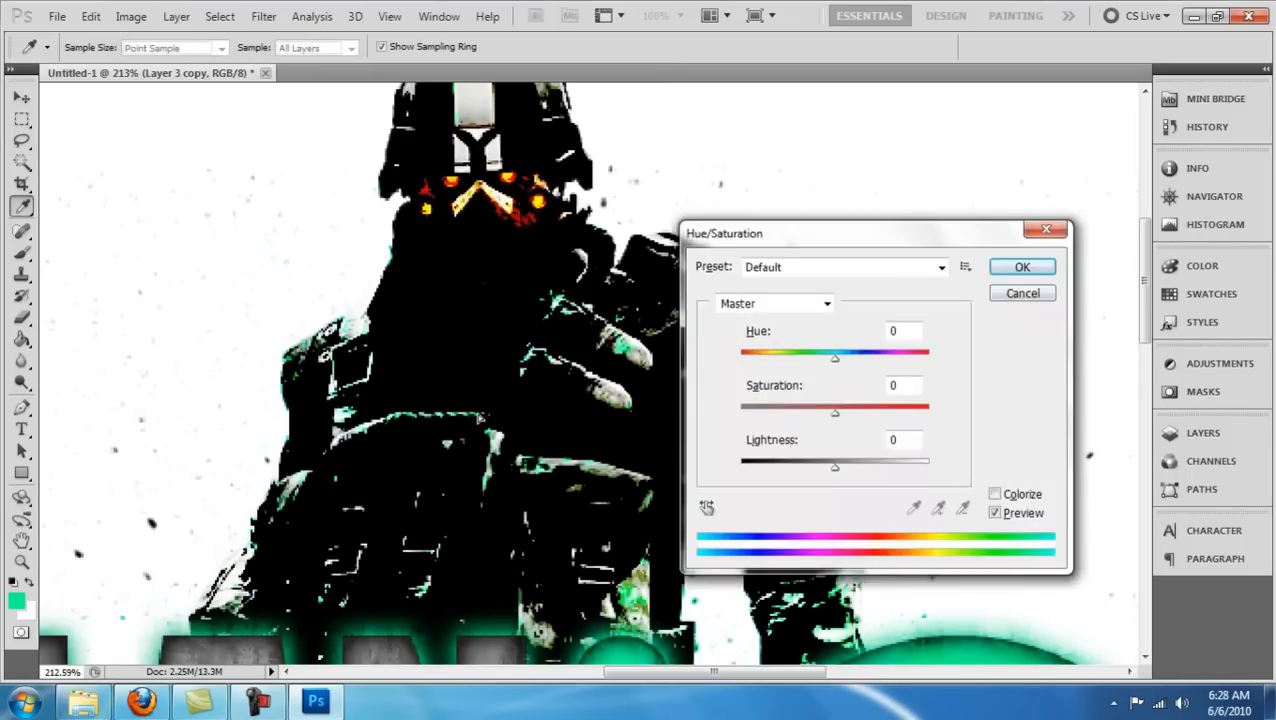
{"action": "key", "text": "Escape"}
Darken the green splatter layer by setting its lightness to -50 with Hue/Saturation.
{"action": "key", "text": "ctrl+1"}
{"action": "left_click_drag", "start_coordinate": [440, 497], "coordinate": [478, 415]}
{"action": "key", "text": "F7"}
{"action": "key", "text": "alt+bracketright"}
{"action": "key", "text": "alt+bracketright"}
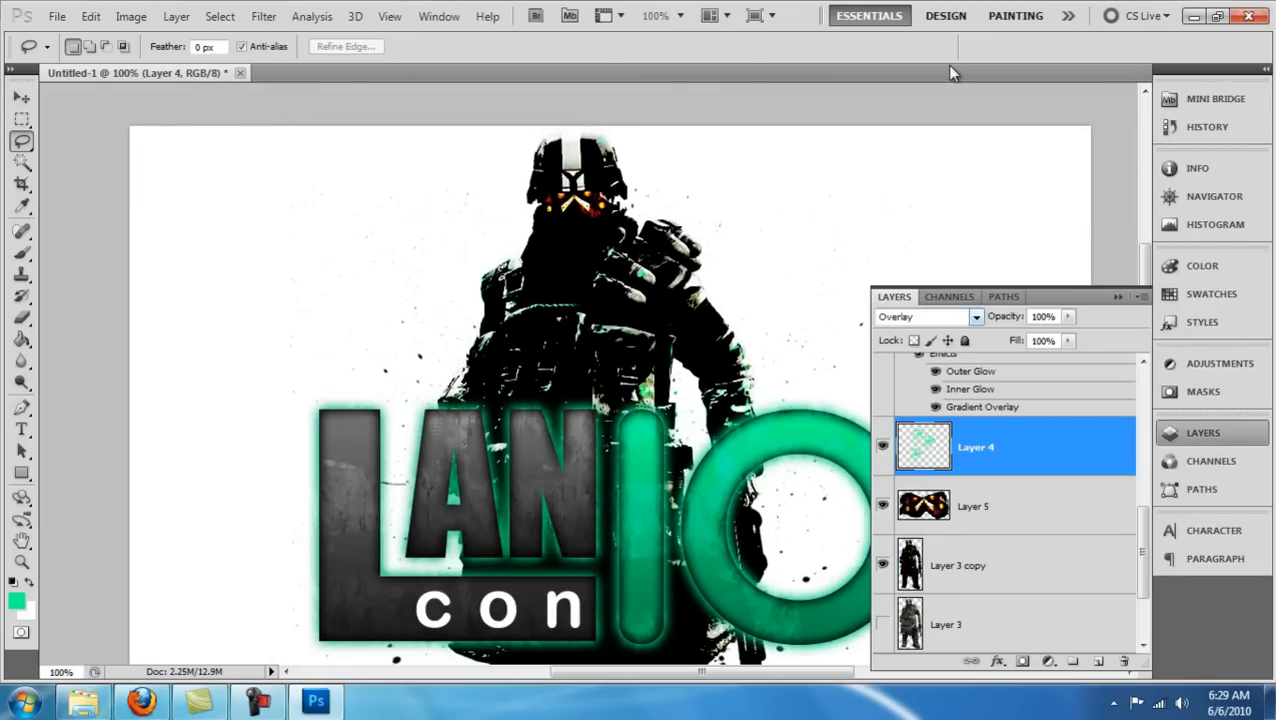
{"action": "key", "text": "ctrl+u"}
{"action": "key", "text": "Tab"}
{"action": "key", "text": "Tab"}
{"action": "key", "text": "shift+Down"}
{"action": "key", "text": "shift+Down"}
{"action": "key", "text": "shift+Down"}
{"action": "key", "text": "shift+Down"}
{"action": "key", "text": "shift+Down"}
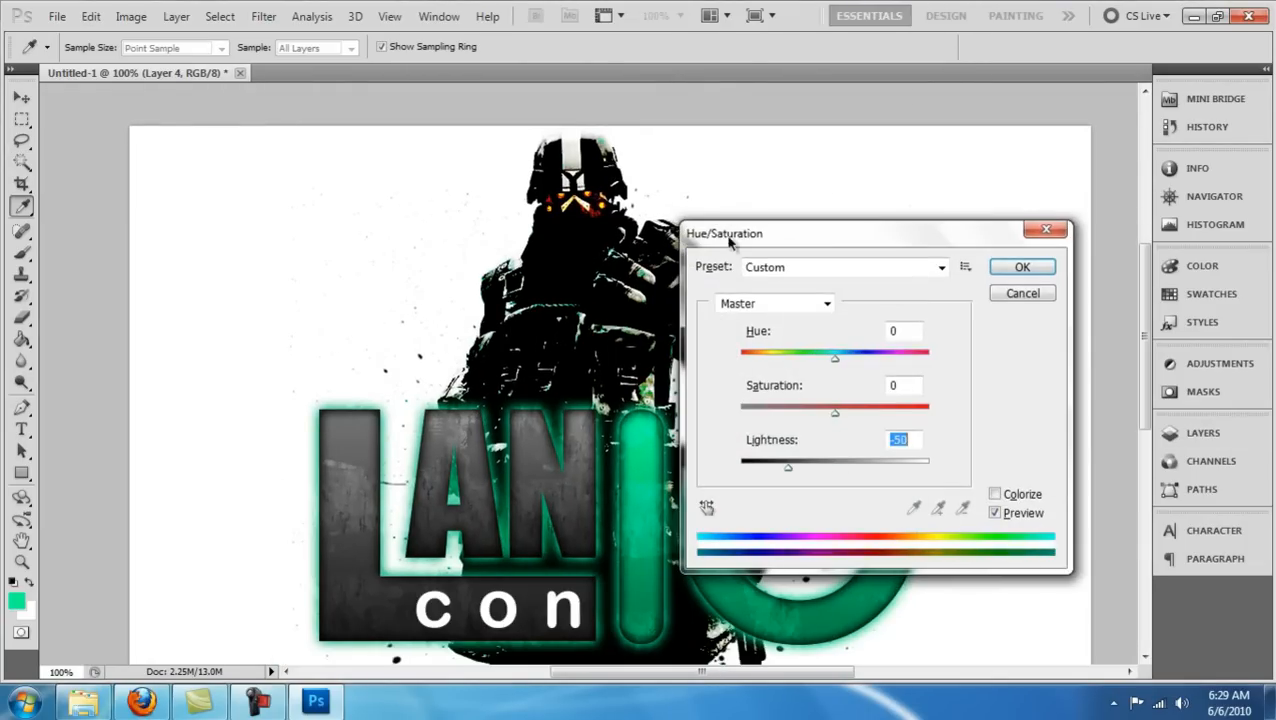
{"action": "key", "text": "Return"}
Colorize the visor layer green with hue 153, saturation 77 and lightness -3.
{"action": "key", "text": "alt+bracketleft"}
{"action": "key", "text": "F7"}
{"action": "key", "text": "ctrl+u"}
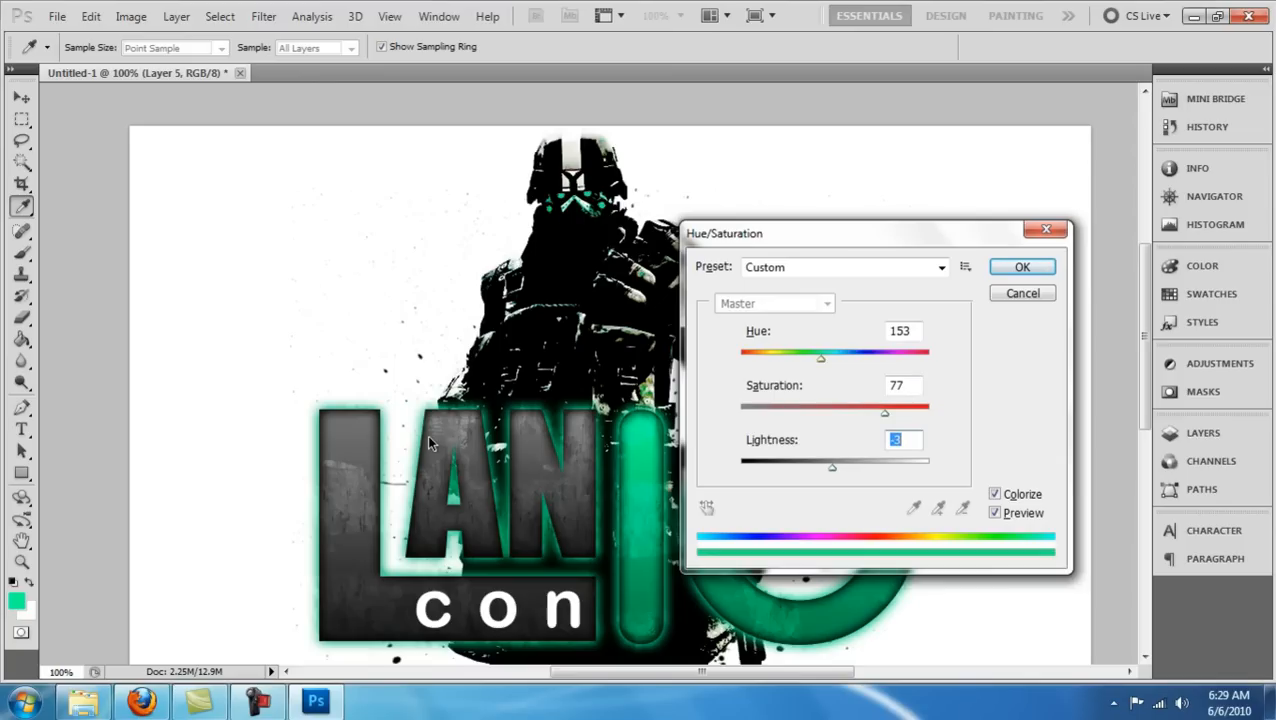
{"action": "key", "text": "Return"}
Duplicate the recolored visor layer and soften the copy with a Gaussian Blur of radius 2.0 pixels.
{"action": "key", "text": "ctrl+j"}
{"action": "left_click", "coordinate": [220, 16]}
{"action": "left_click", "coordinate": [264, 16]}
{"action": "left_click", "coordinate": [973, 387]}
{"action": "left_click", "coordinate": [264, 16]}
{"action": "left_click", "coordinate": [515, 267]}
{"action": "key", "text": "Return"}
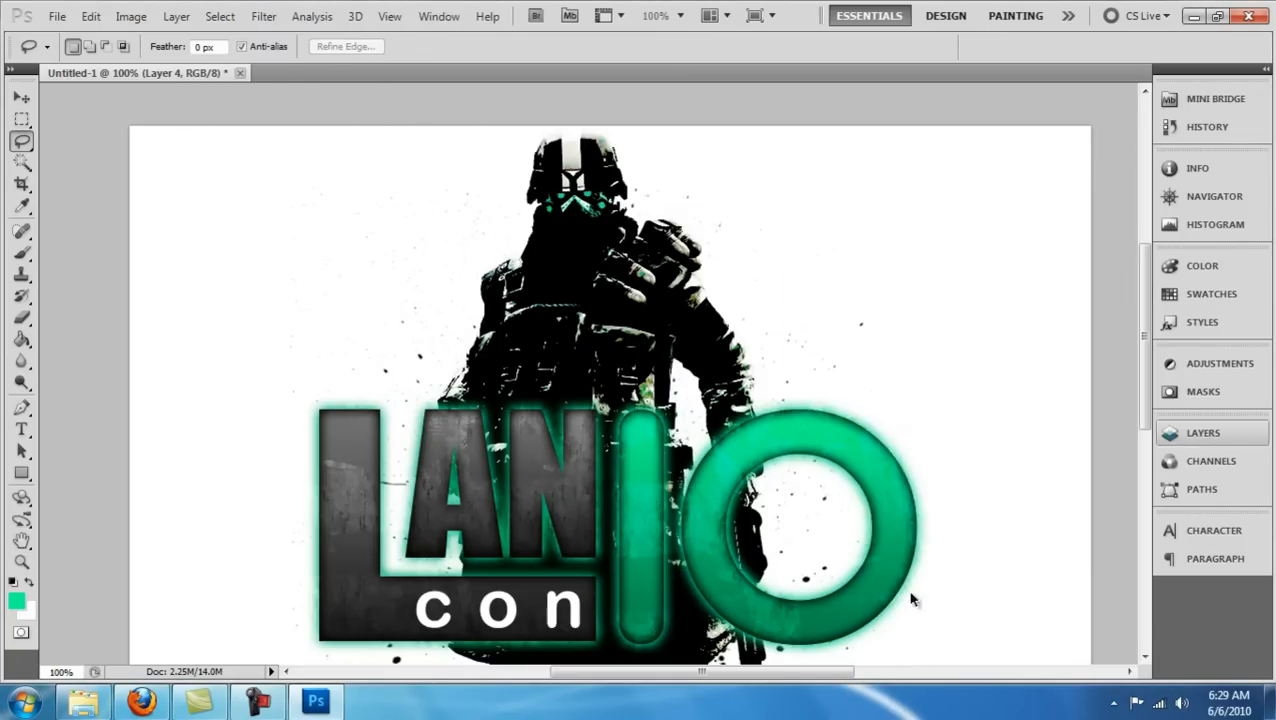
{"action": "left_click", "coordinate": [1210, 433]}
{"action": "left_click", "coordinate": [1042, 535]}
{"action": "left_click", "coordinate": [264, 16]}
{"action": "mouse_move", "coordinate": [355, 187]}
{"action": "key", "text": "g"}
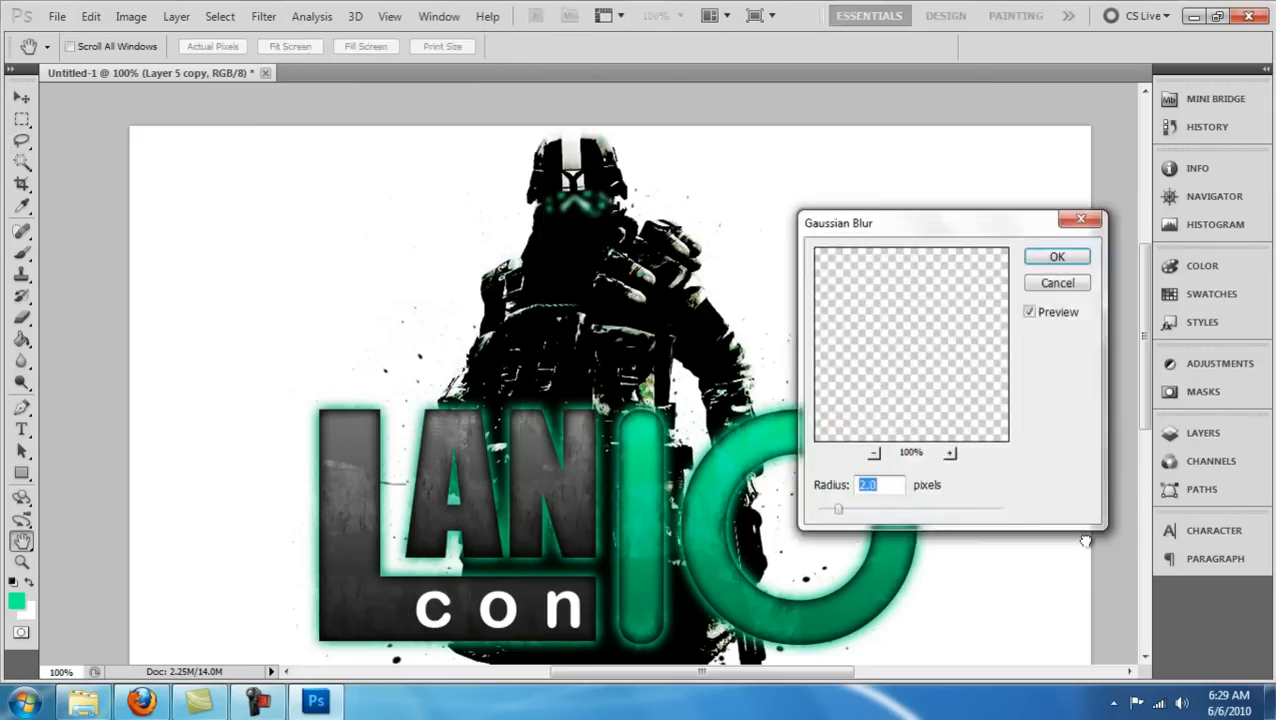
{"action": "key", "text": "Return"}
Try other blend modes on the blurred visor copy and leave it on Normal at 50% opacity.
{"action": "key", "text": "shift+alt+o"}
{"action": "key", "text": "shift+alt+n"}
{"action": "key", "text": "shift+alt+i"}
{"action": "key", "text": "shift+alt+l"}
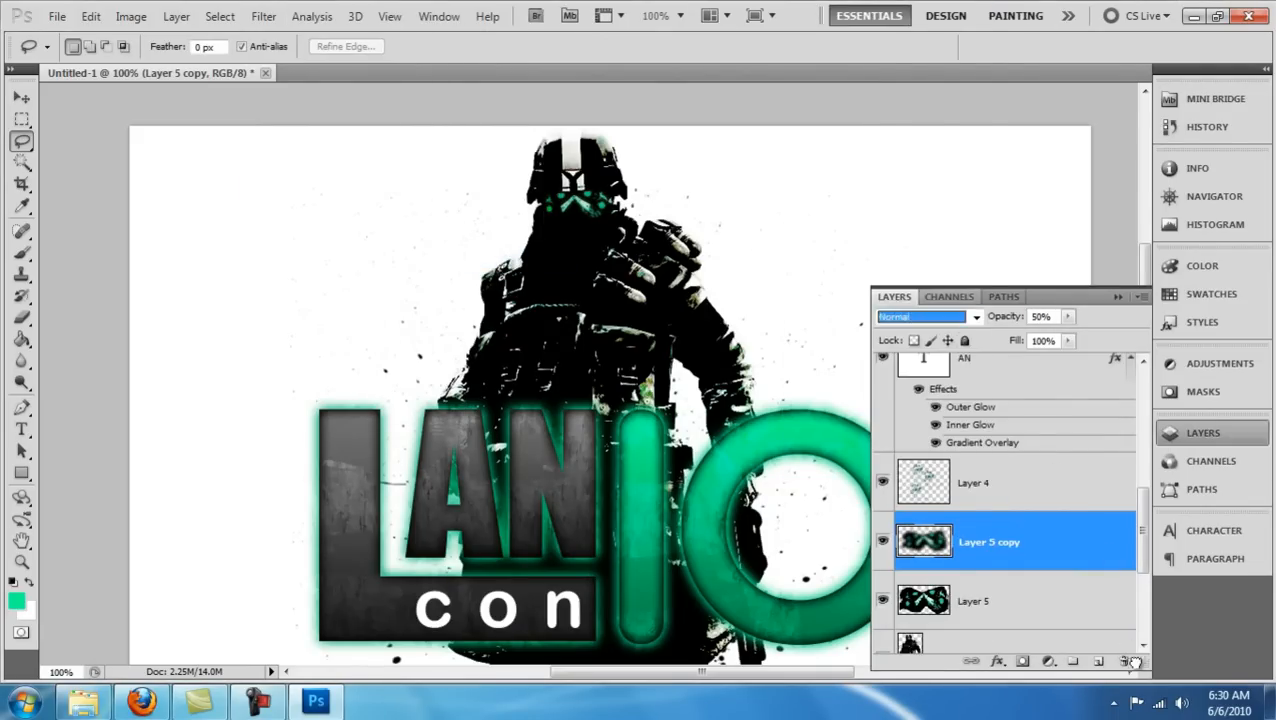
Add a new layer at the top of the stack and try filling it with black.
{"action": "scroll", "coordinate": [1014, 478], "scroll_direction": "up", "scroll_amount": 6}
{"action": "key", "text": "alt+period"}
{"action": "key", "text": "ctrl+shift+alt+n"}
{"action": "key", "text": "g"}
{"action": "key", "text": "d"}
{"action": "left_click", "coordinate": [344, 314]}
{"action": "key", "text": "alt+t"}
{"action": "key", "text": "Escape"}
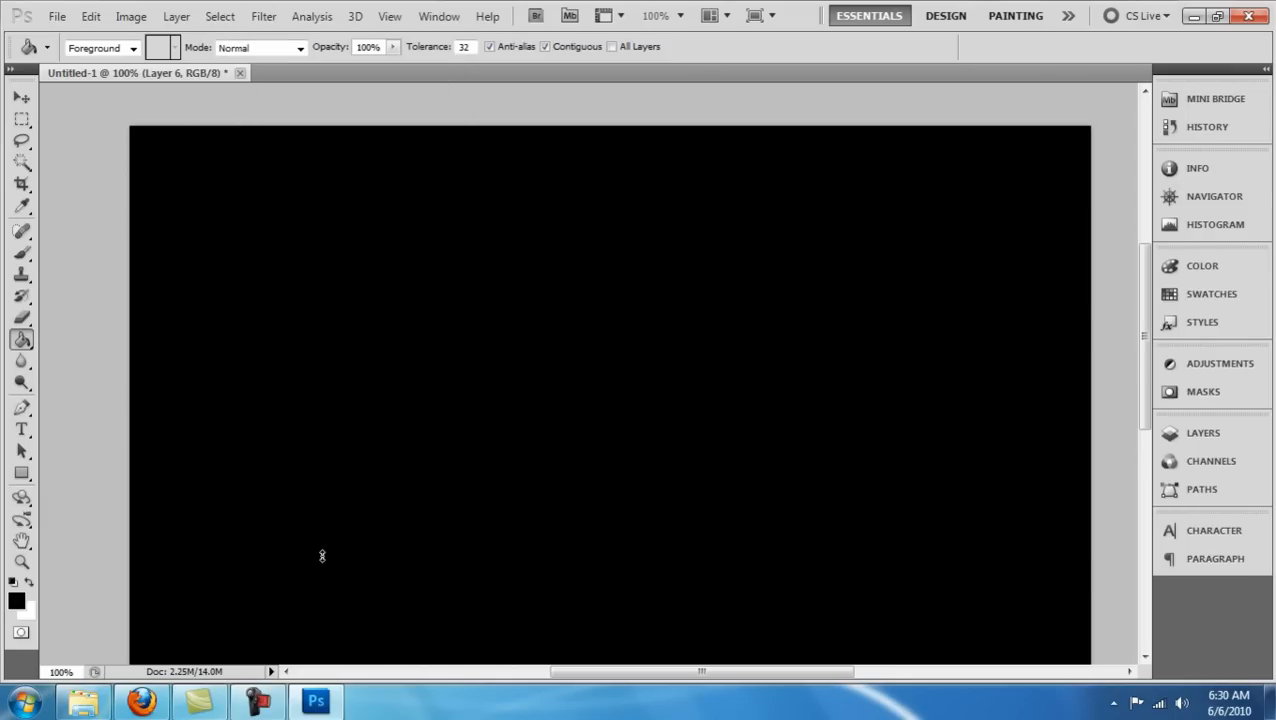
{"action": "key", "text": "F7"}
{"action": "key", "text": "ctrl+z"}
{"action": "key", "text": "F7"}
Undo the full-canvas fill and fill an irregular freehand selection across the soldier and lettering with black on the new layer.
{"action": "key", "text": "m"}
{"action": "key", "text": "ctrl+0"}
{"action": "key", "text": "l"}
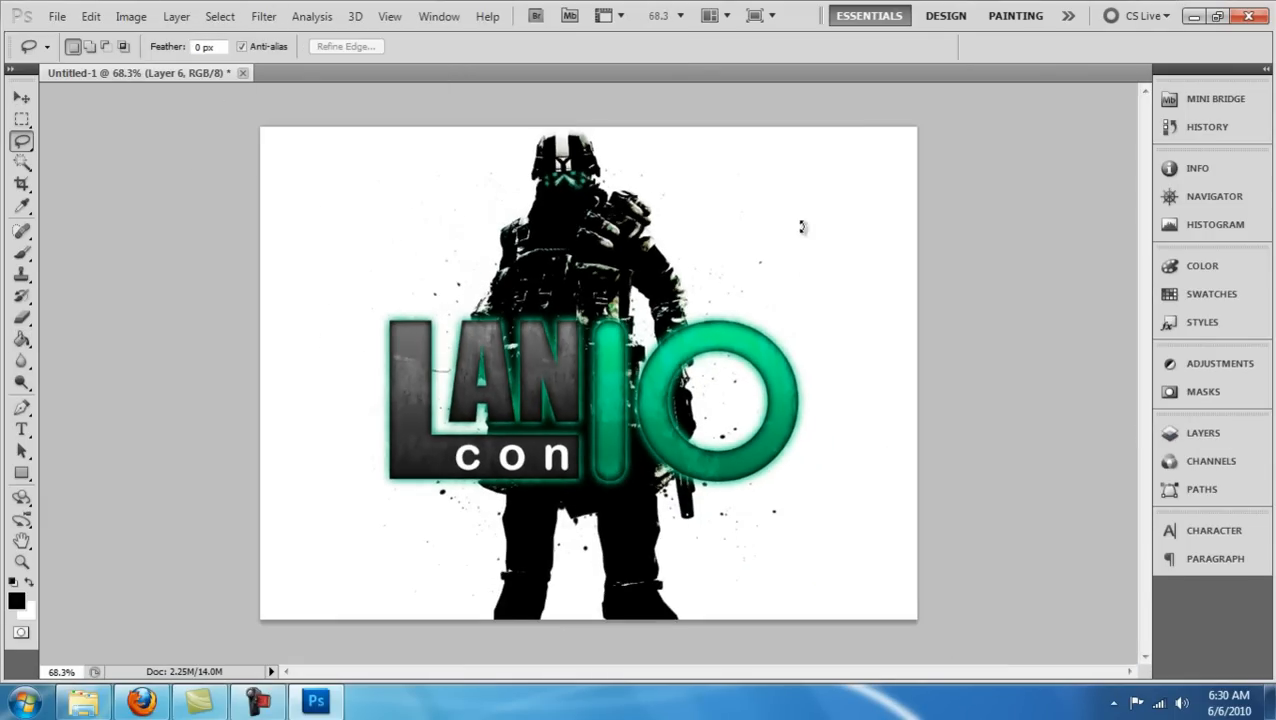
{"action": "left_click_drag", "start_coordinate": [794, 475], "coordinate": [688, 168]}
{"action": "key", "text": "g"}
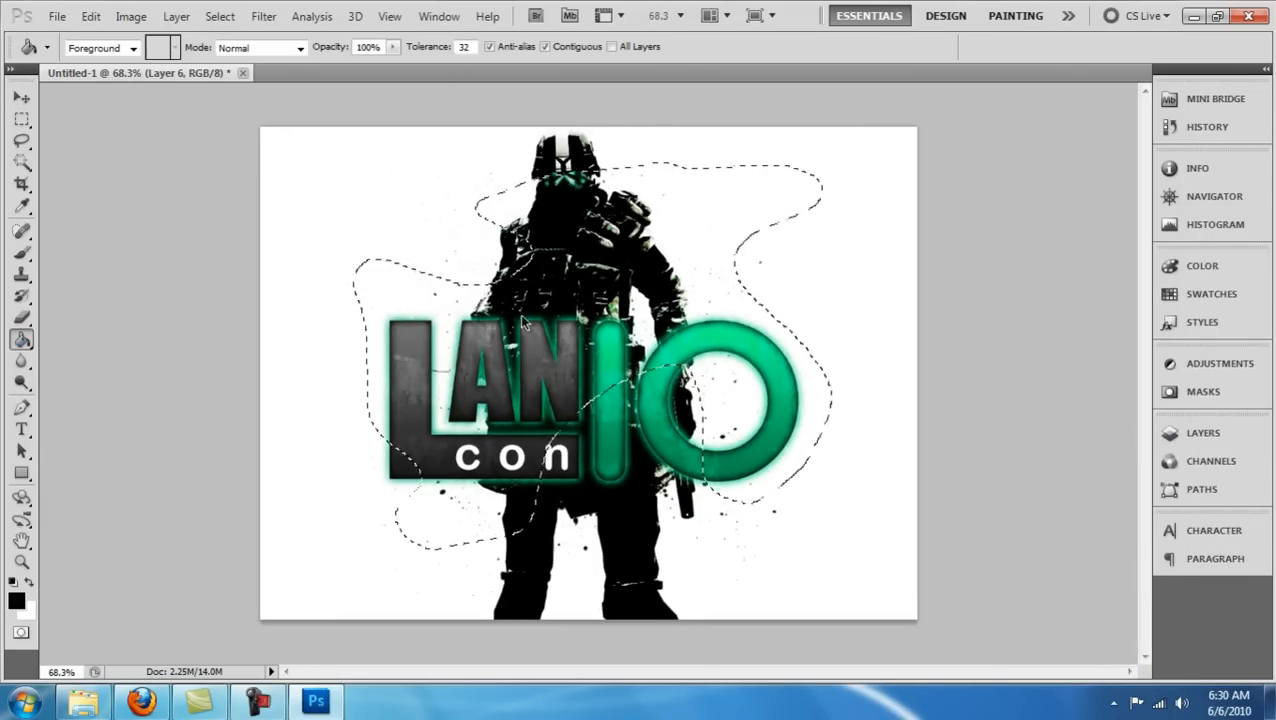
{"action": "left_click", "coordinate": [519, 314]}
{"action": "key", "text": "m"}
{"action": "scroll", "coordinate": [519, 314], "scroll_direction": "up", "scroll_amount": 3}
Soften the black freehand shape with a Gaussian Blur of radius 25 pixels.
{"action": "key", "text": "alt+t"}
{"action": "key", "text": "ctrl+f"}
{"action": "key", "text": "ctrl+z"}
{"action": "key", "text": "alt+t"}
{"action": "type", "text": "bg10"}
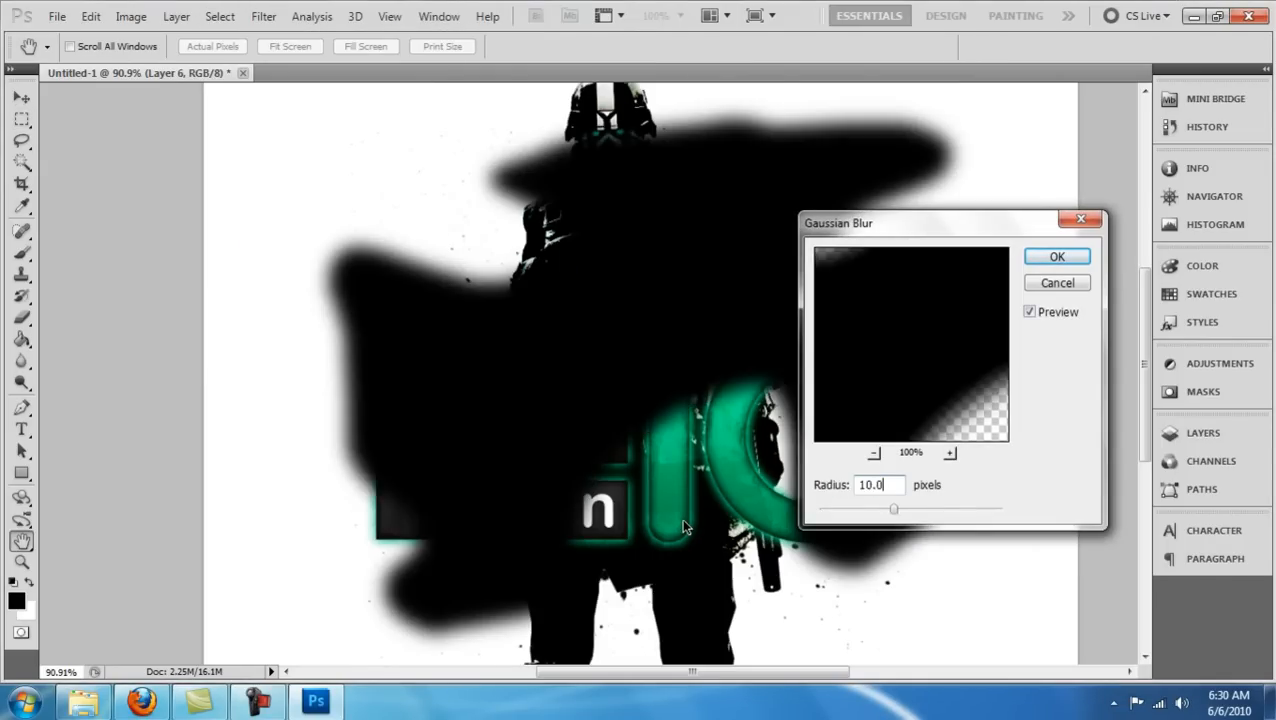
{"action": "type", "text": "25"}
{"action": "key", "text": "Return"}
Add 12.5% noise with Uniform distribution to the blurred black shape, after comparing it with the Gaussian distribution.
{"action": "key", "text": "alt+a"}
{"action": "key", "text": "alt+t"}
{"action": "key", "text": "n"}
{"action": "key", "text": "Return"}
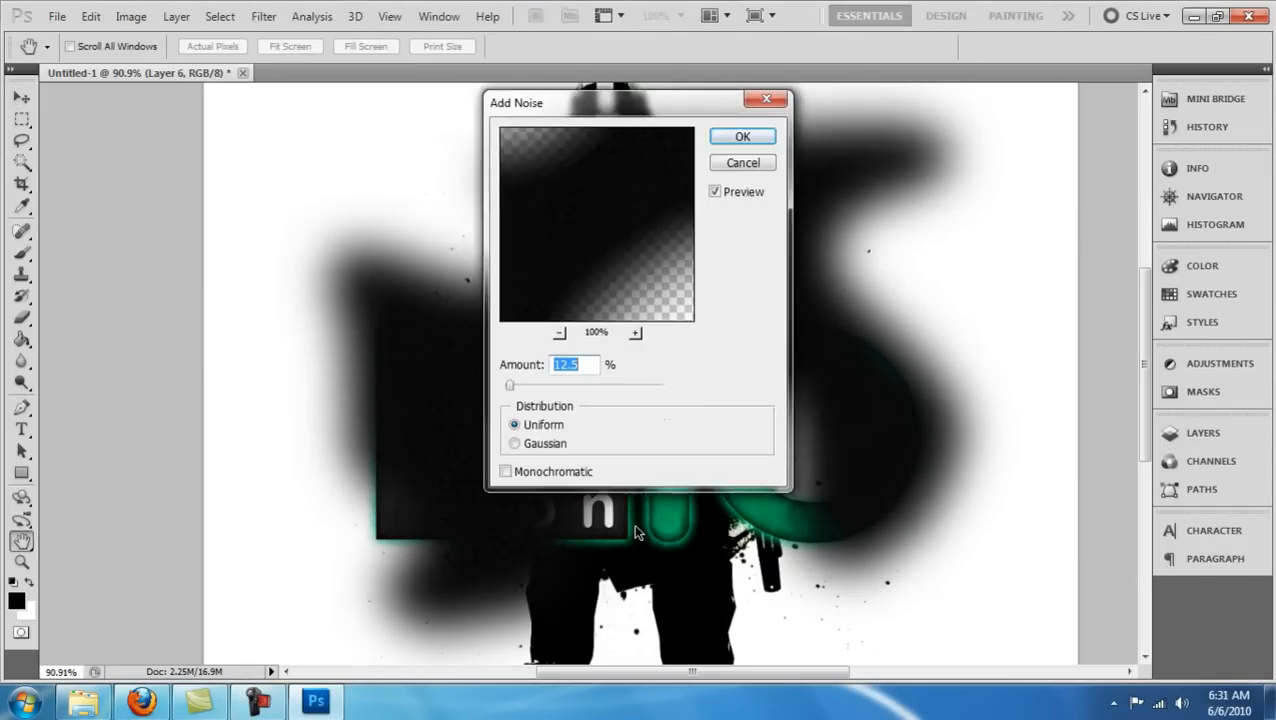
{"action": "key", "text": "alt+g"}
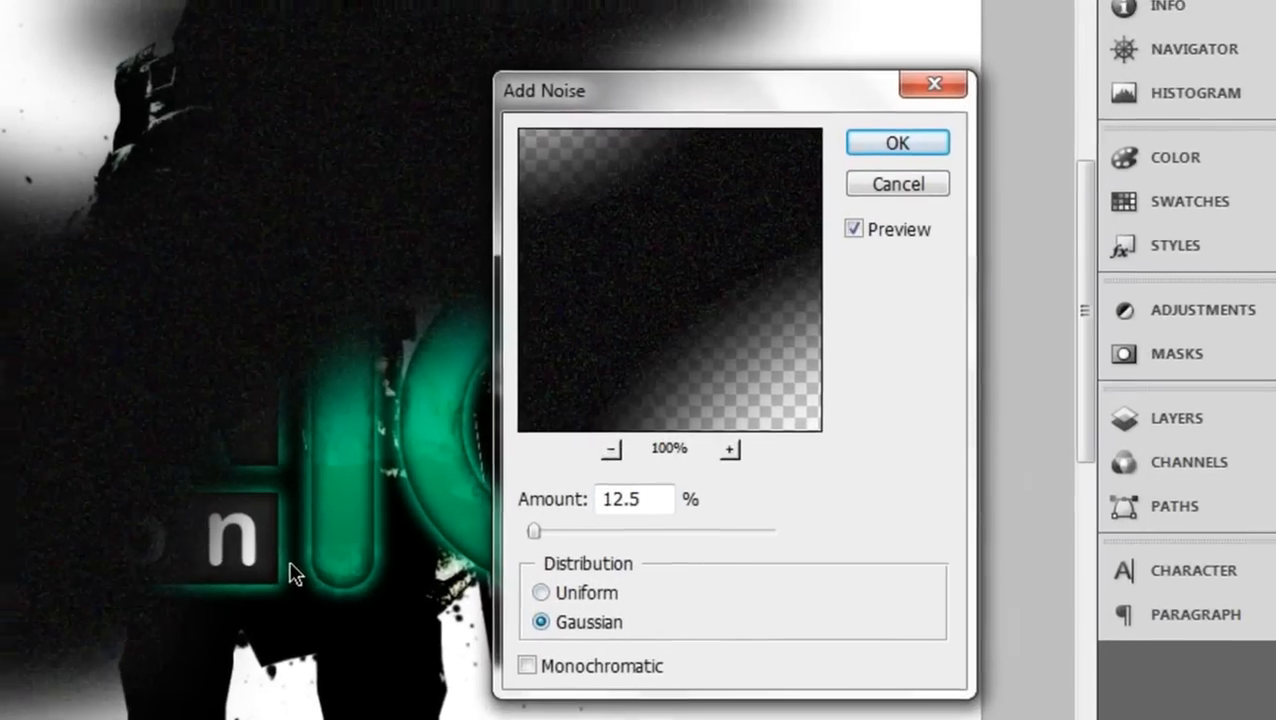
{"action": "key", "text": "alt+u"}
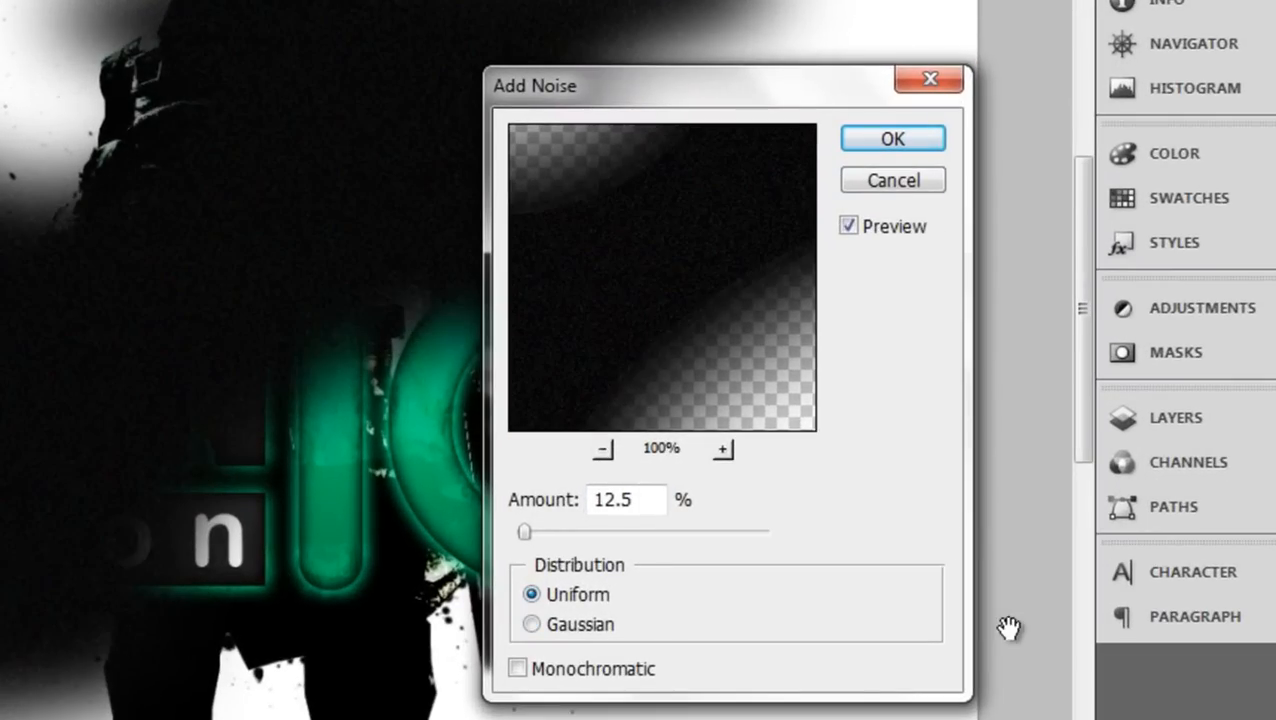
{"action": "key", "text": "Return"}
Try the Overlay blend mode on Layer 6 and set the layer to Screen at 50% opacity.
{"action": "key", "text": "F7"}
{"action": "key", "text": "shift+alt+o"}
{"action": "key", "text": "alt+Down"}
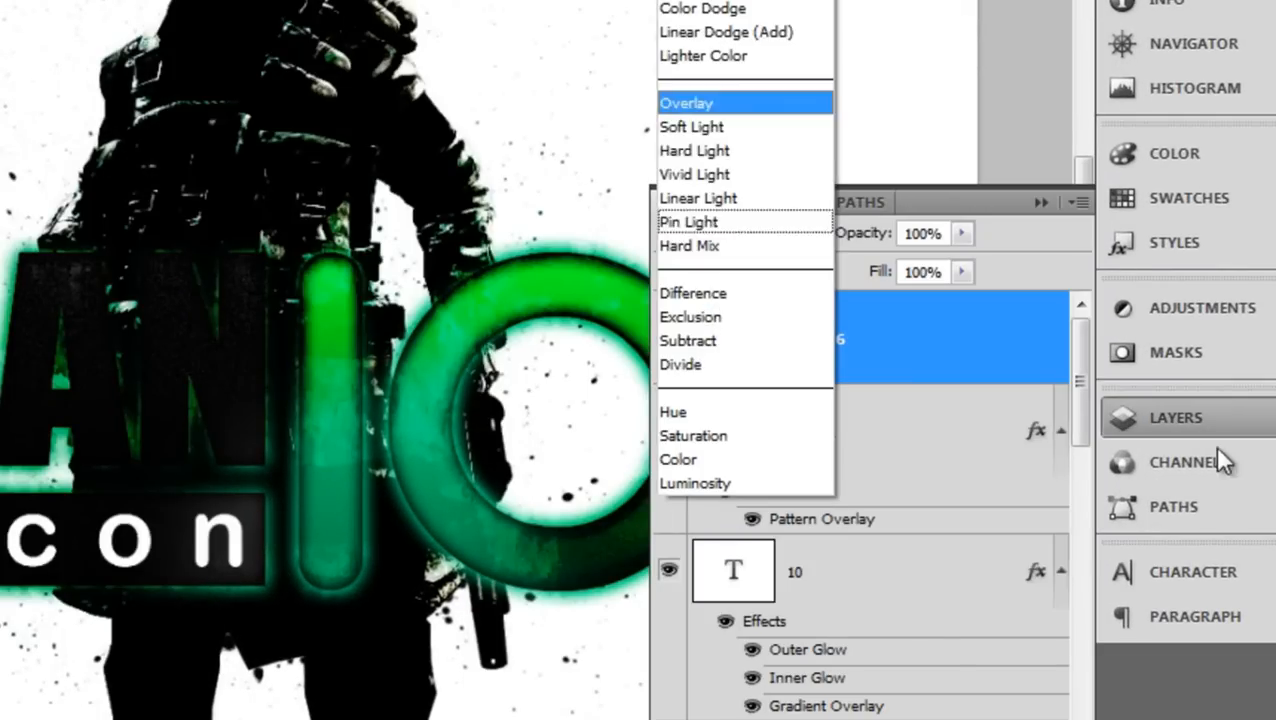
{"action": "key", "text": "shift+alt+s"}
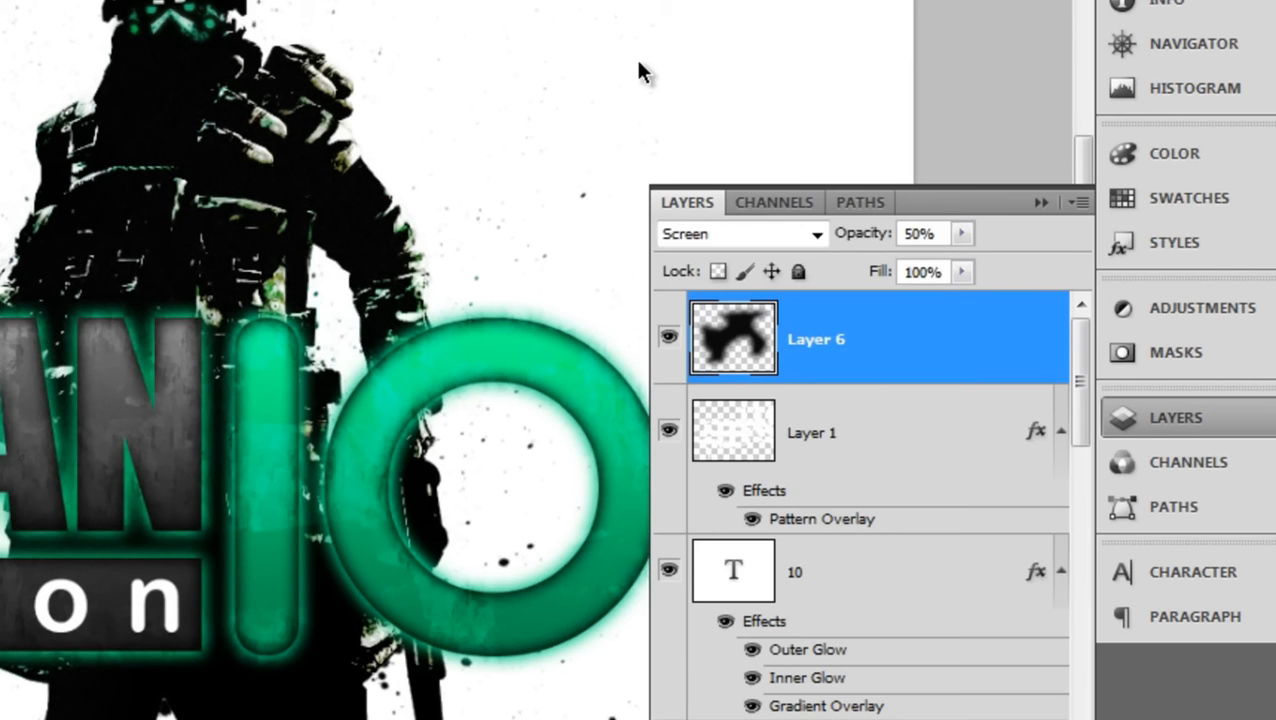
{"action": "key", "text": "F7"}
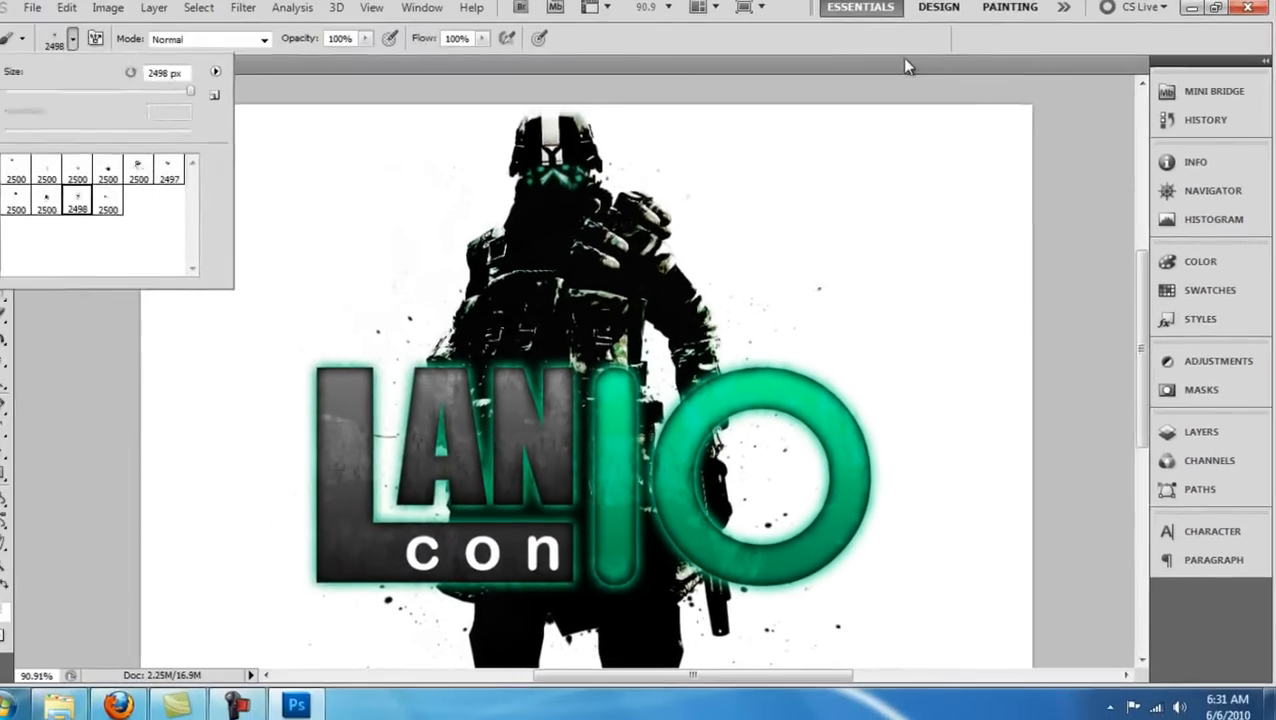
Add a new layer directly above Layer 2, stamp green ink splatters beside the soldier's chest and set the splatter brush size to 473 px.
{"action": "key", "text": "F7"}
{"action": "key", "text": "alt+["}
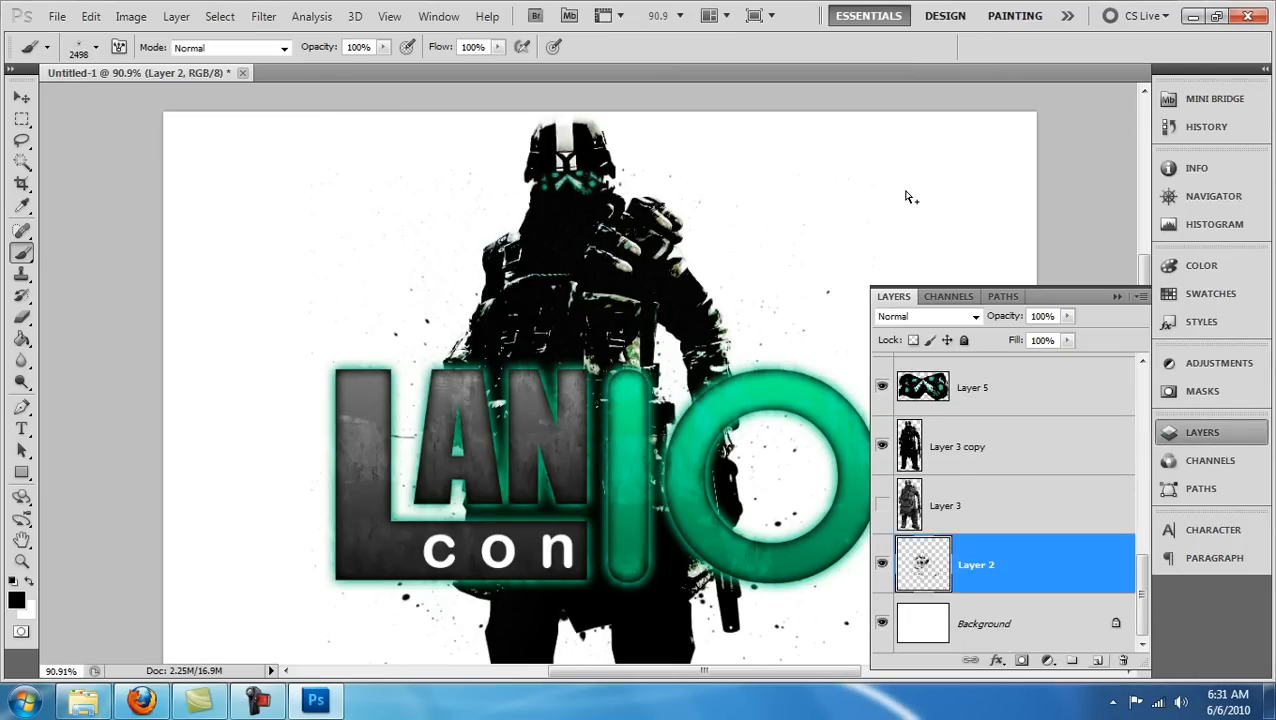
{"action": "key", "text": "ctrl+shift+alt+n"}
{"action": "left_click", "coordinate": [905, 190]}
{"action": "key", "text": "ctrl+z"}
{"action": "key", "text": "Return"}
{"action": "type", "text": "411"}
{"action": "key", "text": "Return"}
{"action": "key", "text": "Return"}
{"action": "type", "text": "473"}
{"action": "key", "text": "Return"}
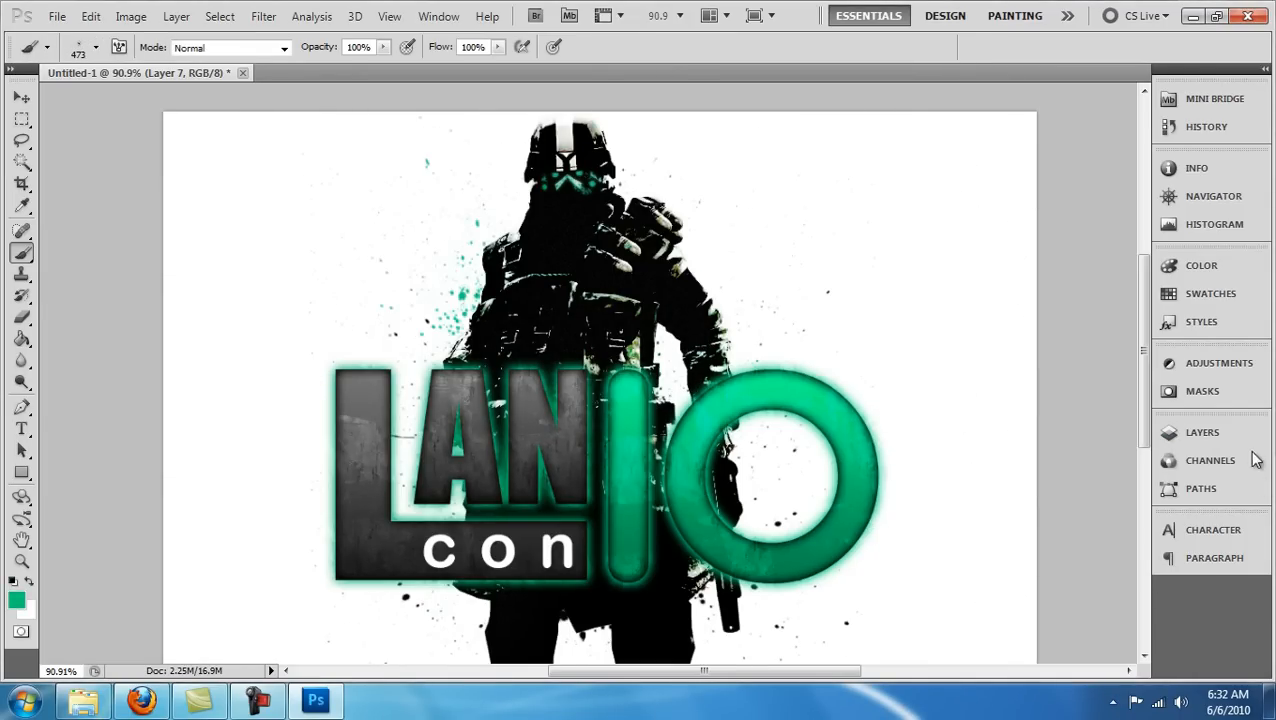
Stamp more green ink splatters around the 10 and the soldier's legs with other splatter brush tips.
{"action": "scroll", "coordinate": [1256, 459], "scroll_direction": "down", "scroll_amount": 4}
{"action": "left_click_drag", "start_coordinate": [1018, 468], "coordinate": [997, 666]}
{"action": "key", "text": "Return"}
{"action": "key", "text": "period"}
{"action": "left_click", "coordinate": [1055, 603]}
{"action": "key", "text": "ctrl+z"}
{"action": "left_click_drag", "start_coordinate": [832, 450], "coordinate": [849, 400]}
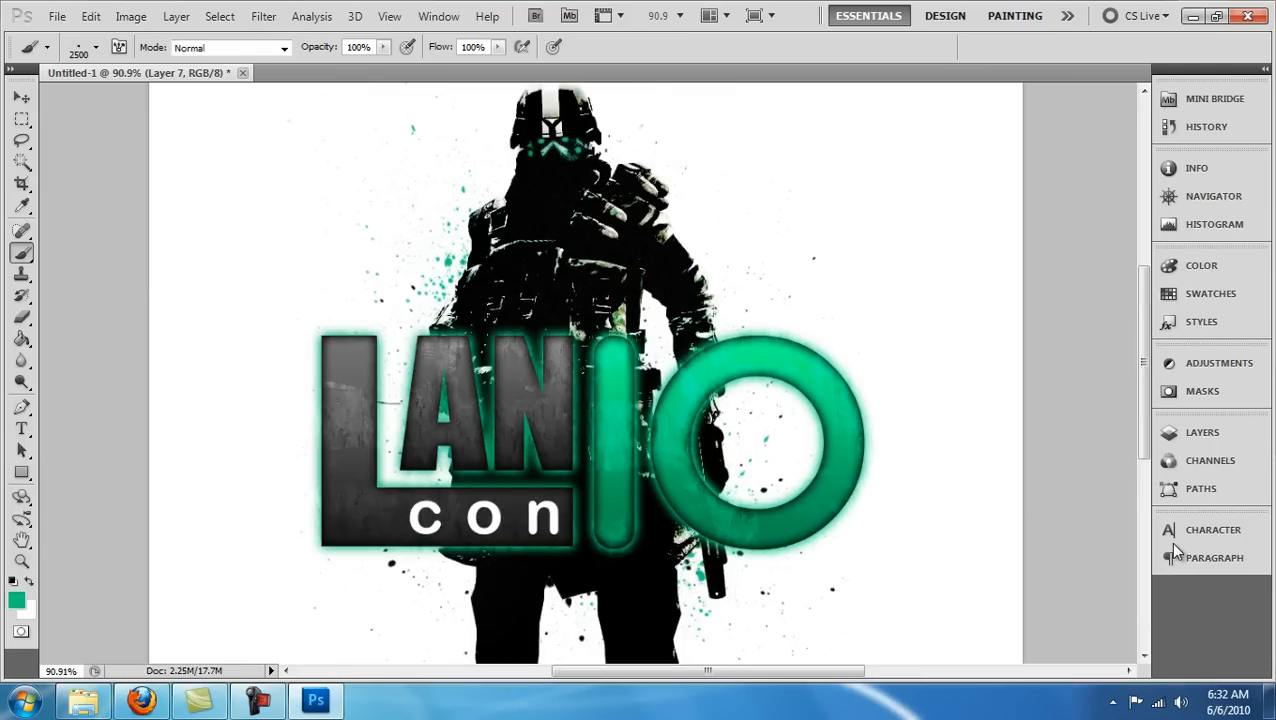
Stamp larger ink splatters behind the lettering and turn the splatters on Layer 7 grey with a layer style.
{"action": "key", "text": "Return"}
{"action": "key", "text": "Return"}
{"action": "left_click", "coordinate": [760, 440]}
{"action": "left_click", "coordinate": [1190, 432]}
{"action": "left_click", "coordinate": [996, 660]}
{"action": "left_click", "coordinate": [1030, 610]}
{"action": "left_click_drag", "start_coordinate": [950, 393], "coordinate": [260, 476]}
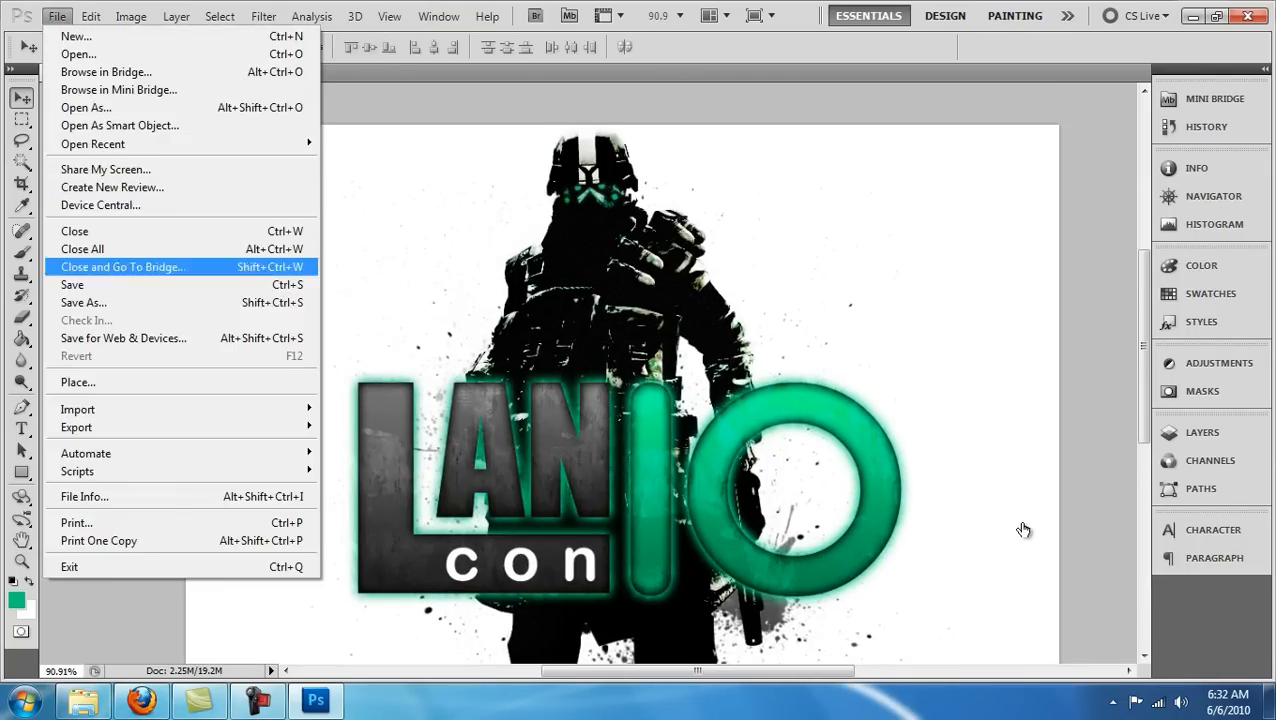
{"action": "left_click", "coordinate": [1016, 525]}
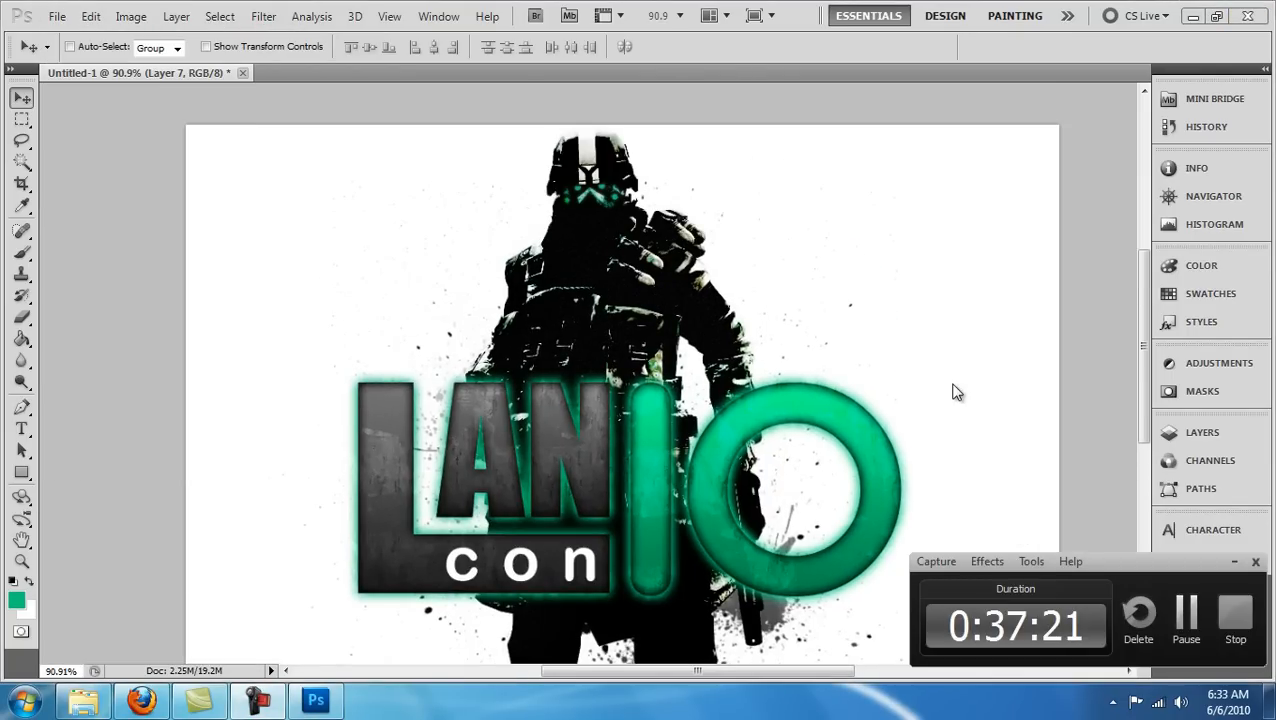